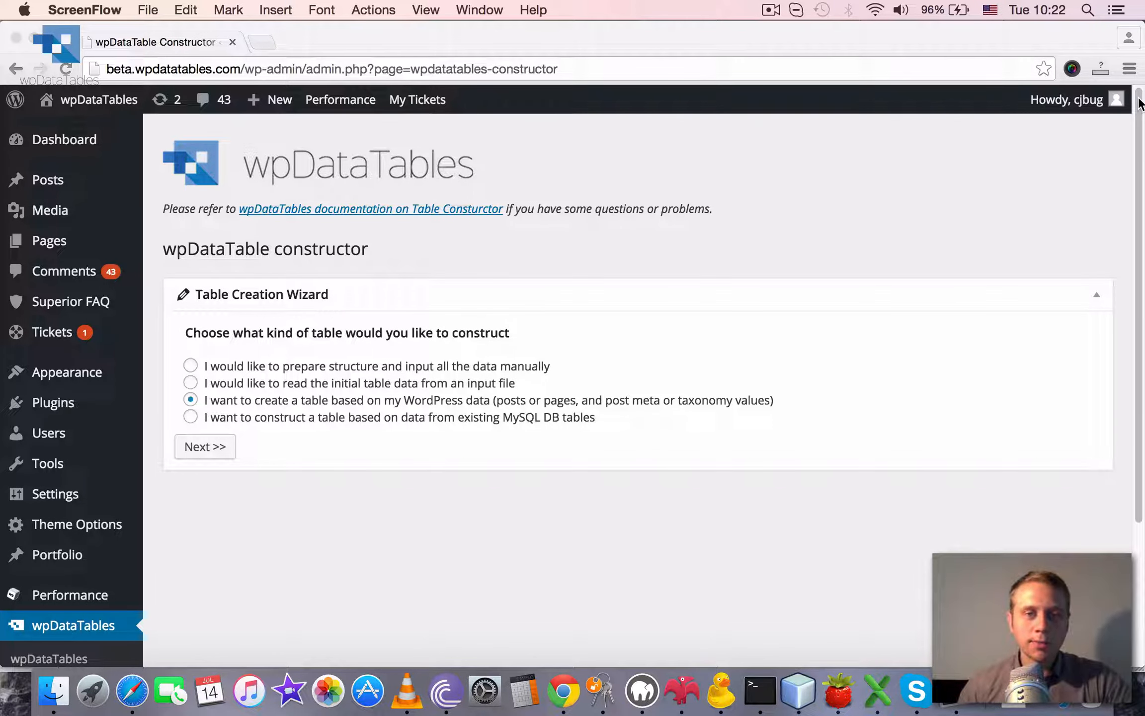
# Open the wpDataTable Constructor and proceed with creating a table based on WordPress data (posts or pages, post meta or taxonomy values)
pyautogui.click(1139, 103)
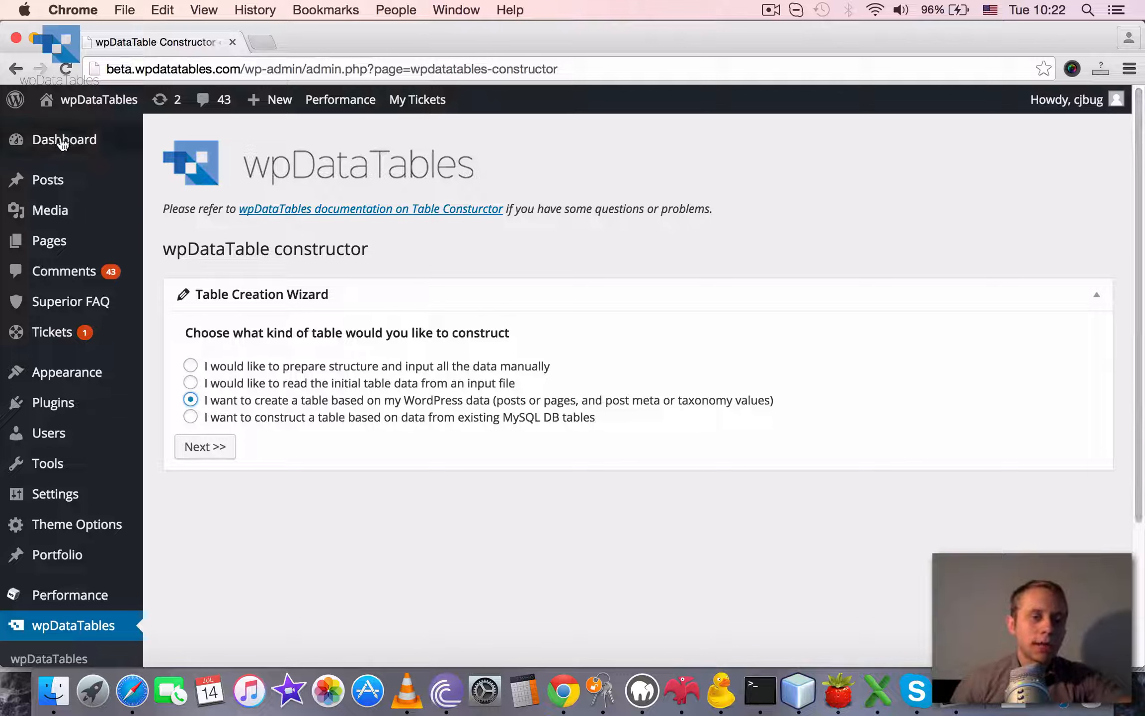
pyautogui.moveTo(61, 183)
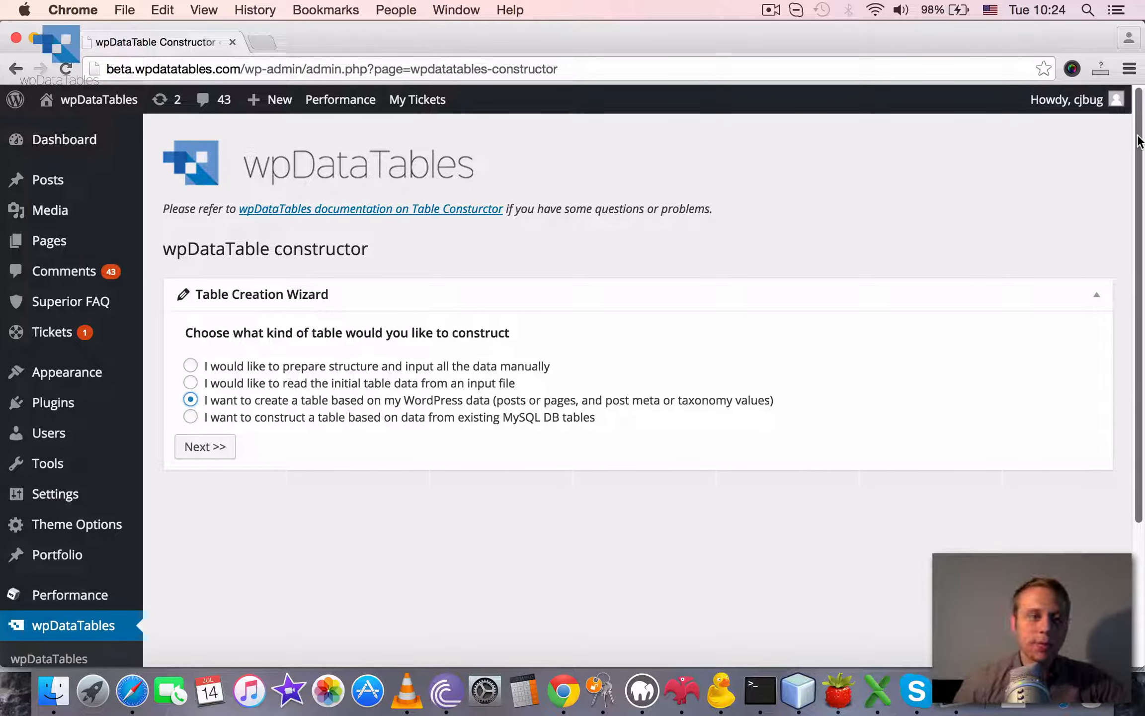
pyautogui.moveTo(1138, 162); pyautogui.dragTo(1135, 263)
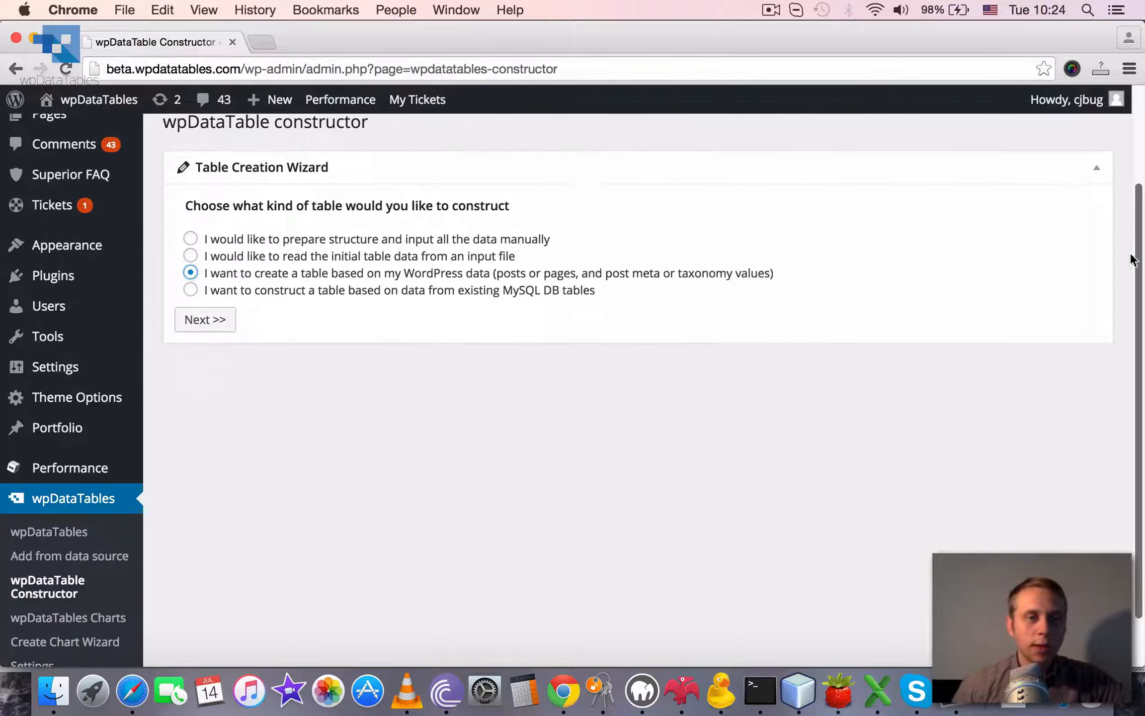
pyautogui.click(30, 593)
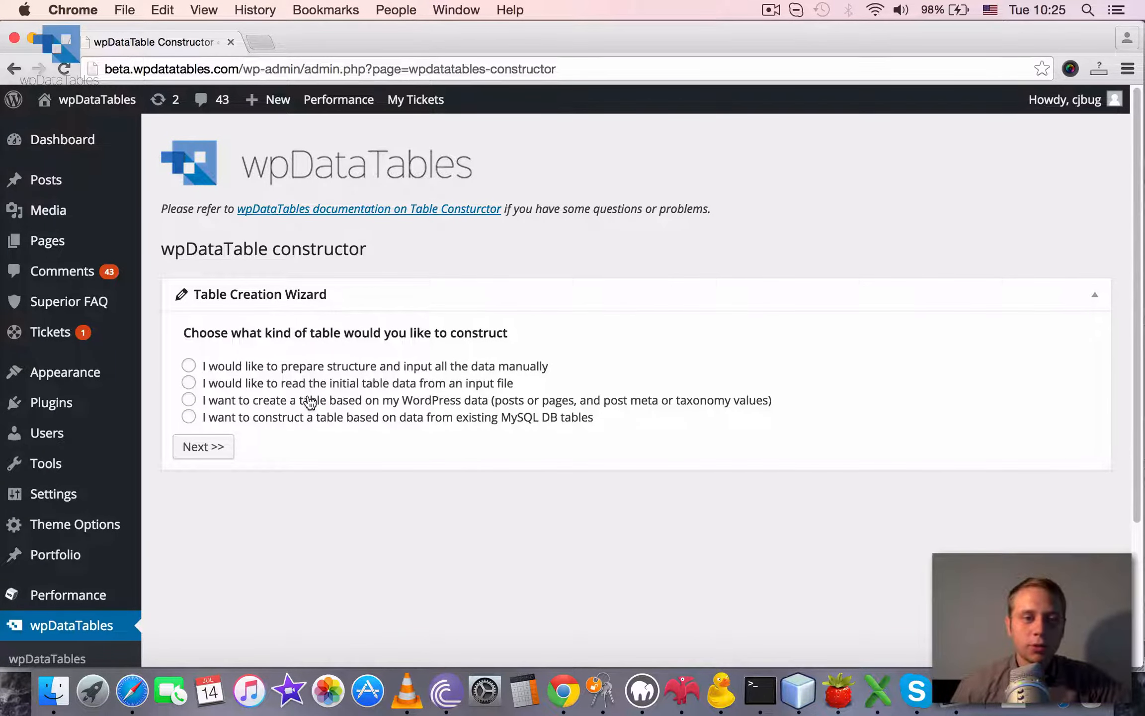
pyautogui.click(189, 402)
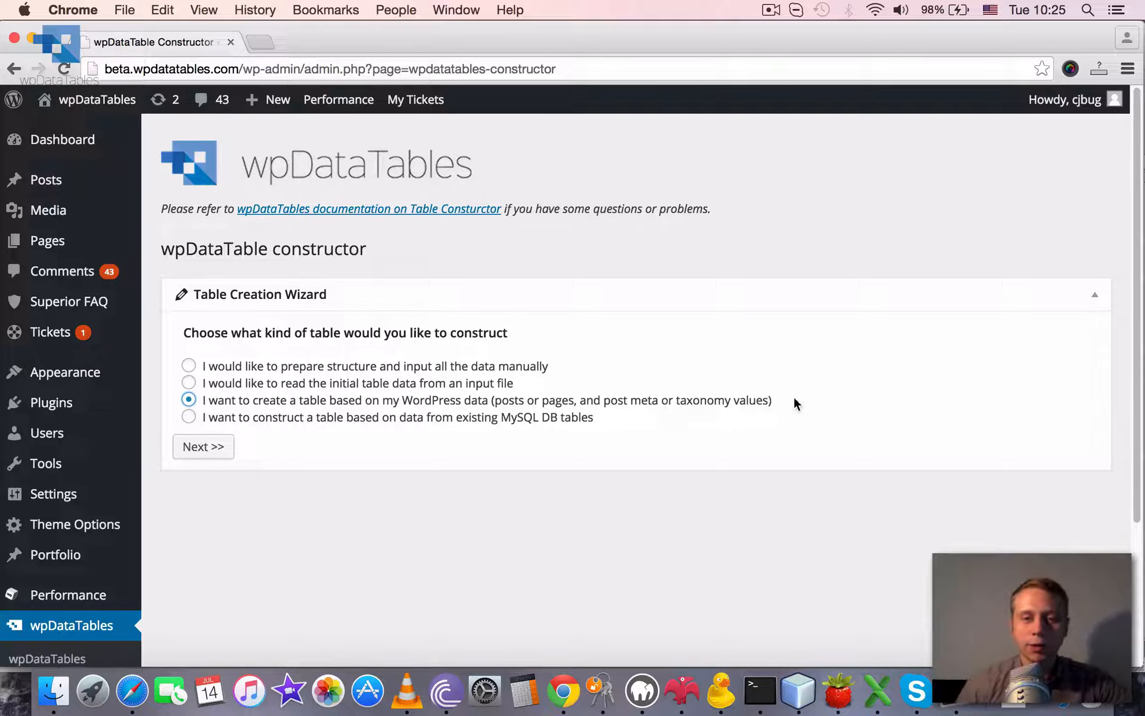
pyautogui.click(204, 447)
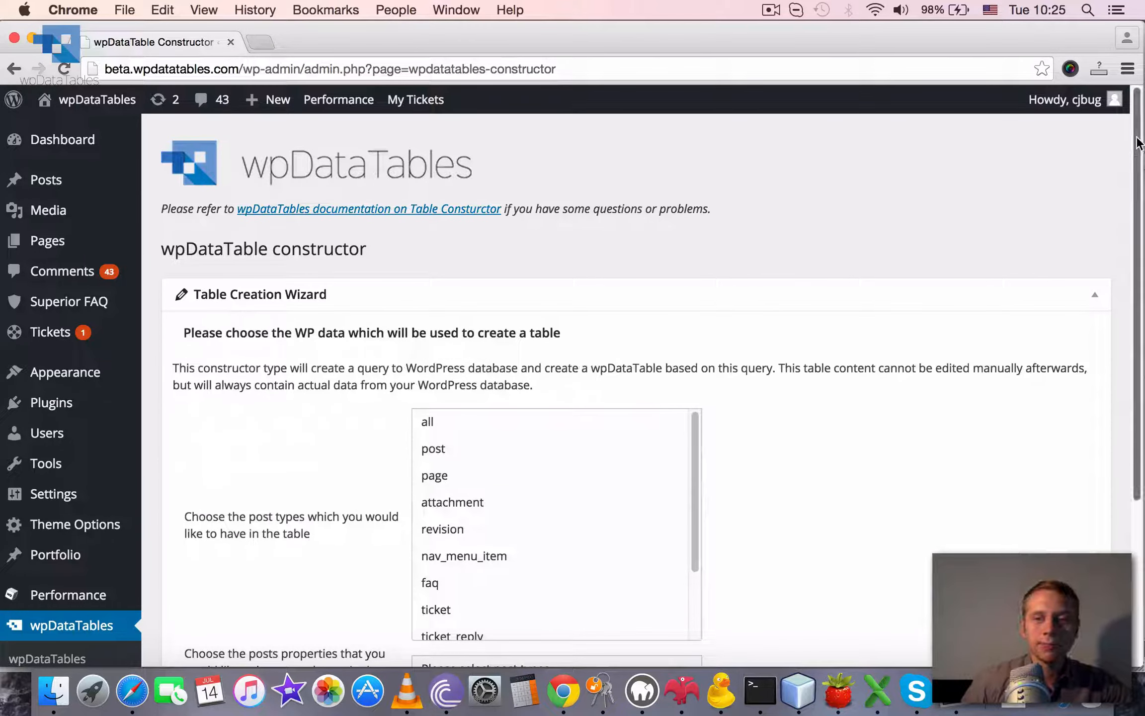
# Choose post as the post type to include in the table
pyautogui.scroll(-1, 1134, 164)
pyautogui.moveTo(1134, 164); pyautogui.dragTo(1116, 319)
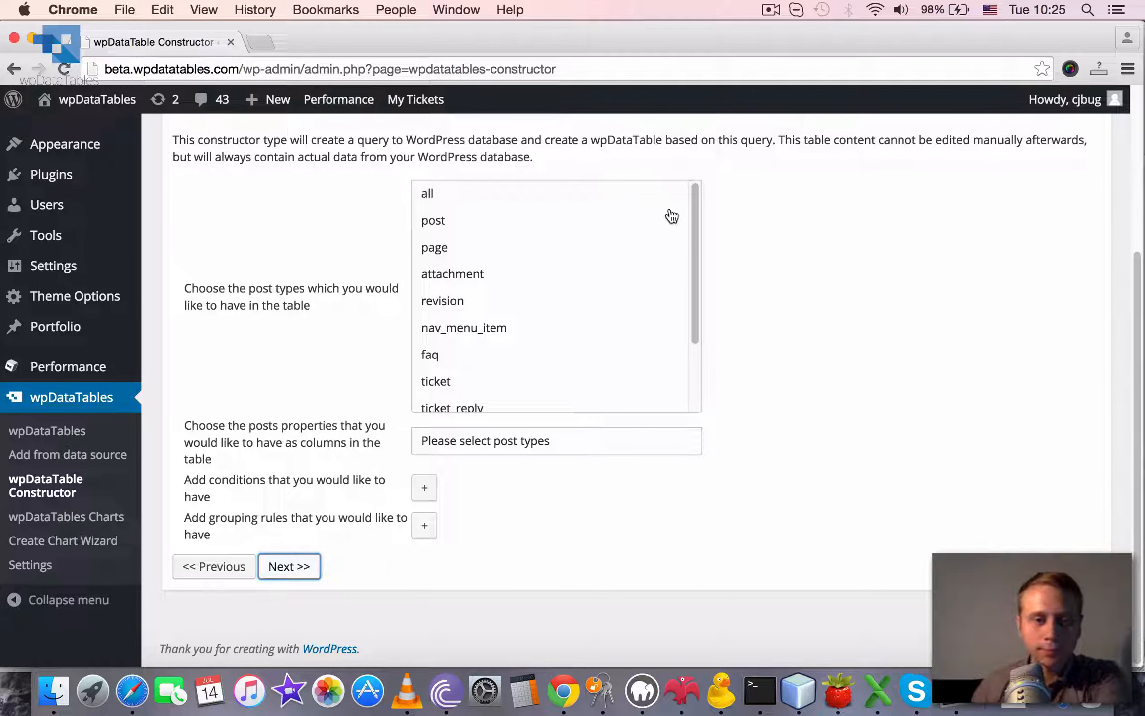
pyautogui.moveTo(695, 189)
pyautogui.mouseDown()
pyautogui.moveTo(691, 302)
pyautogui.moveTo(681, 177)
pyautogui.mouseUp()
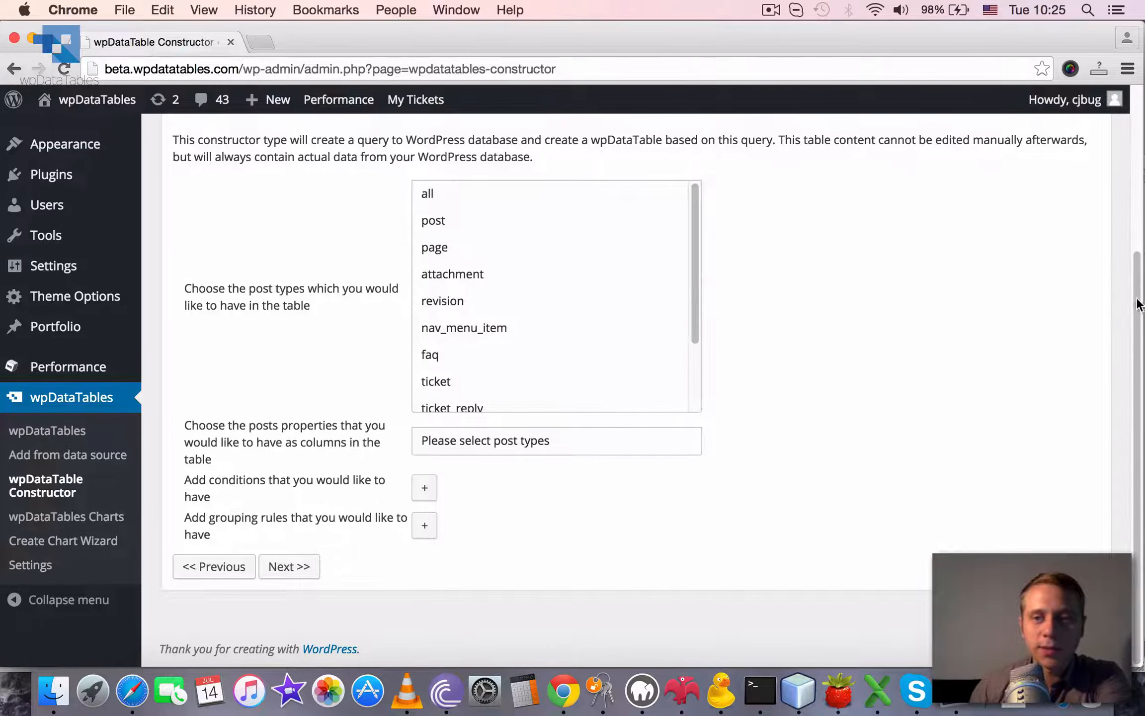
pyautogui.moveTo(1135, 304); pyautogui.dragTo(1135, 272)
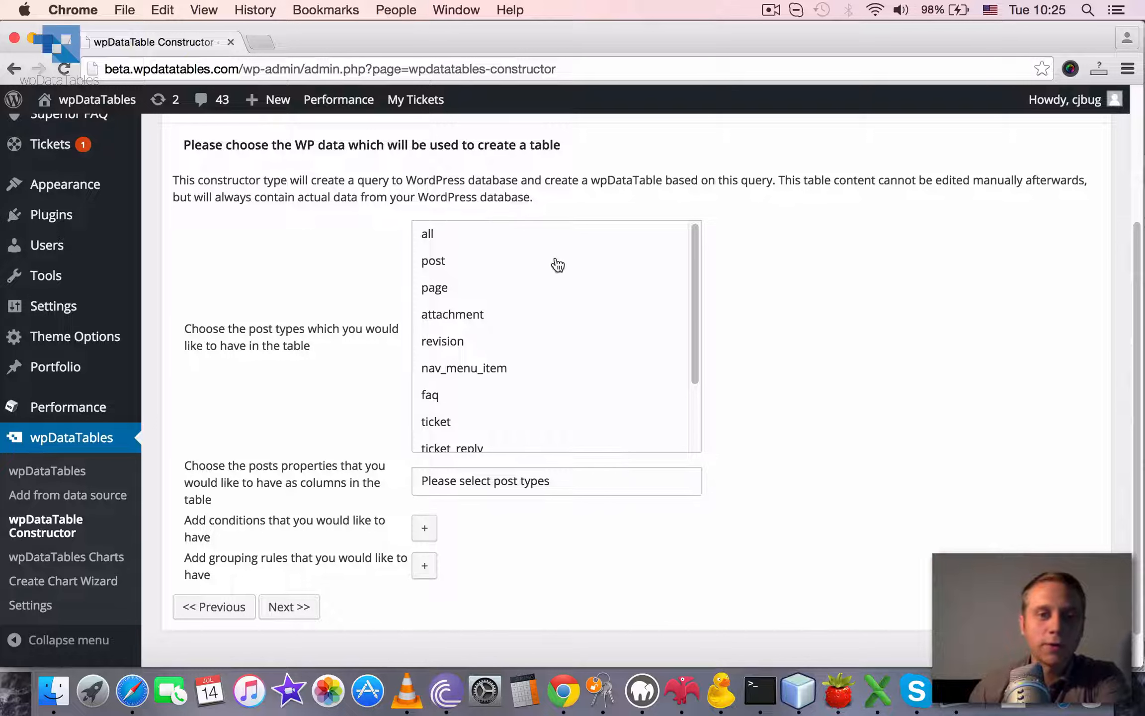
pyautogui.moveTo(693, 244); pyautogui.dragTo(698, 294)
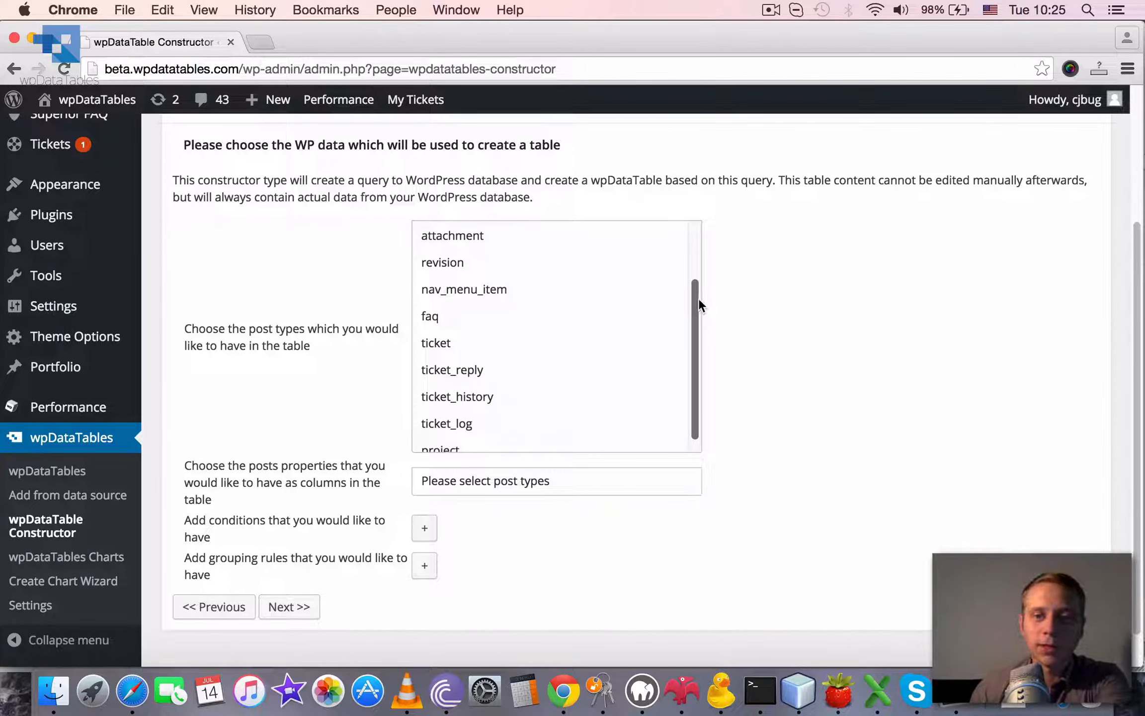
pyautogui.scroll(4, 430, 261)
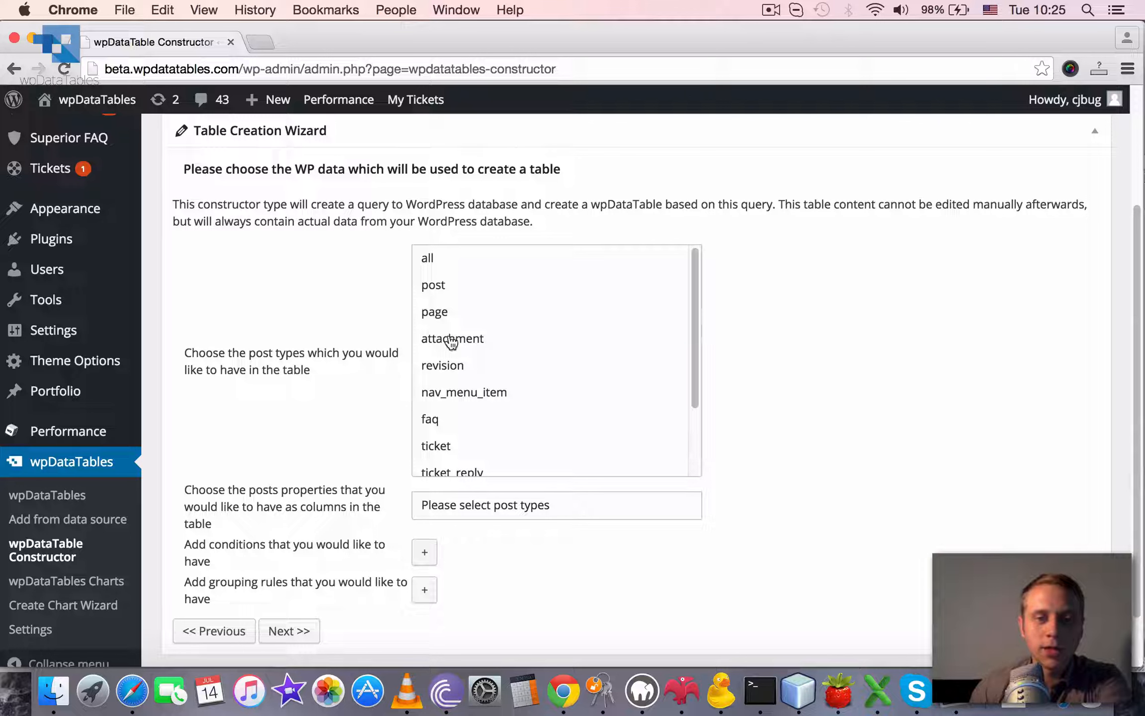
pyautogui.moveTo(697, 263); pyautogui.dragTo(692, 320)
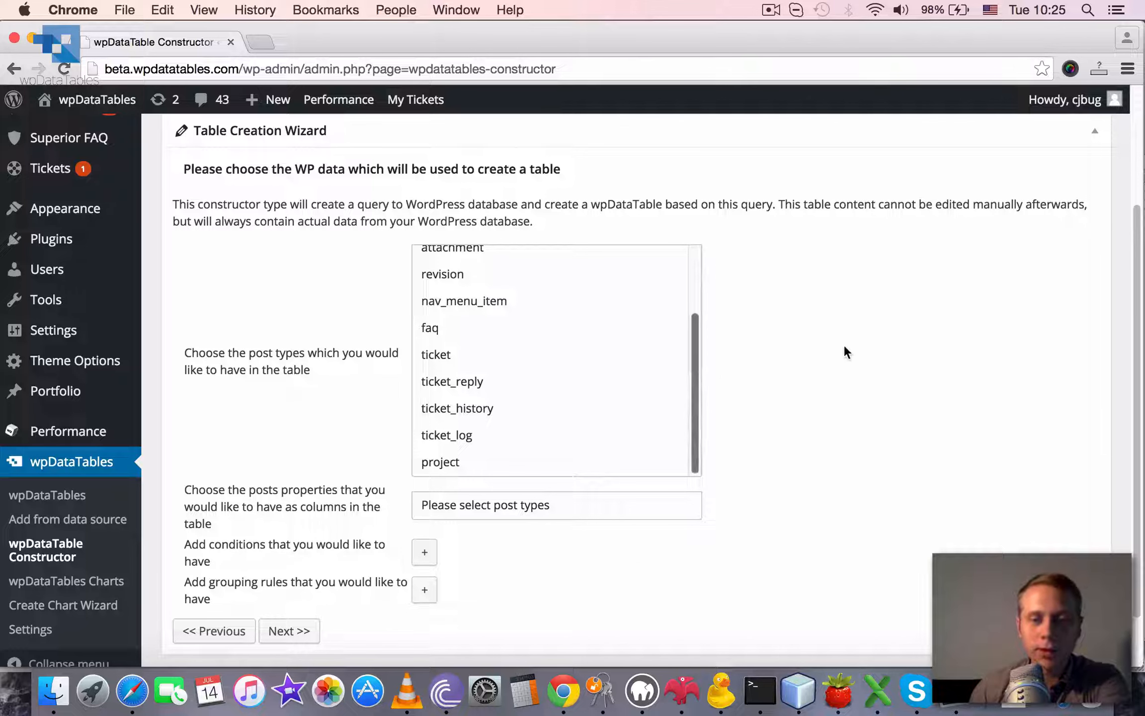
pyautogui.scroll(-2, 853, 345)
pyautogui.scroll(3, 867, 318)
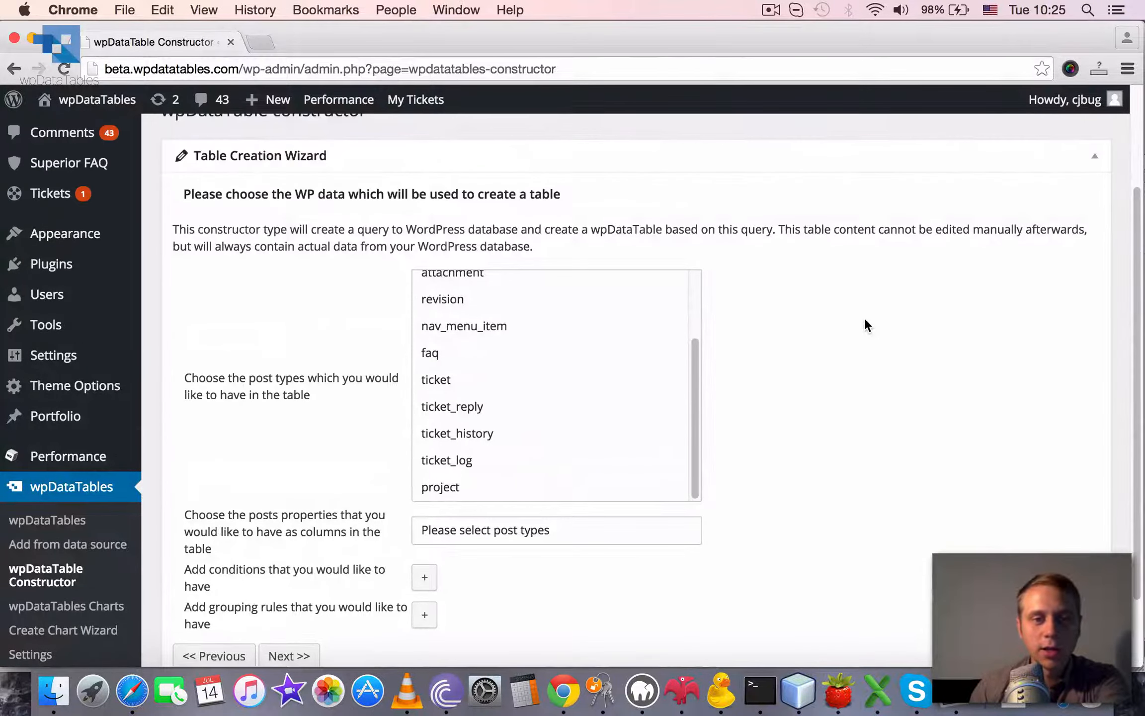
pyautogui.moveTo(696, 360); pyautogui.dragTo(695, 292)
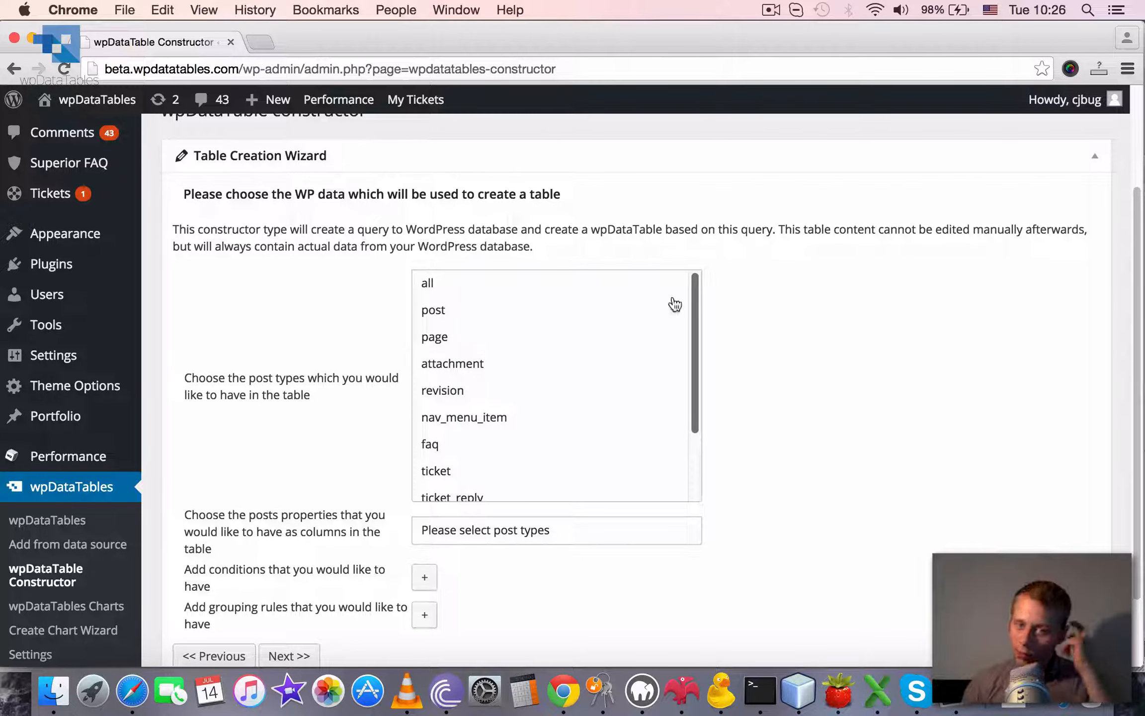
pyautogui.click(486, 311)
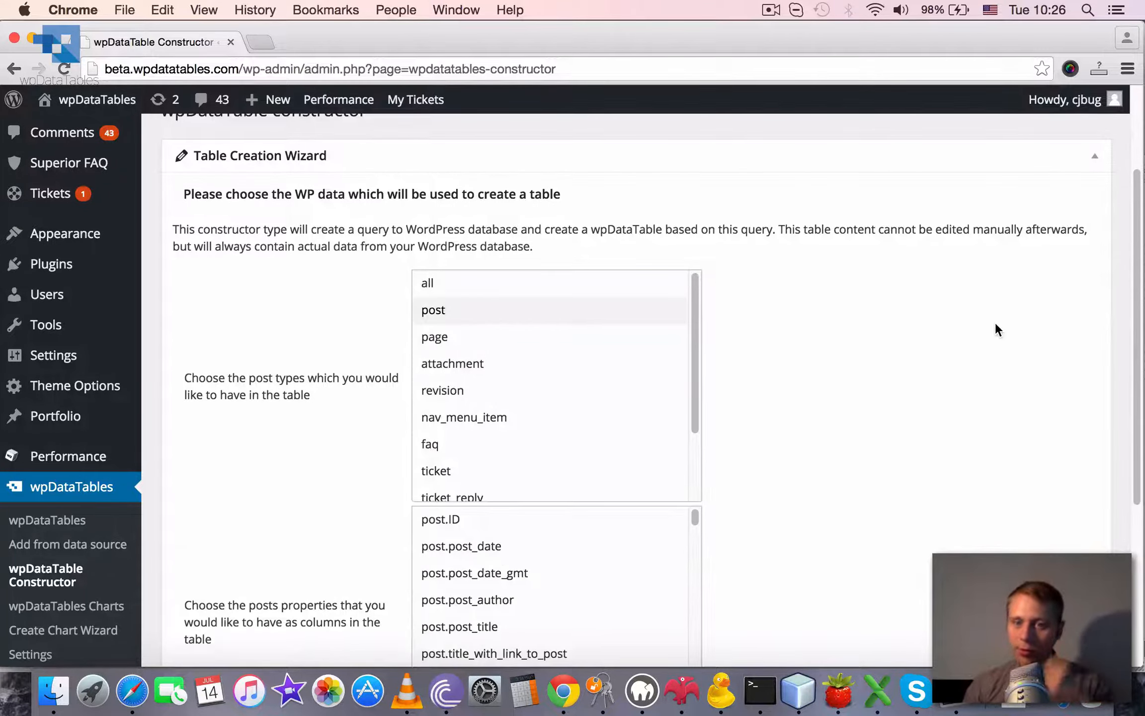
# Examine the post properties available as table columns, including the meta and taxonomy fields
pyautogui.scroll(-2, 995, 322)
pyautogui.scroll(-2, 875, 330)
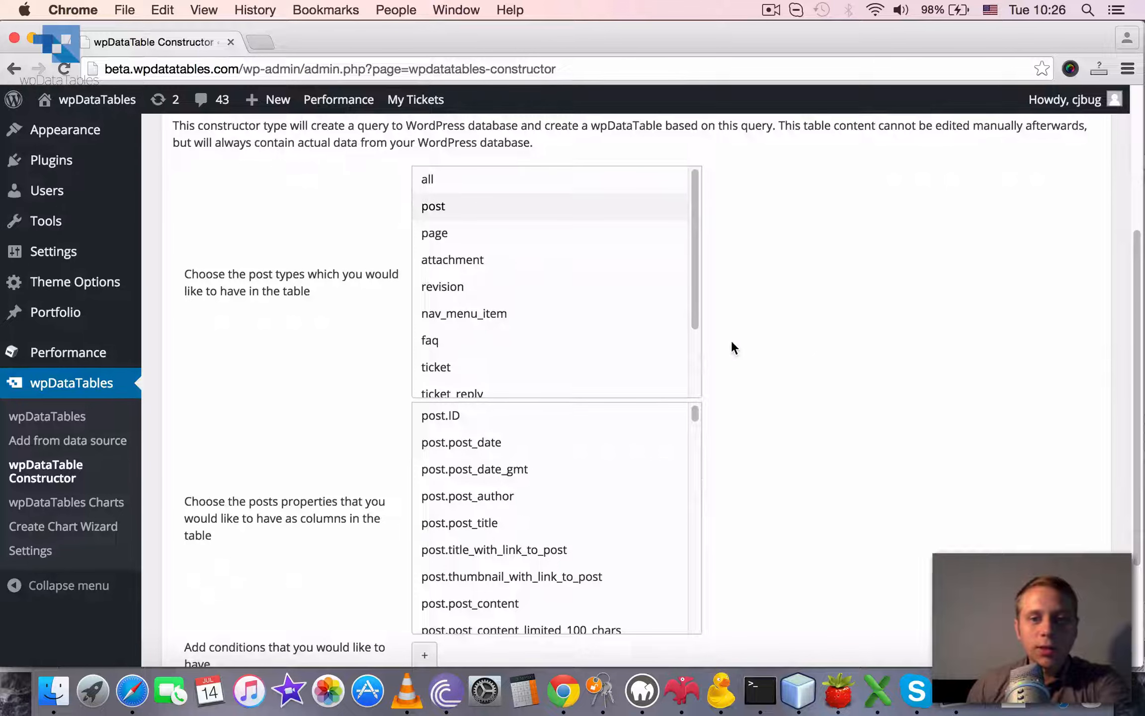
pyautogui.scroll(-1, 1008, 322)
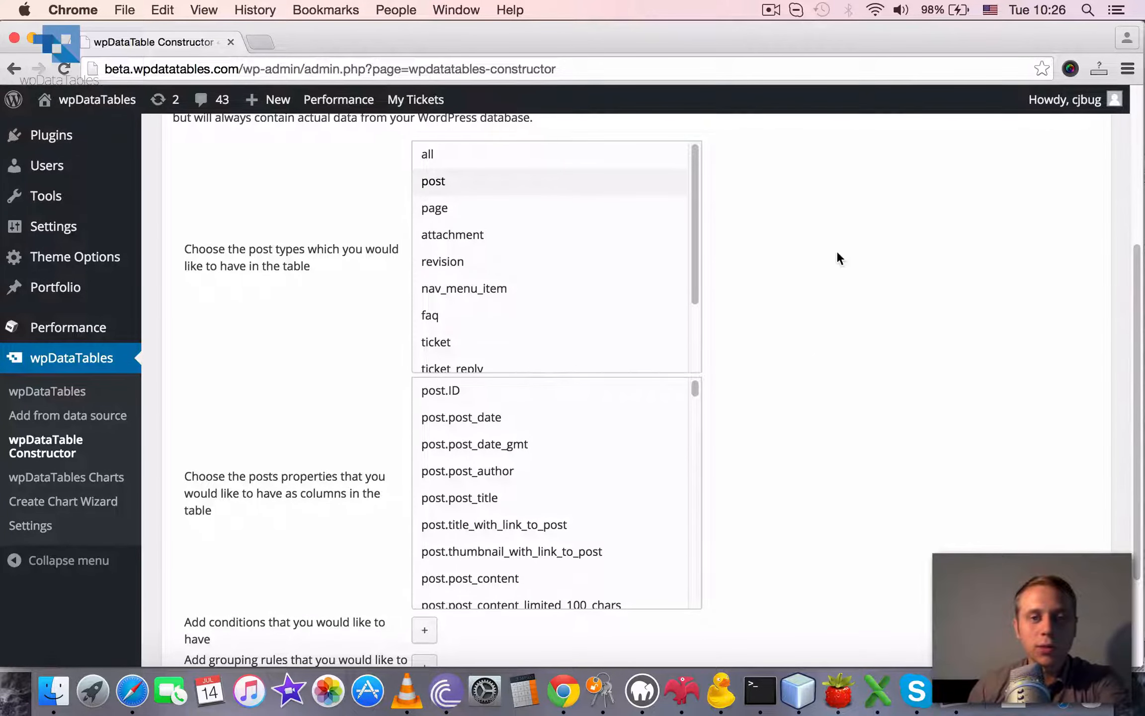
pyautogui.scroll(-1, 875, 387)
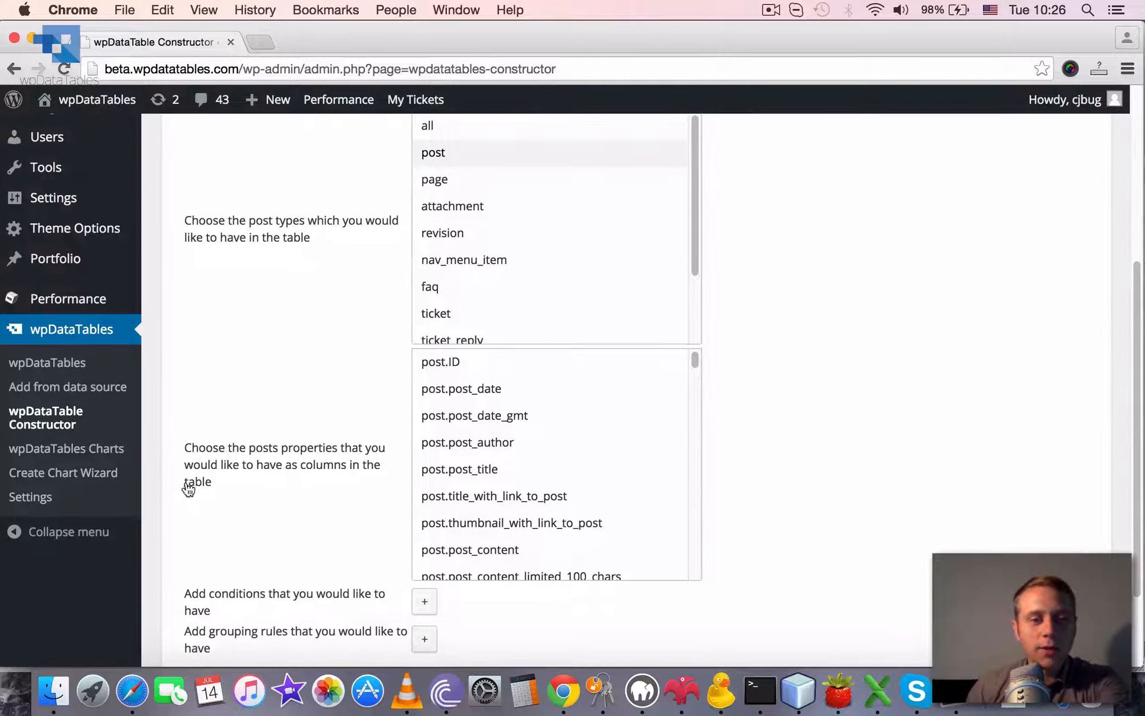
pyautogui.scroll(-1, 913, 342)
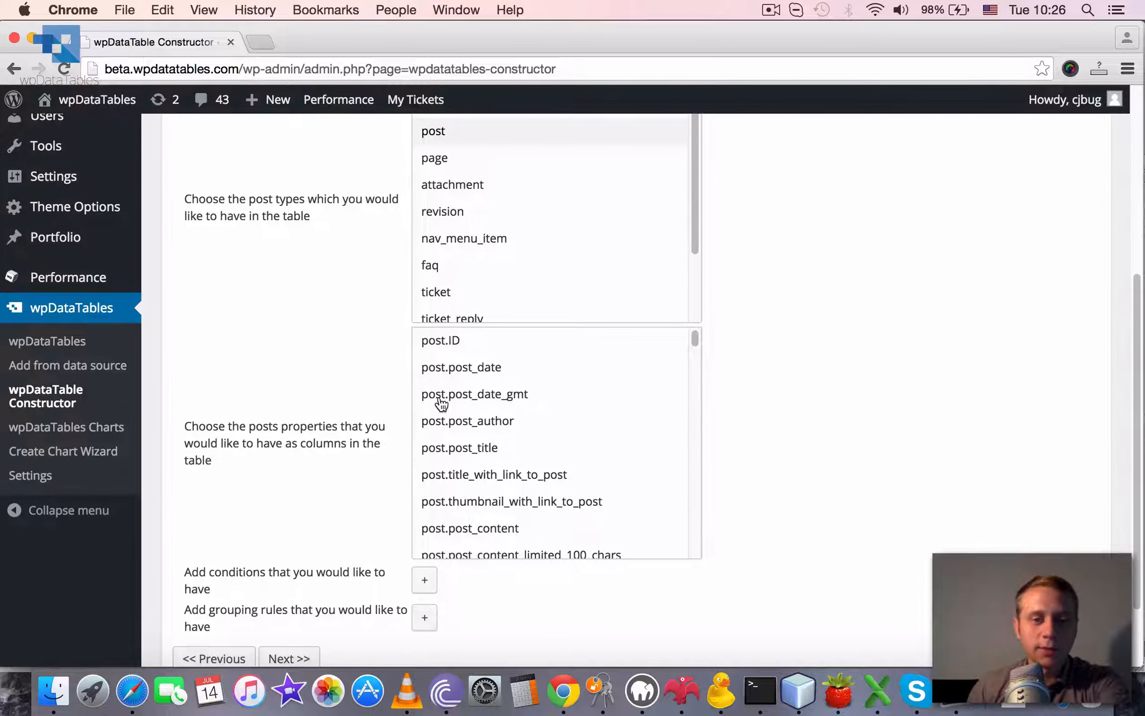
pyautogui.scroll(-2, 1027, 410)
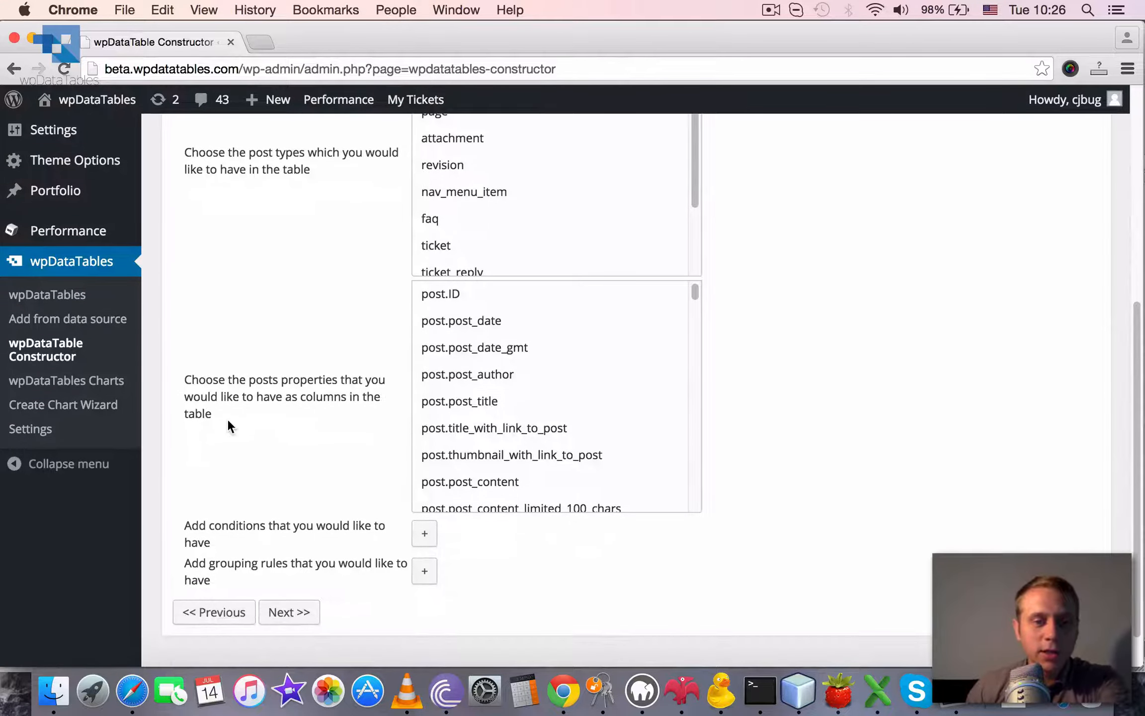
pyautogui.moveTo(692, 289)
pyautogui.mouseDown()
pyautogui.moveTo(692, 302)
pyautogui.moveTo(694, 285)
pyautogui.mouseUp()
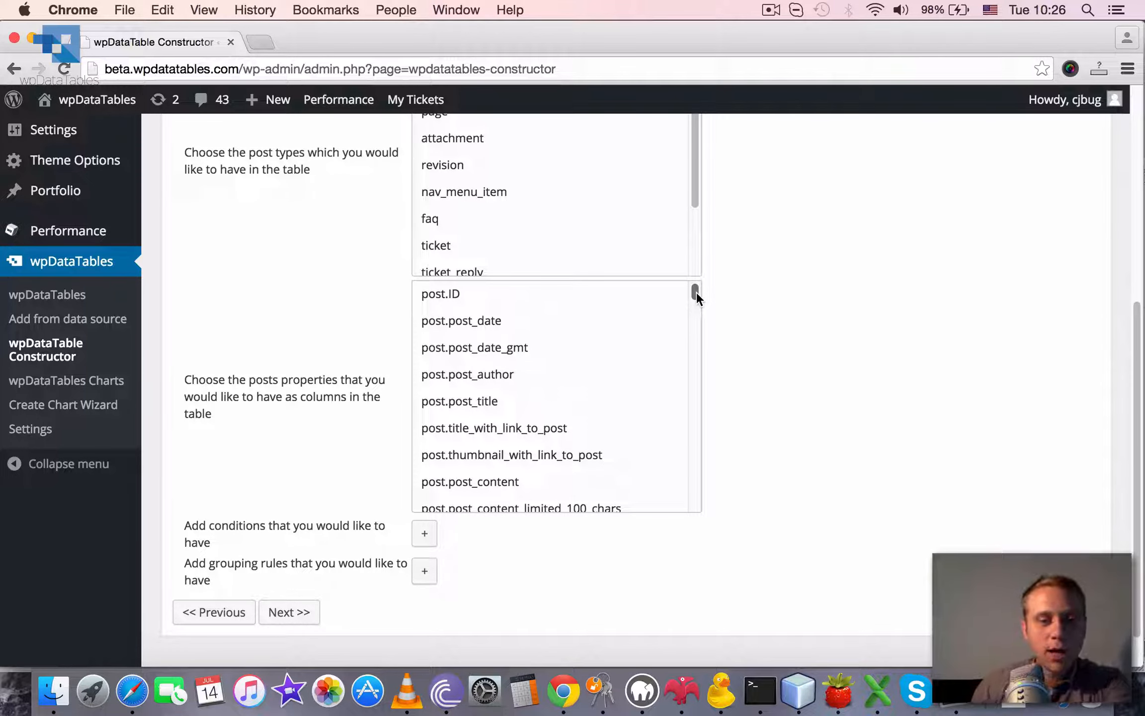
pyautogui.moveTo(695, 292); pyautogui.dragTo(691, 336)
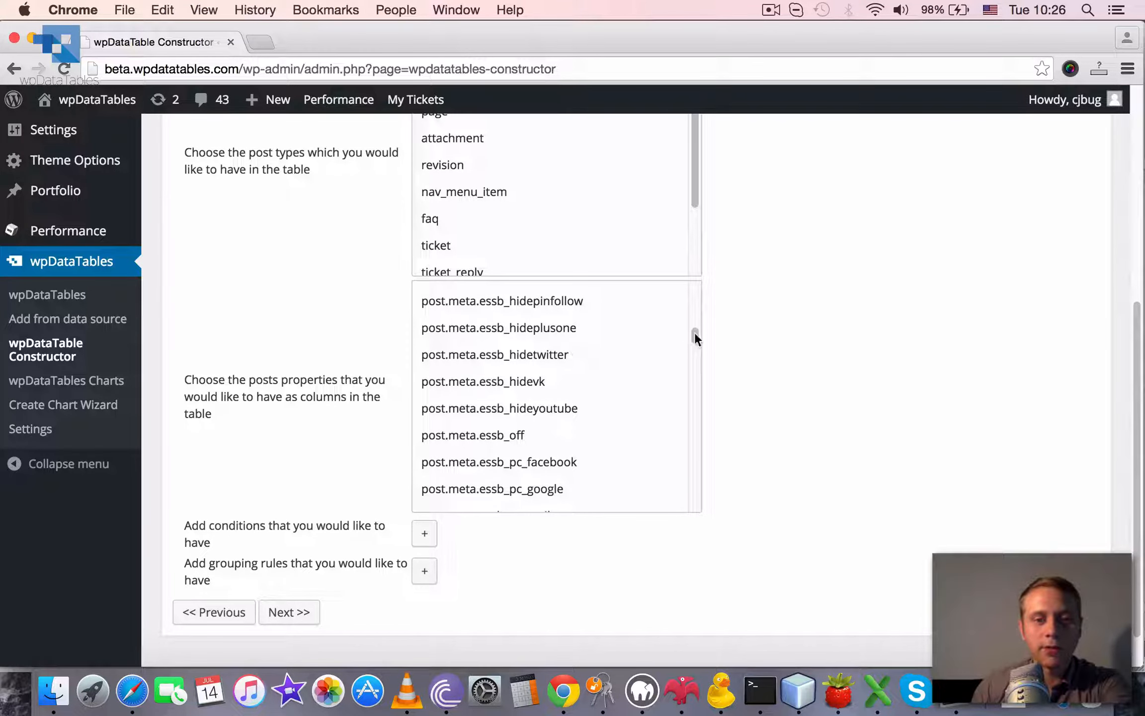
pyautogui.moveTo(694, 332); pyautogui.dragTo(670, 503)
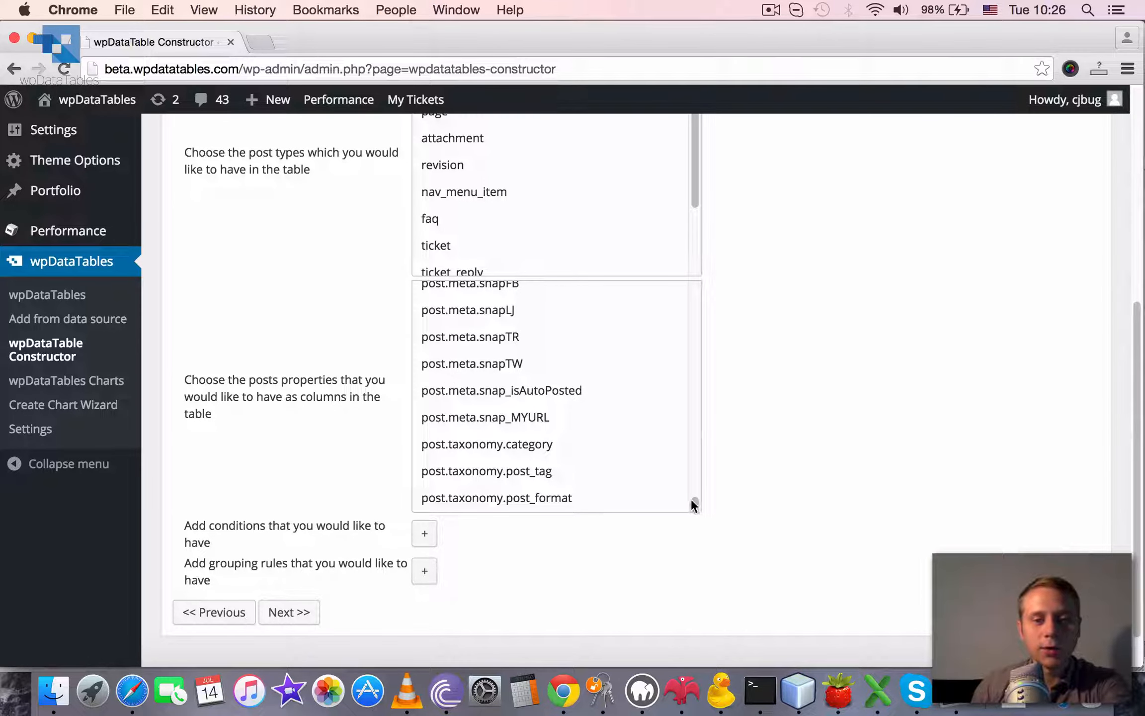
pyautogui.moveTo(694, 503); pyautogui.dragTo(700, 256)
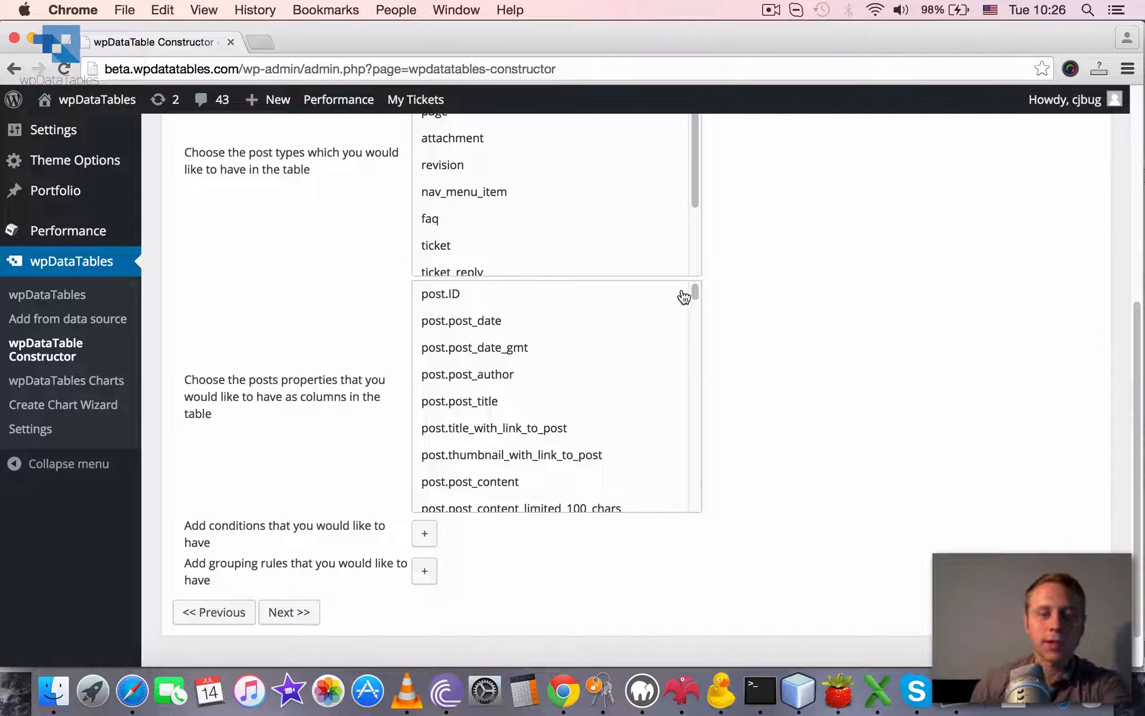
pyautogui.moveTo(684, 297); pyautogui.dragTo(678, 351)
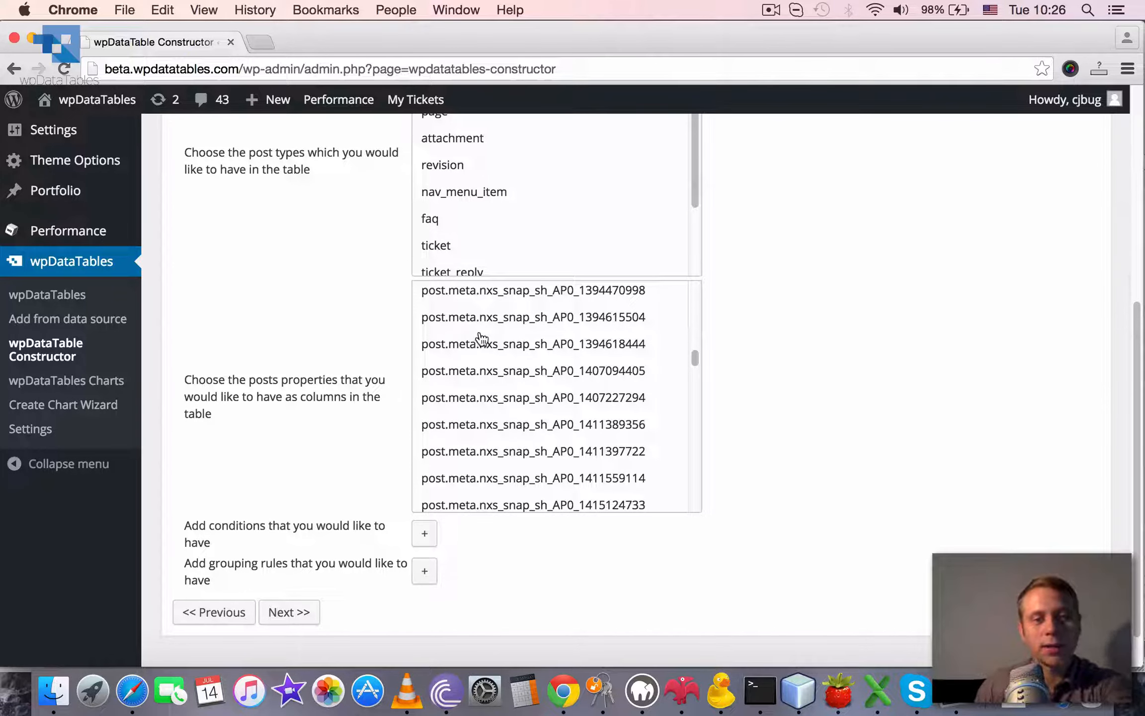
pyautogui.moveTo(695, 357); pyautogui.dragTo(673, 287)
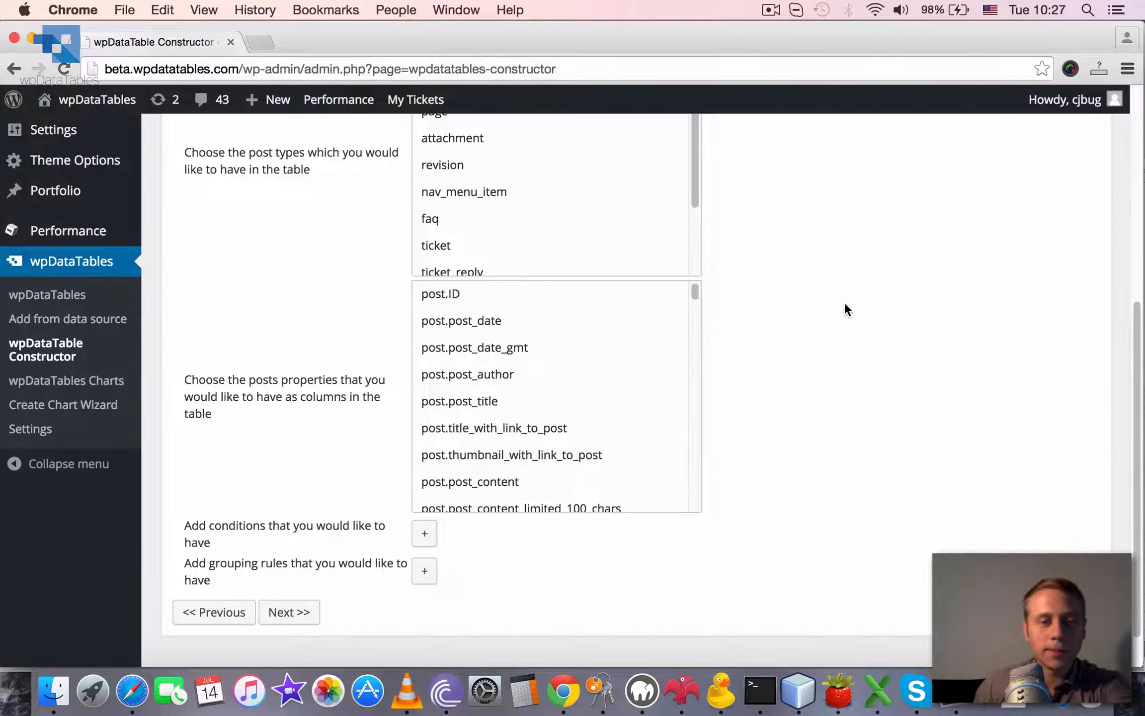
# Select post.post_author, post.title_with_link_to_post and post.thumbnail_with_link_to_post as table columns
pyautogui.scroll(-1, 848, 304)
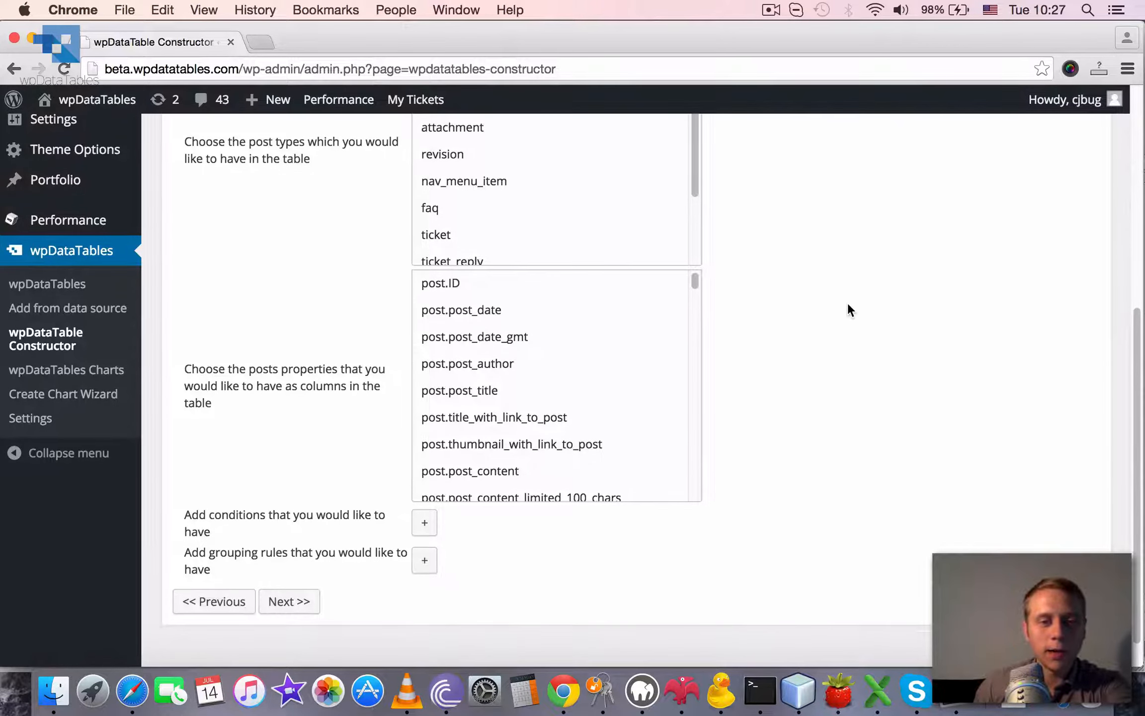
pyautogui.click(474, 363)
pyautogui.scroll(-2, 824, 349)
pyautogui.click(616, 398)
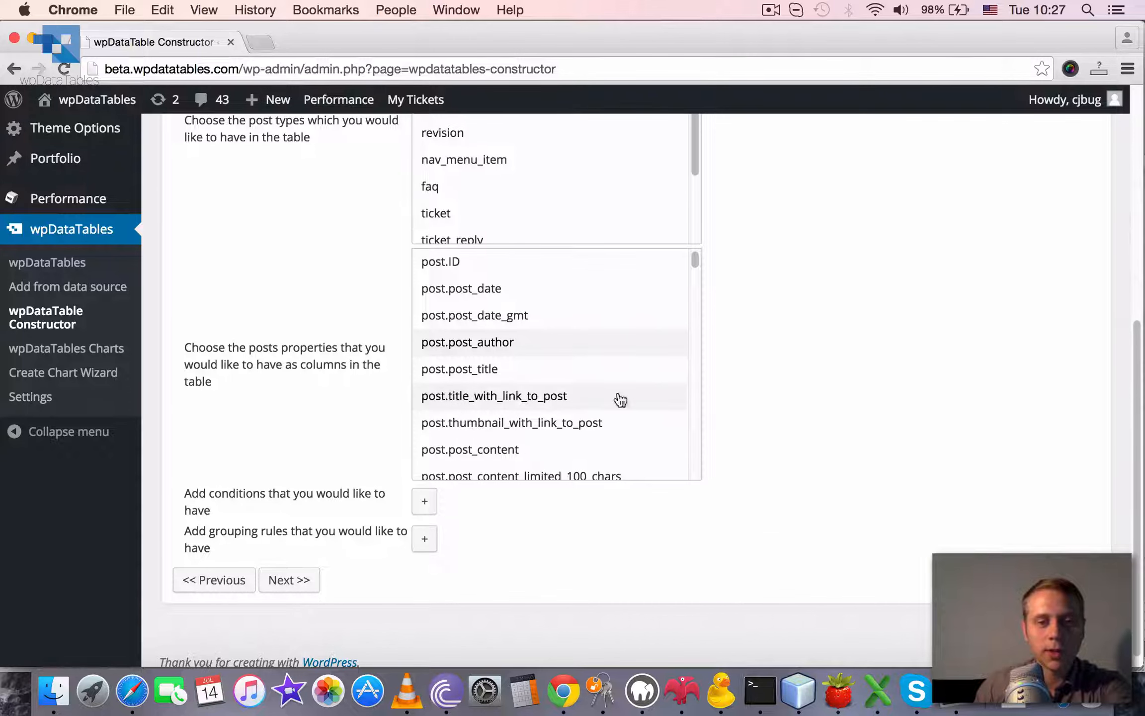
pyautogui.scroll(-1, 873, 372)
pyautogui.scroll(-1, 609, 359)
pyautogui.scroll(-3, 610, 363)
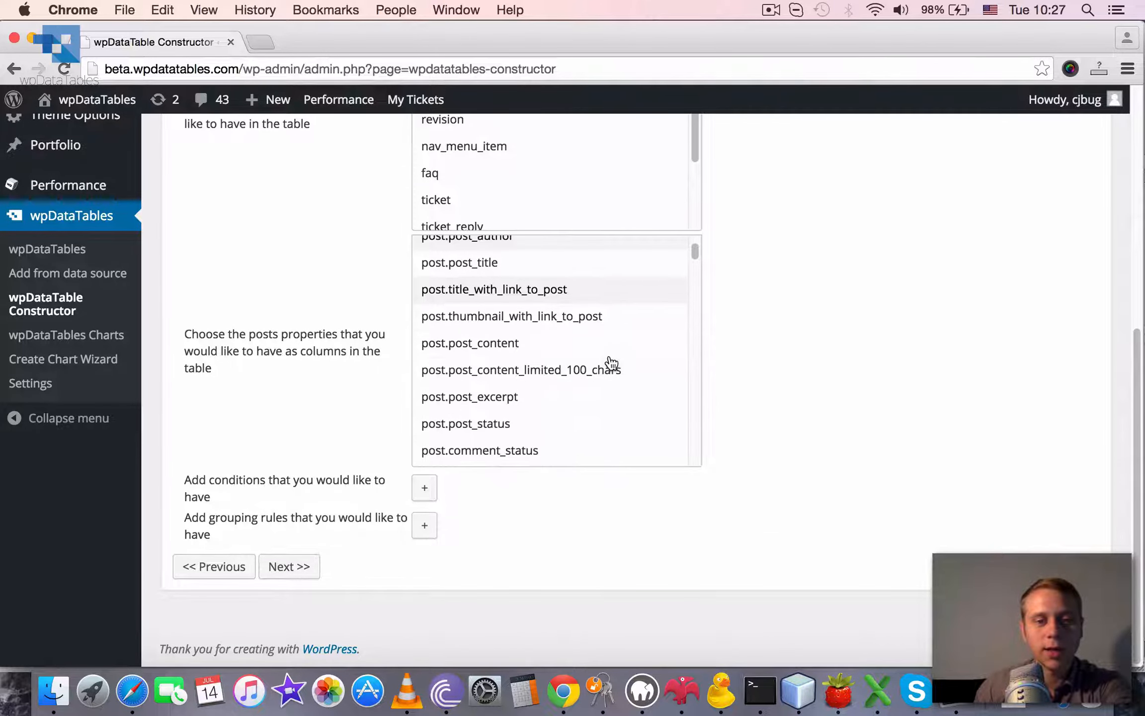
pyautogui.click(486, 322)
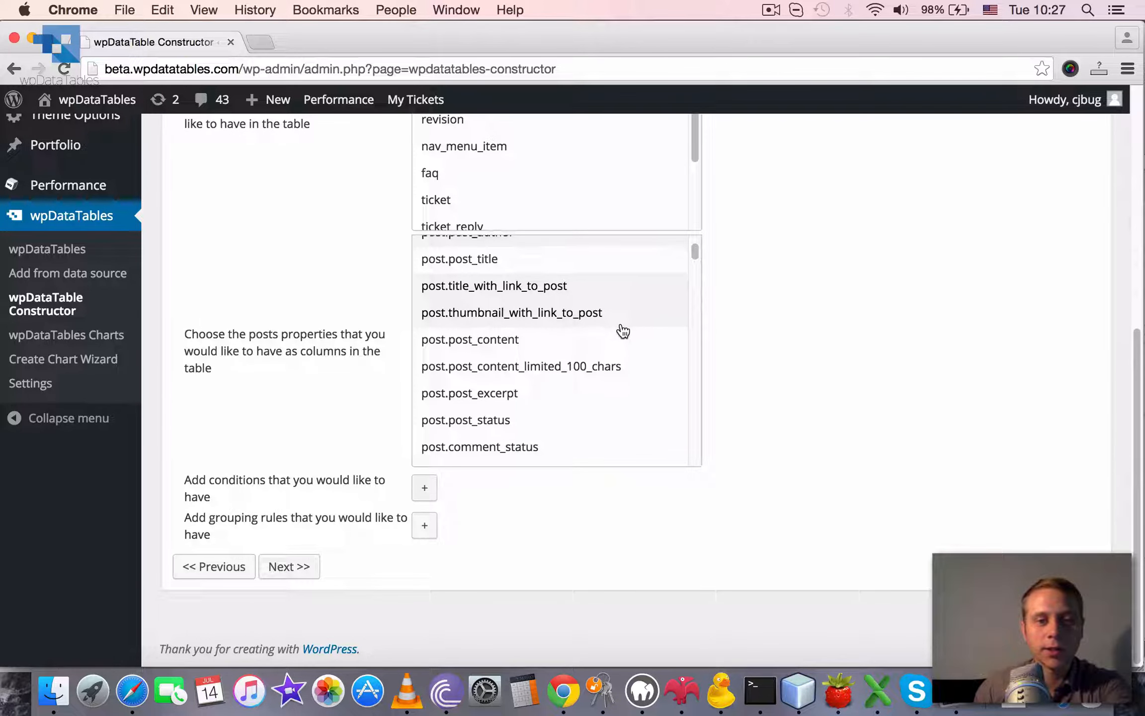
# Add post.taxonomy.category and post.taxonomy.post_tag to the selected table columns
pyautogui.scroll(-3, 624, 331)
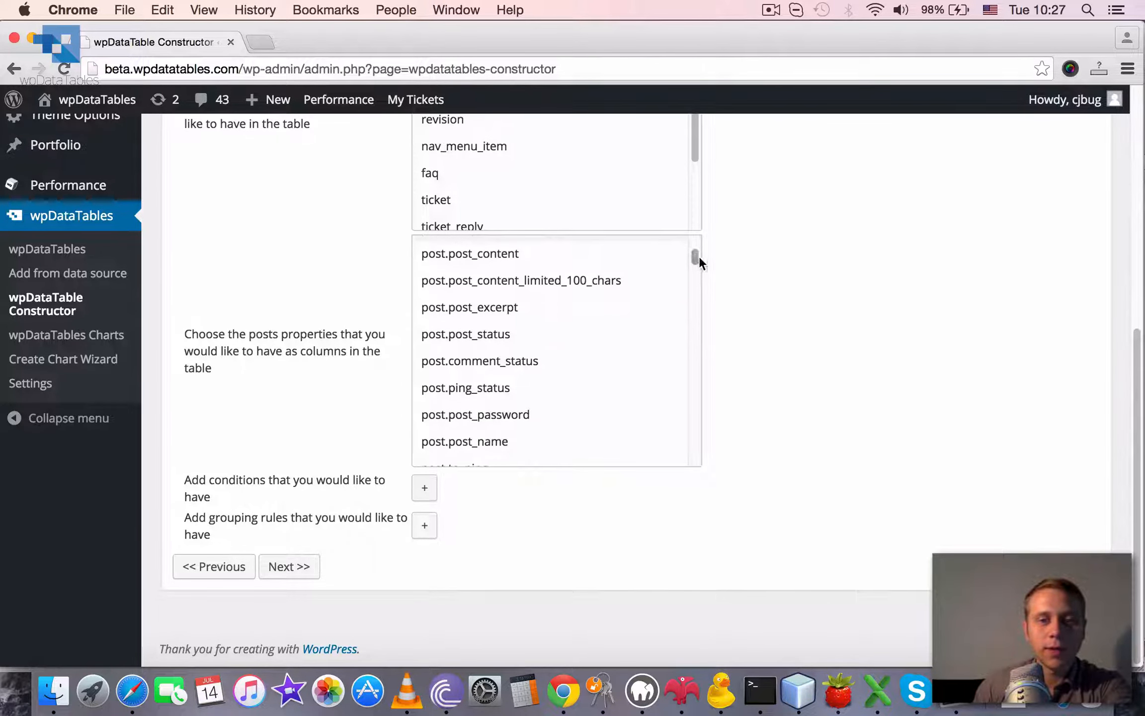
pyautogui.moveTo(696, 255); pyautogui.dragTo(704, 446)
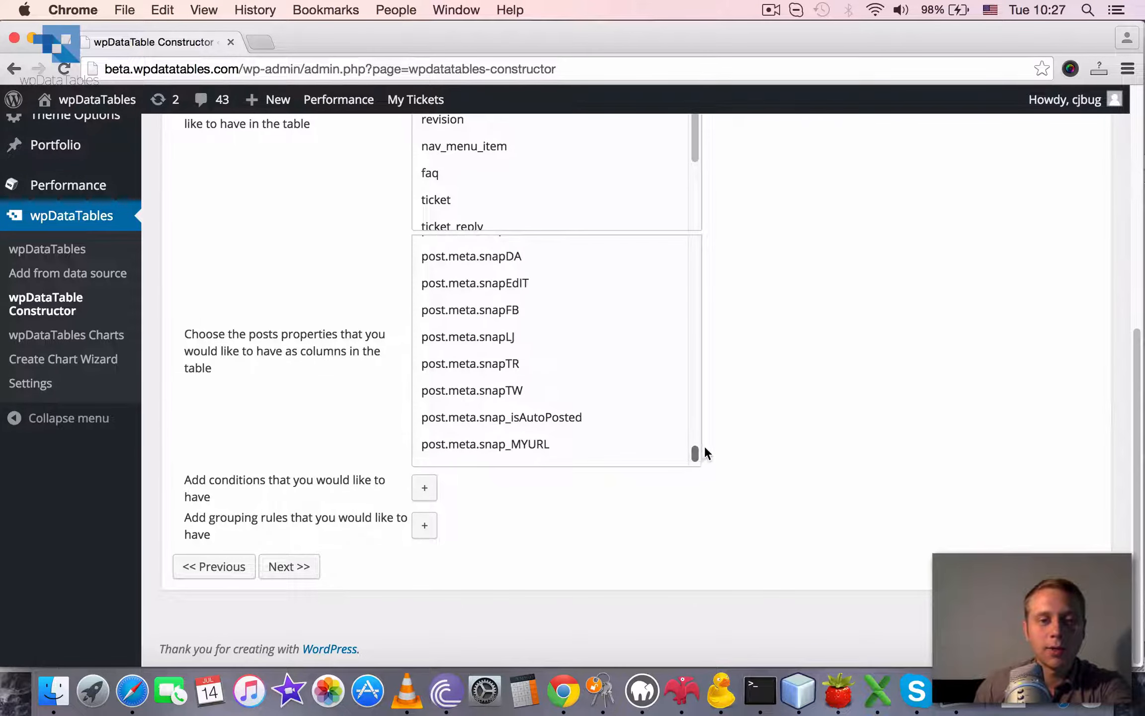
pyautogui.scroll(-3, 613, 408)
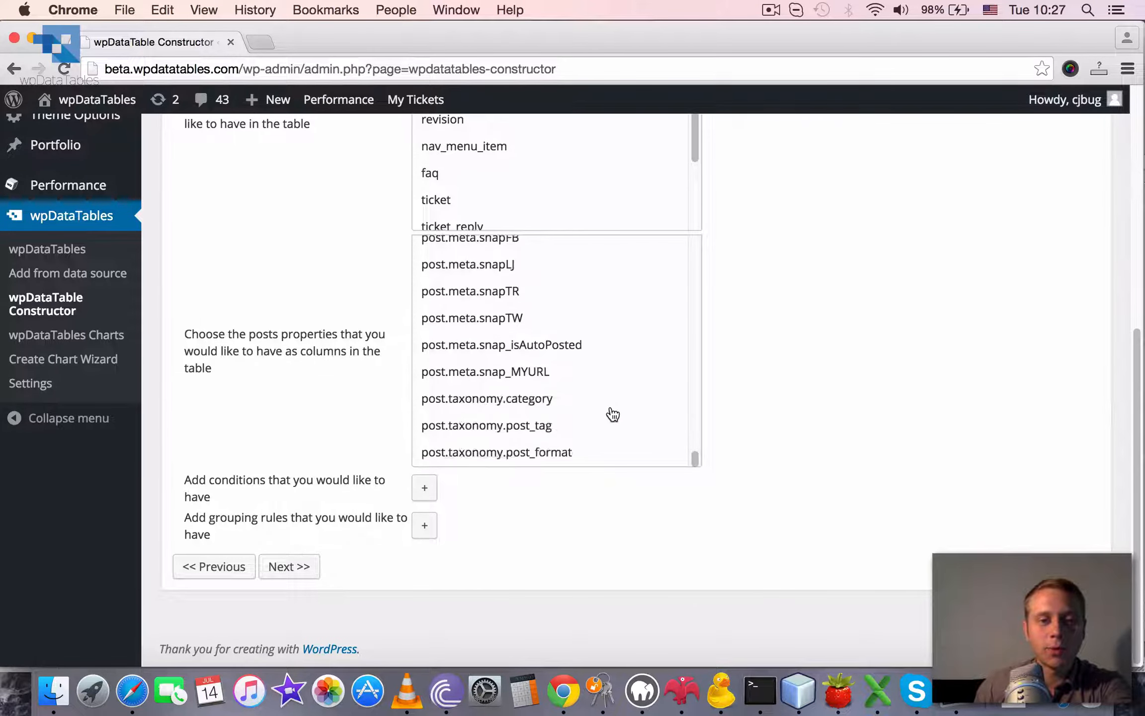
pyautogui.click(503, 407)
pyautogui.keyDown('super'); pyautogui.click(493, 428); pyautogui.keyUp('super')
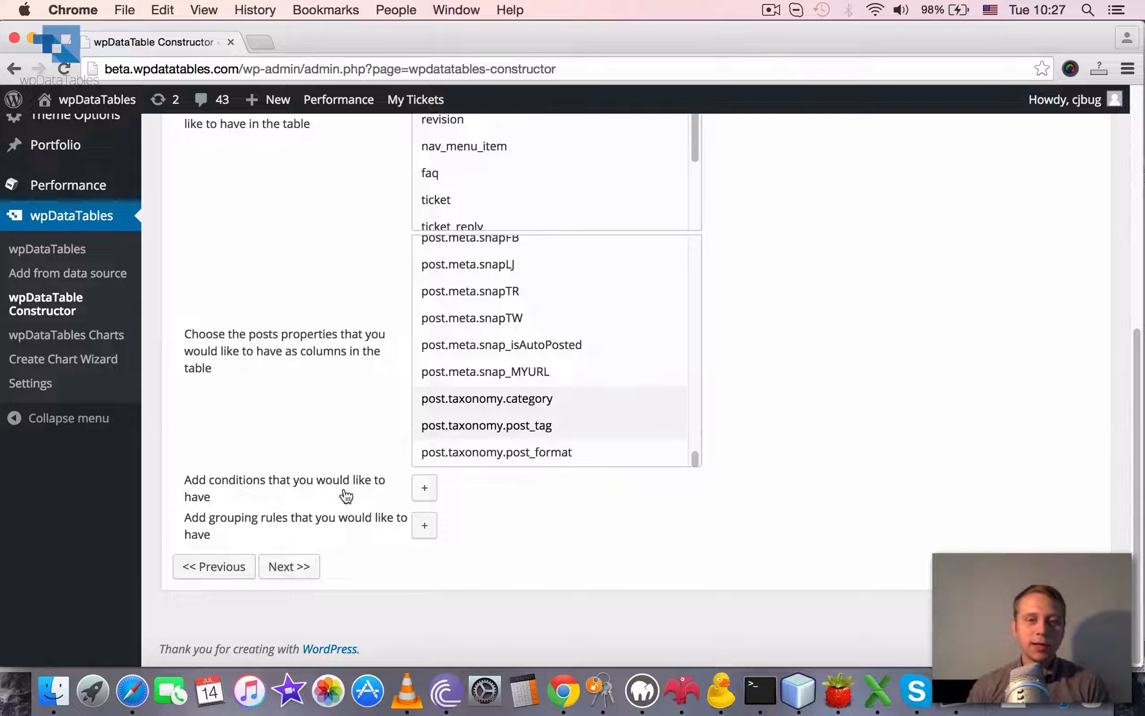
# Add a condition on post.post_date and look through the comparison operators offered for it
pyautogui.click(424, 491)
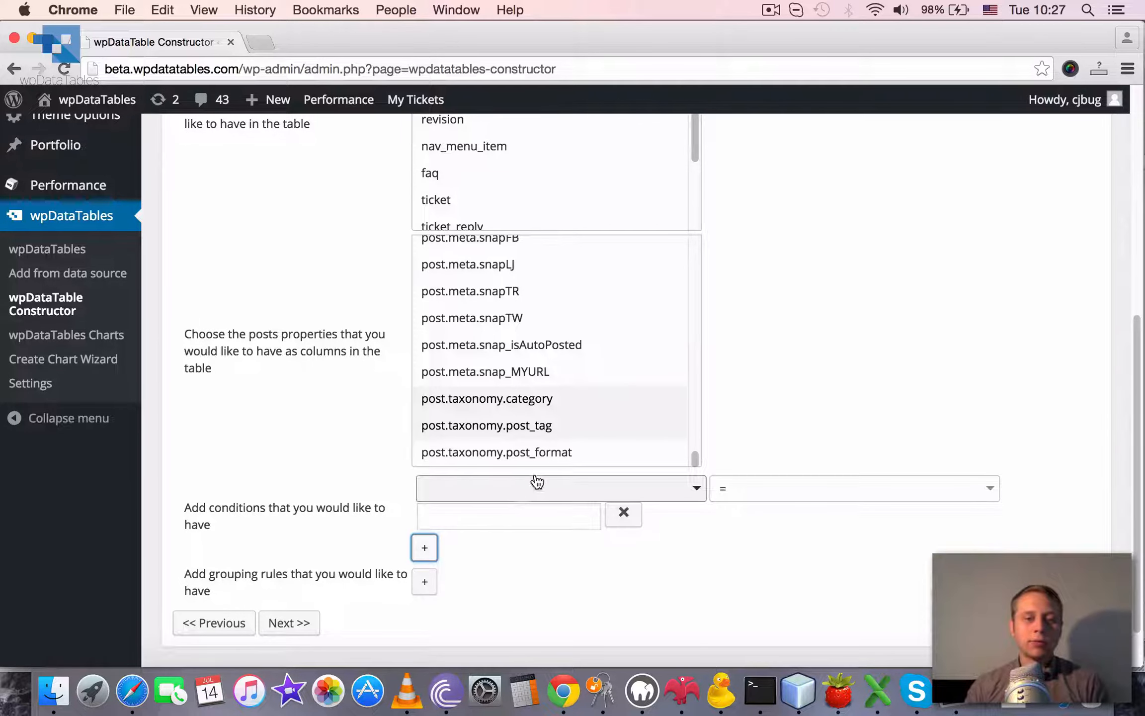
pyautogui.click(633, 492)
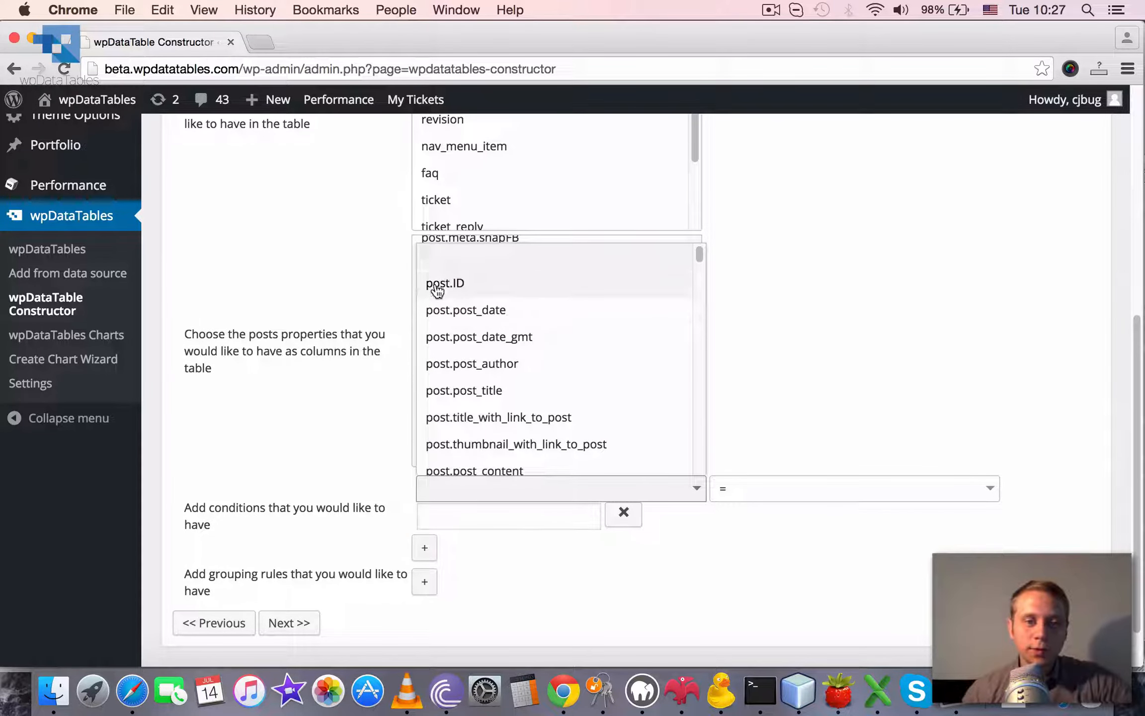
pyautogui.click(460, 311)
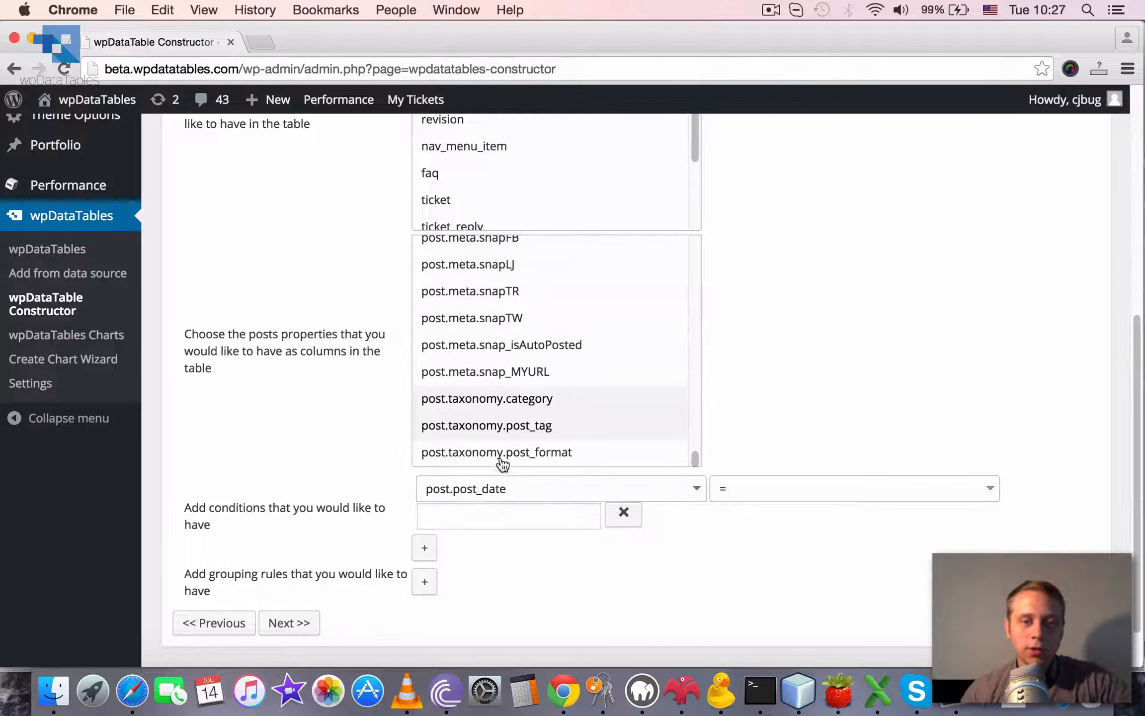
pyautogui.click(741, 490)
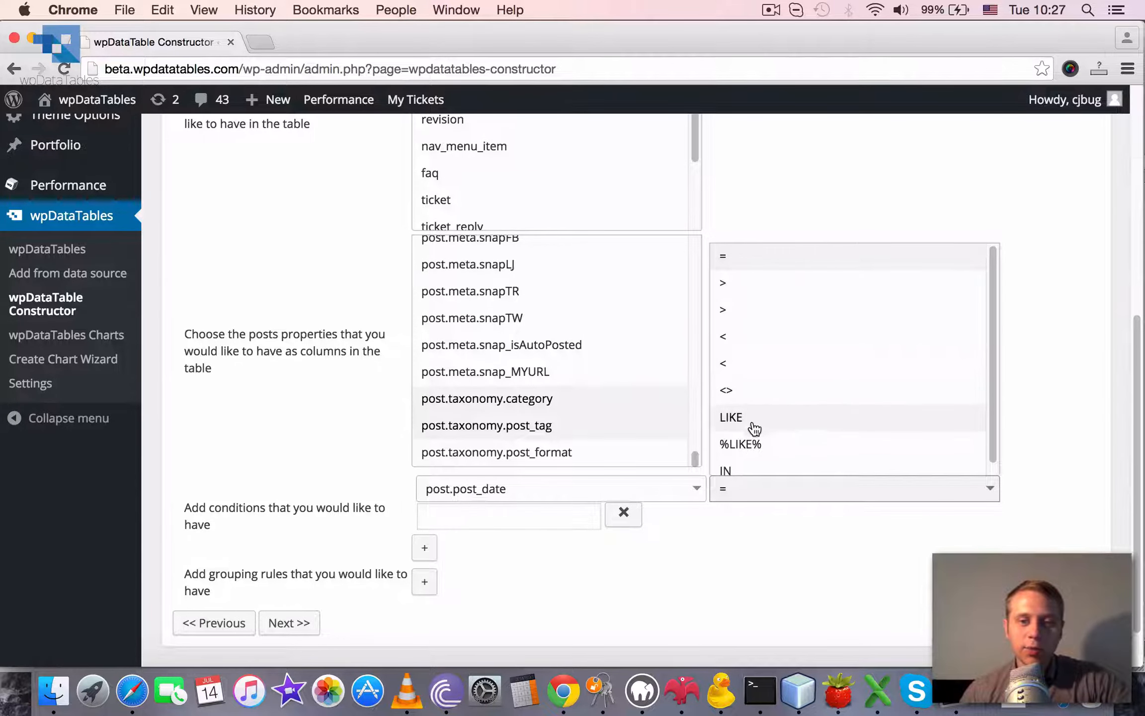
pyautogui.scroll(-1, 751, 448)
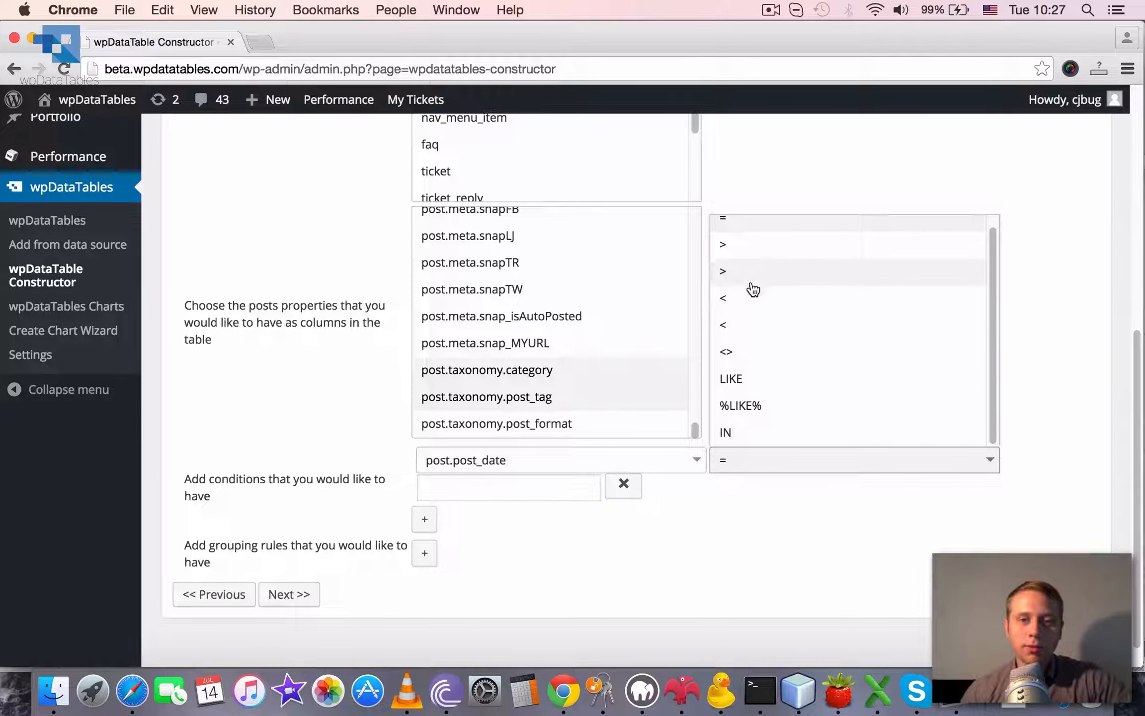
pyautogui.scroll(5, 787, 320)
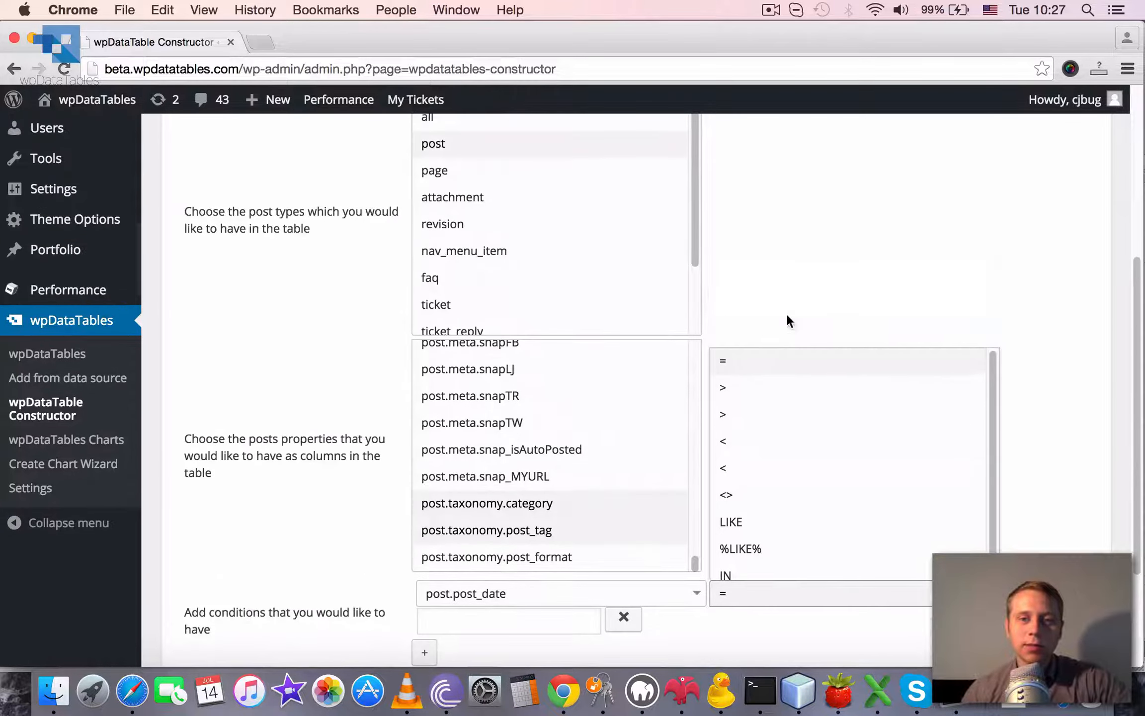
pyautogui.click(855, 278)
pyautogui.scroll(-3, 818, 435)
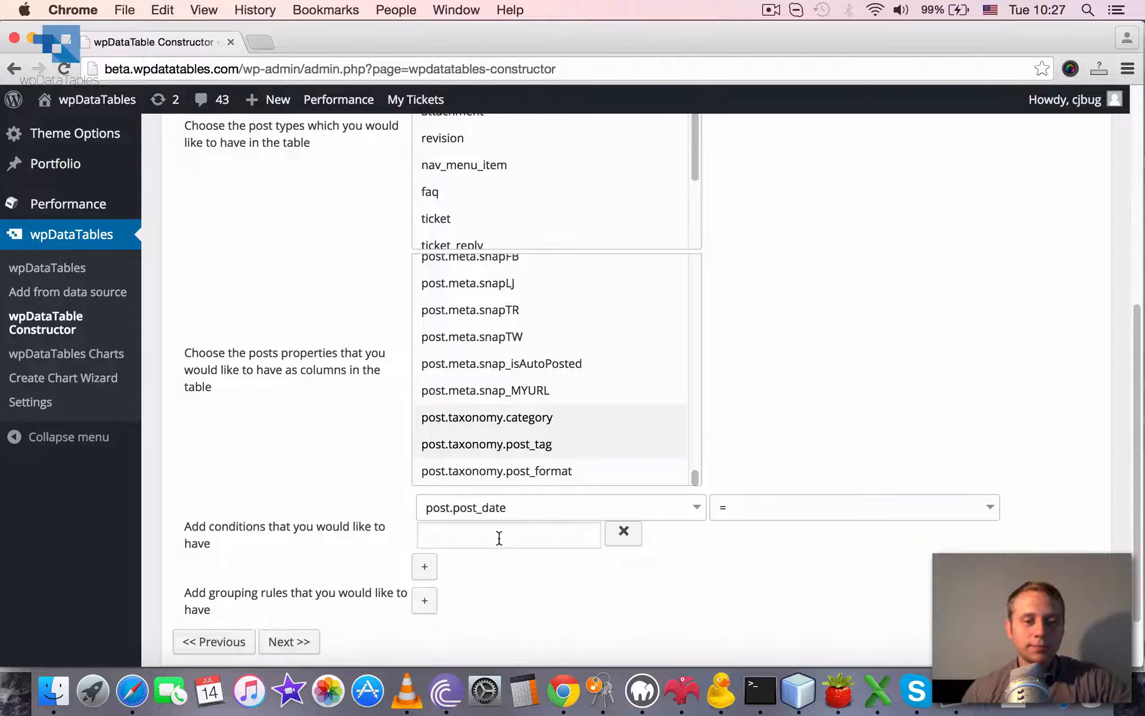
# Add a second condition on post.post_author and remove the post.post_date condition
pyautogui.click(424, 567)
pyautogui.scroll(-1, 587, 549)
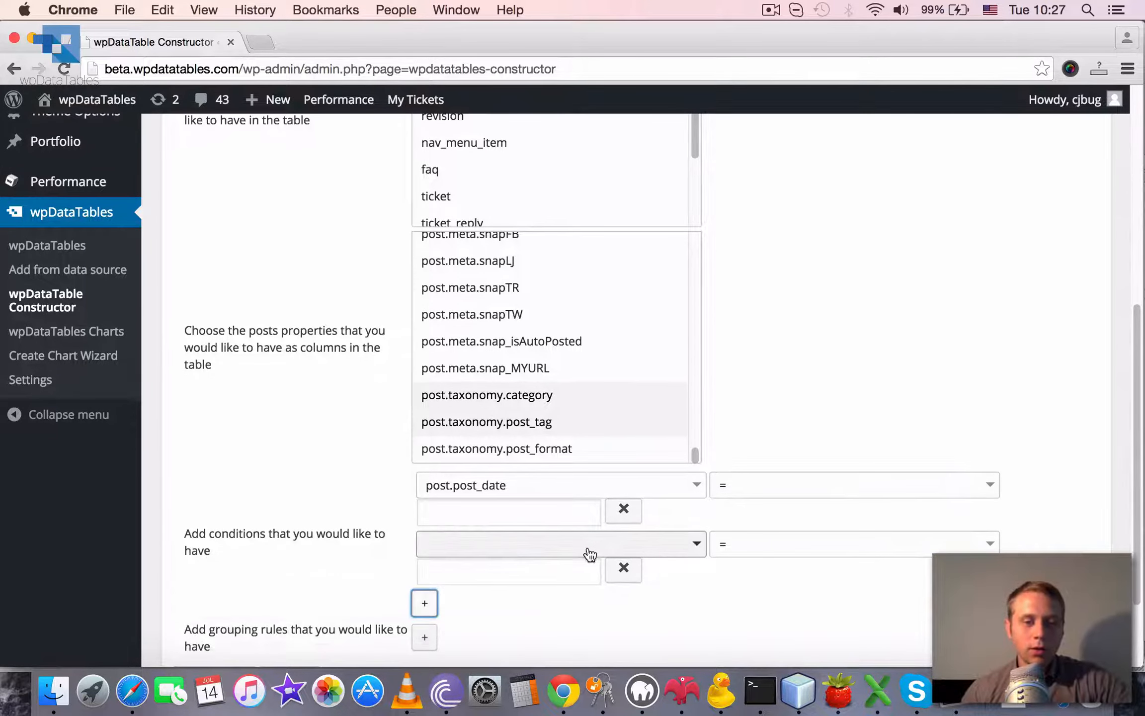
pyautogui.click(612, 543)
pyautogui.moveTo(701, 306); pyautogui.dragTo(701, 310)
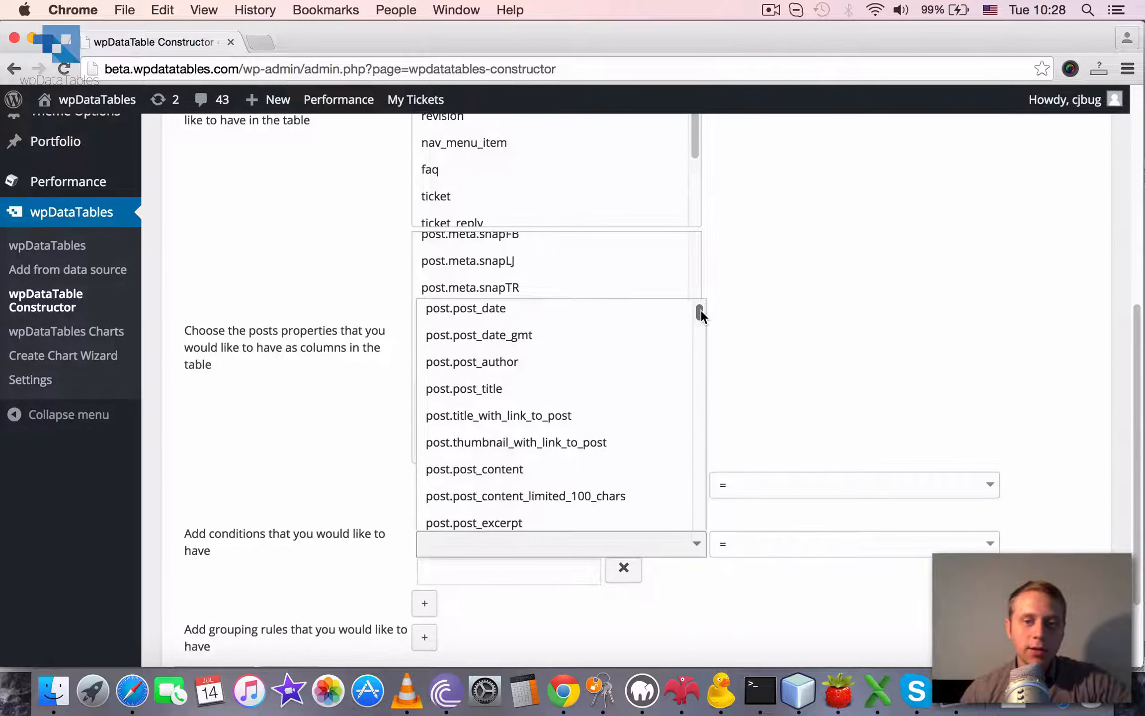
pyautogui.click(583, 364)
pyautogui.click(629, 511)
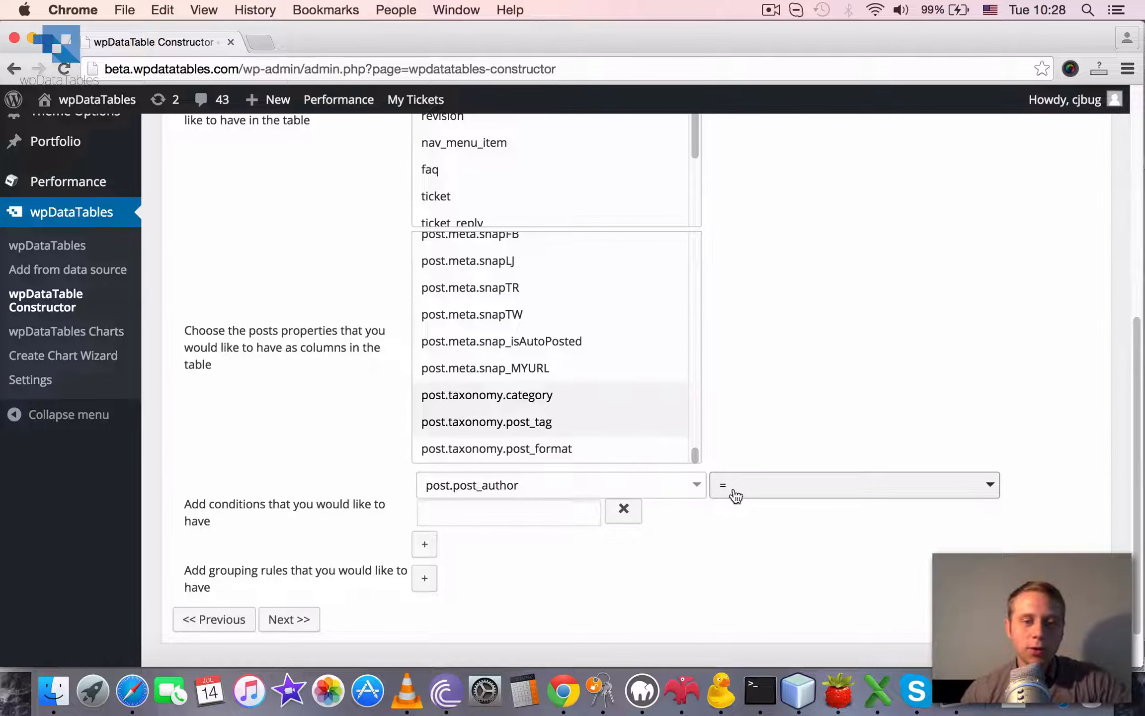
# Change the remaining condition to require post.post_title <> "Not like this"
pyautogui.click(646, 486)
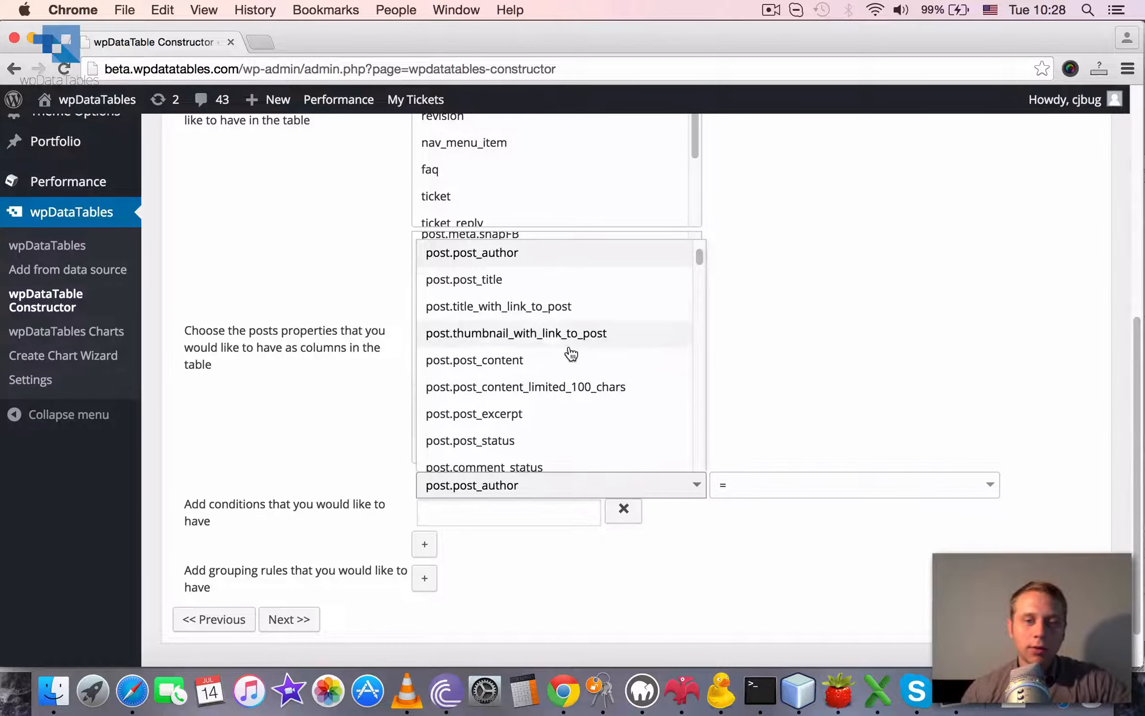
pyautogui.click(524, 280)
pyautogui.click(783, 486)
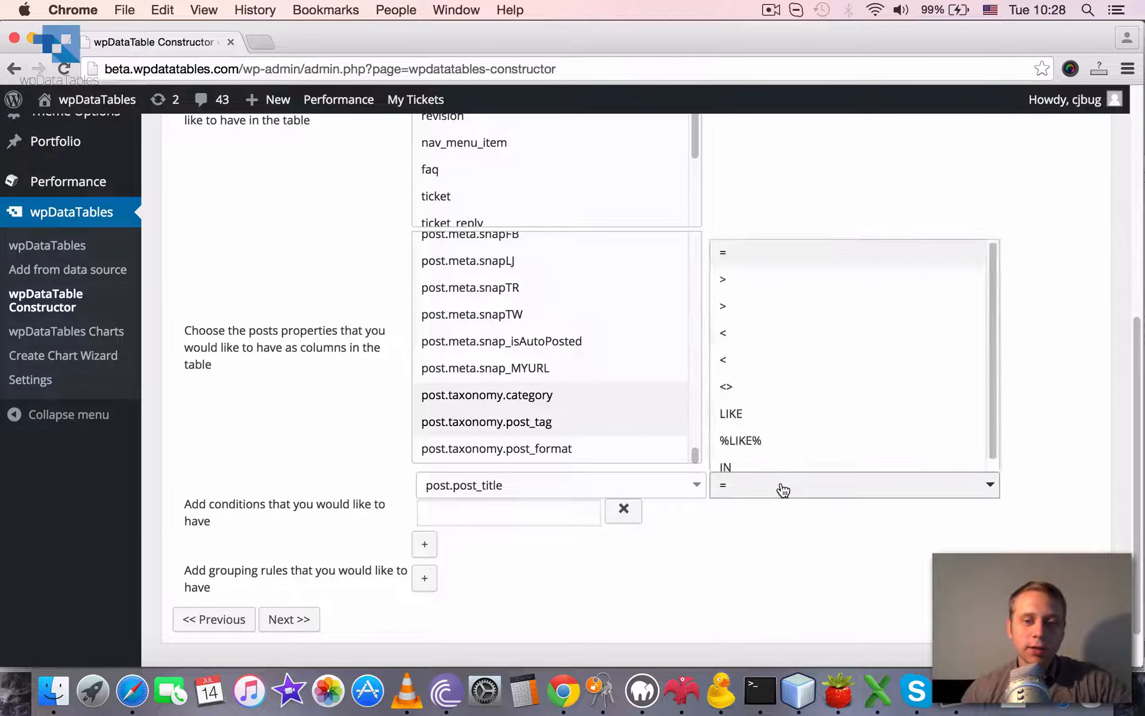
pyautogui.click(760, 387)
pyautogui.click(597, 517)
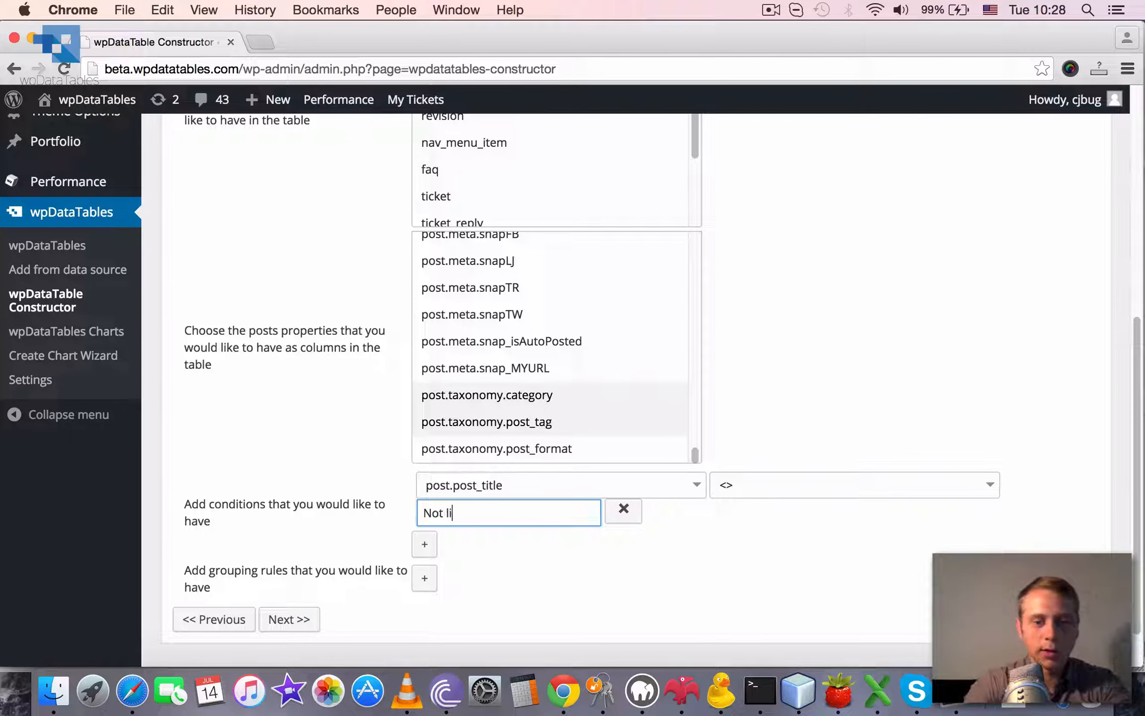
pyautogui.scroll(-2, 725, 537)
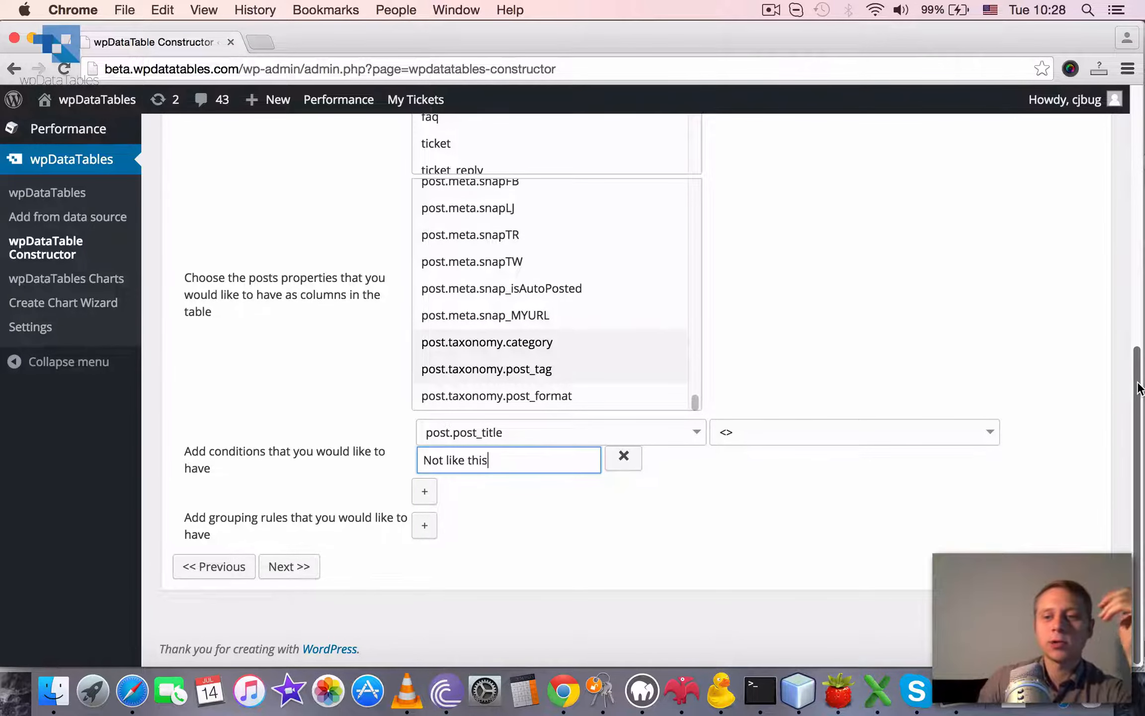
pyautogui.moveTo(1139, 388)
pyautogui.mouseDown()
pyautogui.moveTo(1140, 216)
pyautogui.moveTo(1136, 370)
pyautogui.mouseUp()
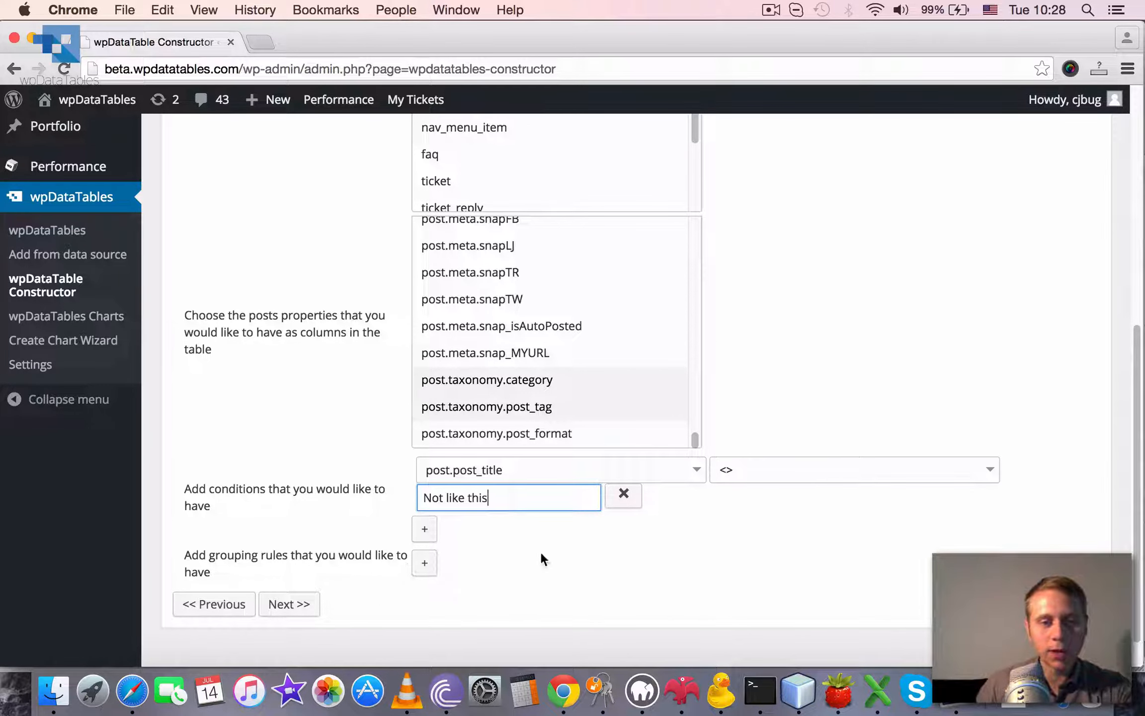
# Review the chosen post type and columns, and generate the query and preview from these settings
pyautogui.scroll(3, 749, 348)
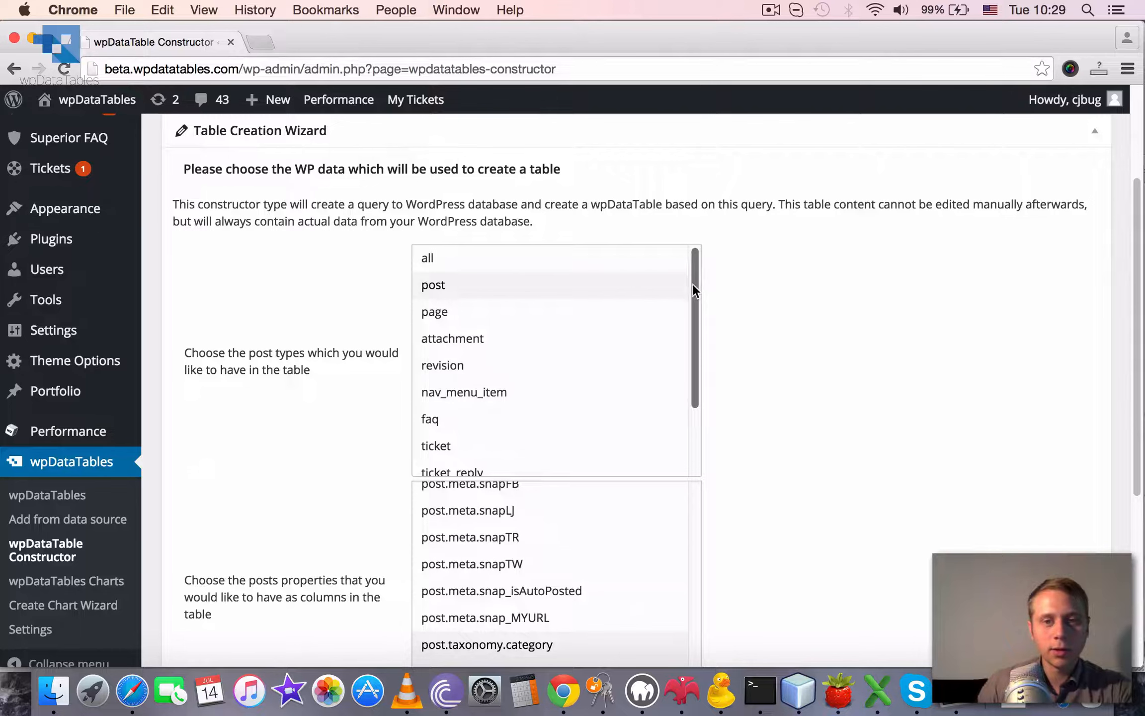
pyautogui.scroll(-5, 829, 409)
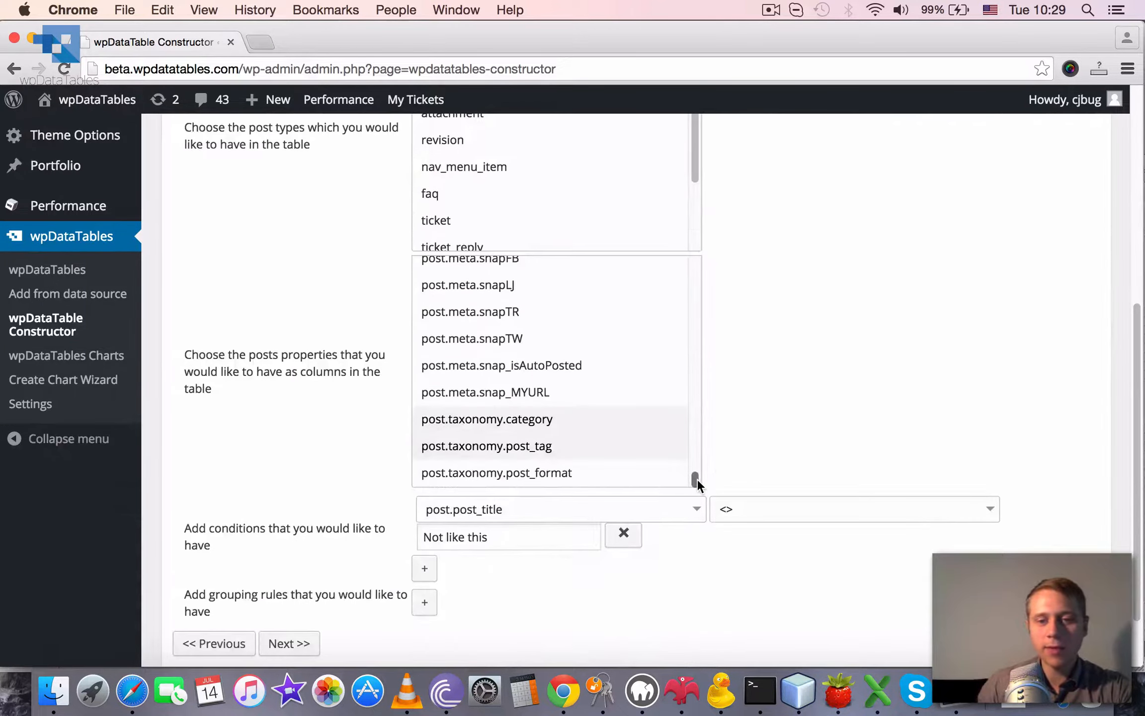
pyautogui.moveTo(695, 479); pyautogui.dragTo(693, 256)
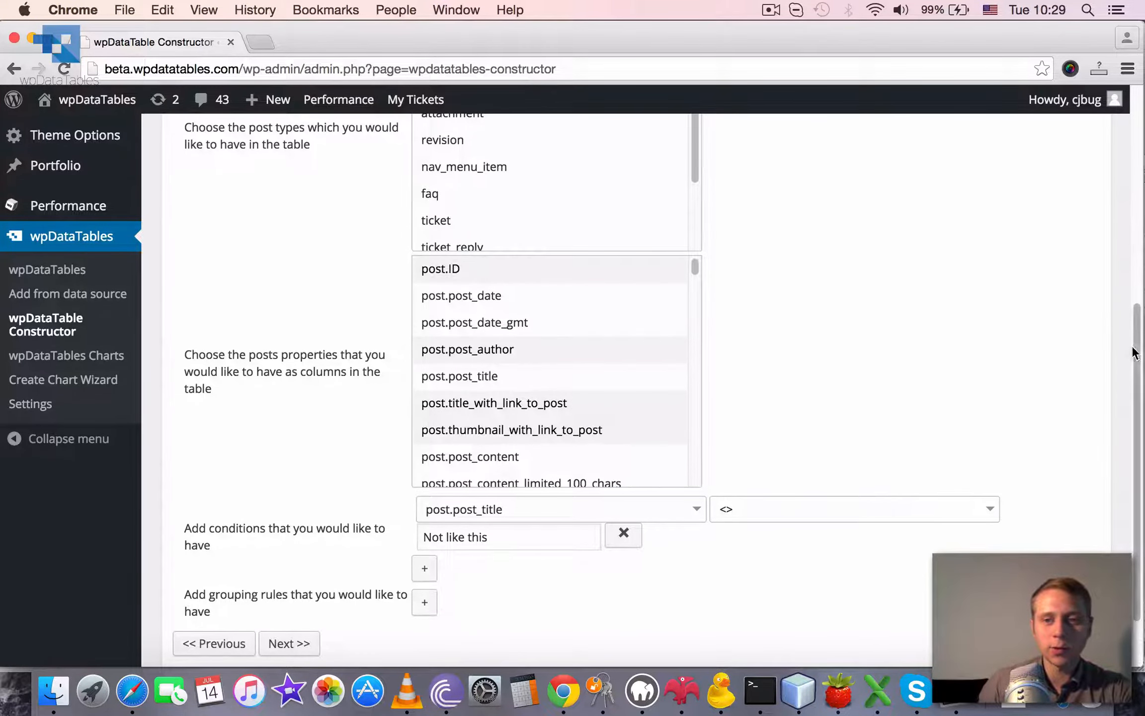
pyautogui.scroll(-2, 348, 497)
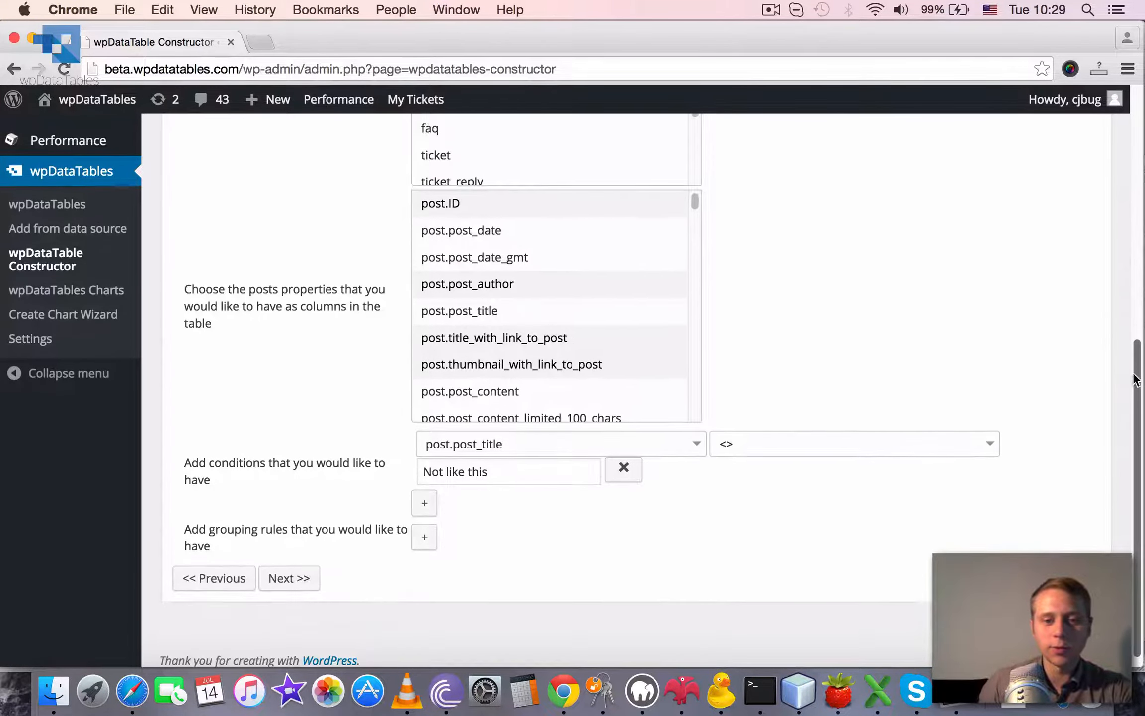
pyautogui.click(303, 575)
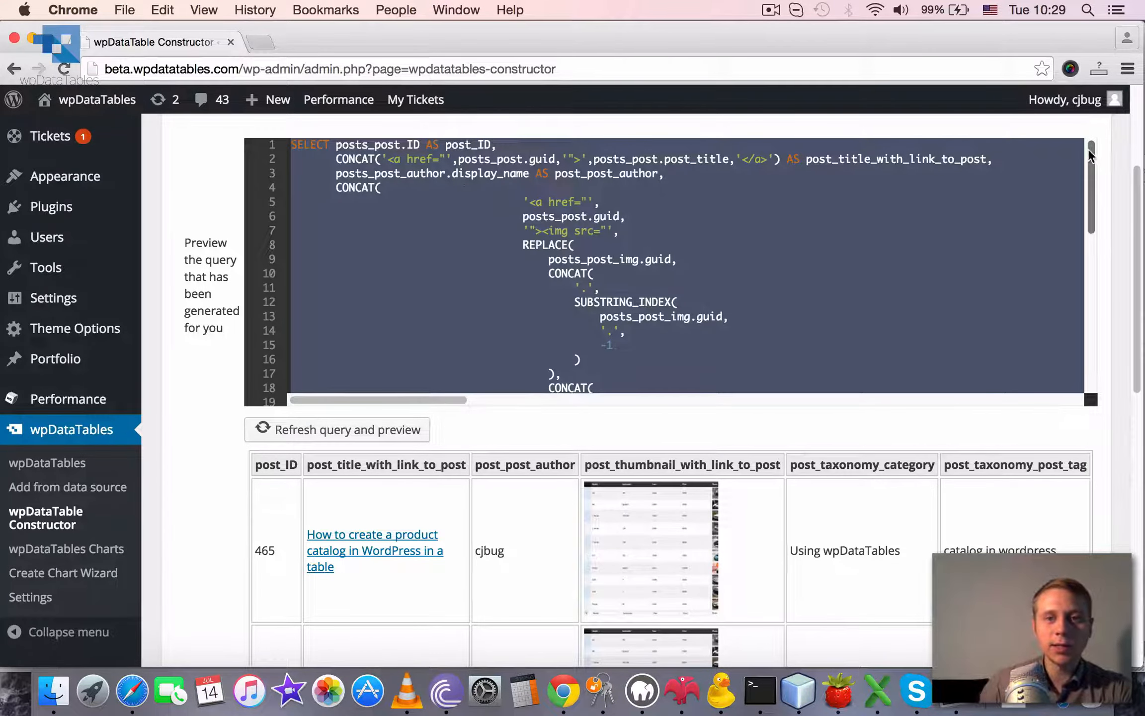
# Examine the generated query and the preview rows, comparing post IDs, categories and tags between rows
pyautogui.moveTo(1088, 148); pyautogui.dragTo(1047, 148)
pyautogui.moveTo(1137, 193); pyautogui.dragTo(1138, 311)
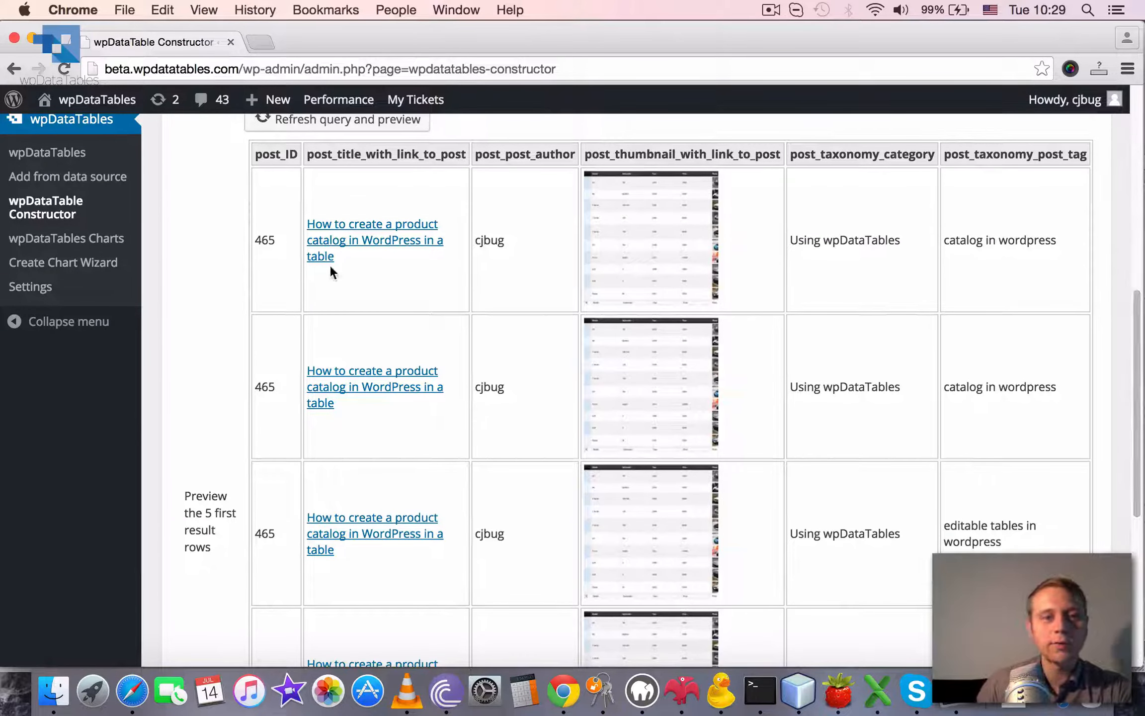
pyautogui.moveTo(261, 240); pyautogui.dragTo(275, 241)
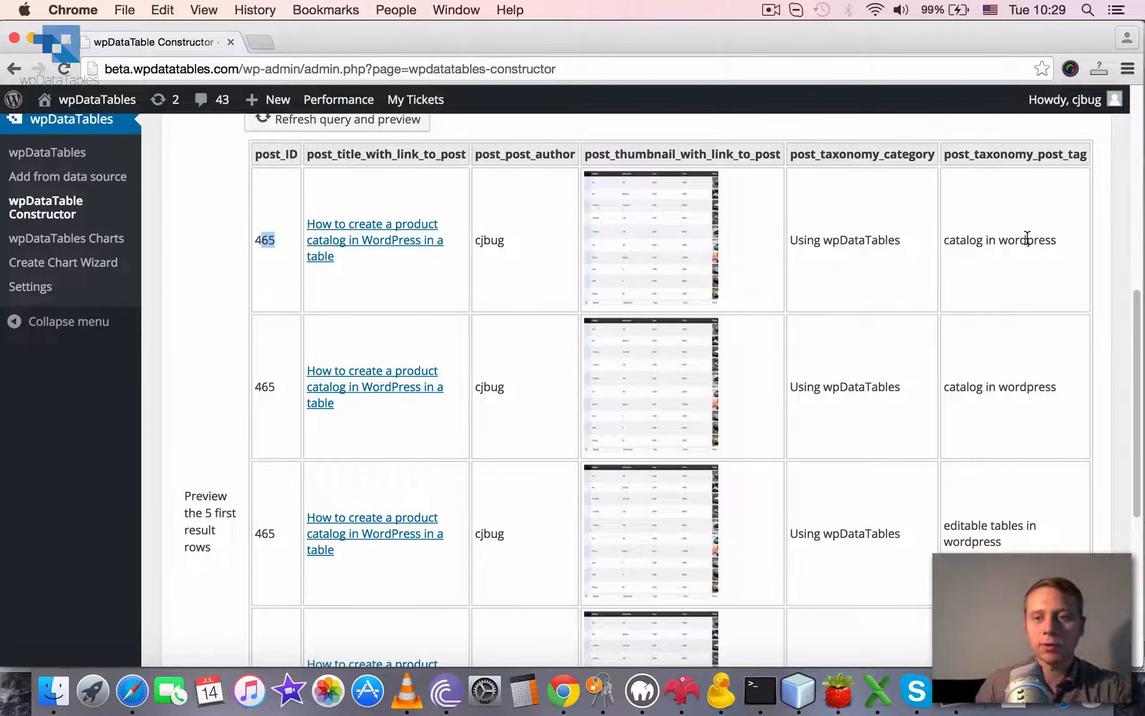
pyautogui.scroll(-2, 1026, 238)
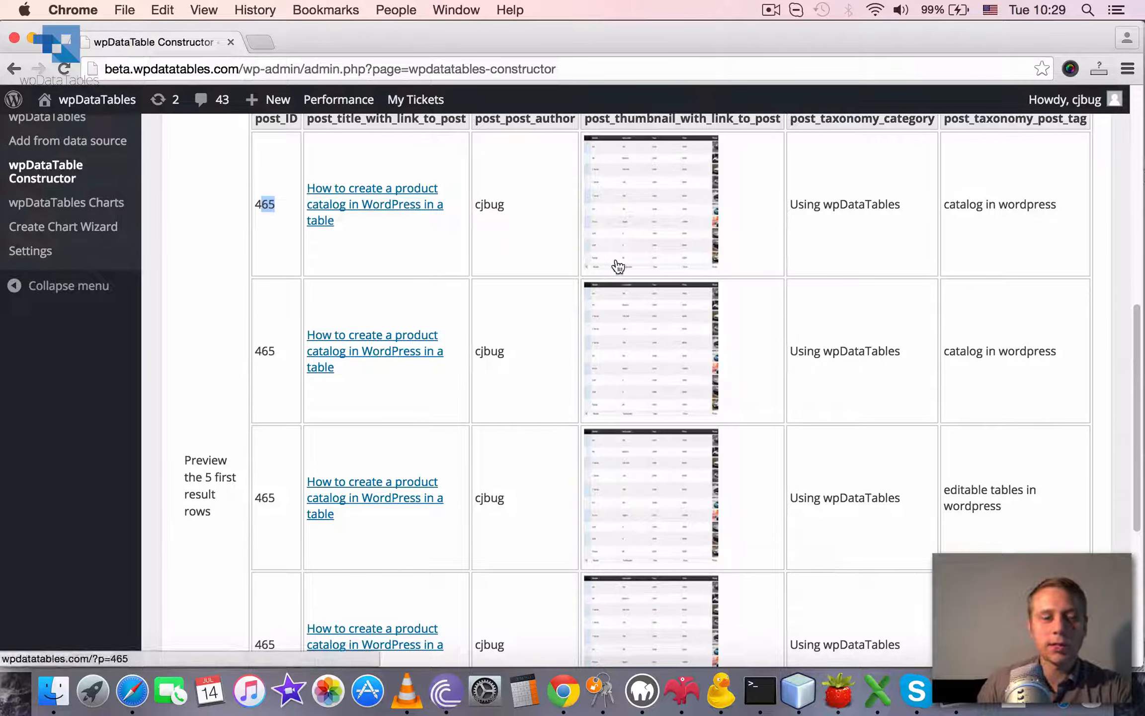
pyautogui.scroll(1, 1135, 312)
pyautogui.moveTo(1134, 308)
pyautogui.mouseDown()
pyautogui.moveTo(1135, 345)
pyautogui.moveTo(1130, 304)
pyautogui.mouseUp()
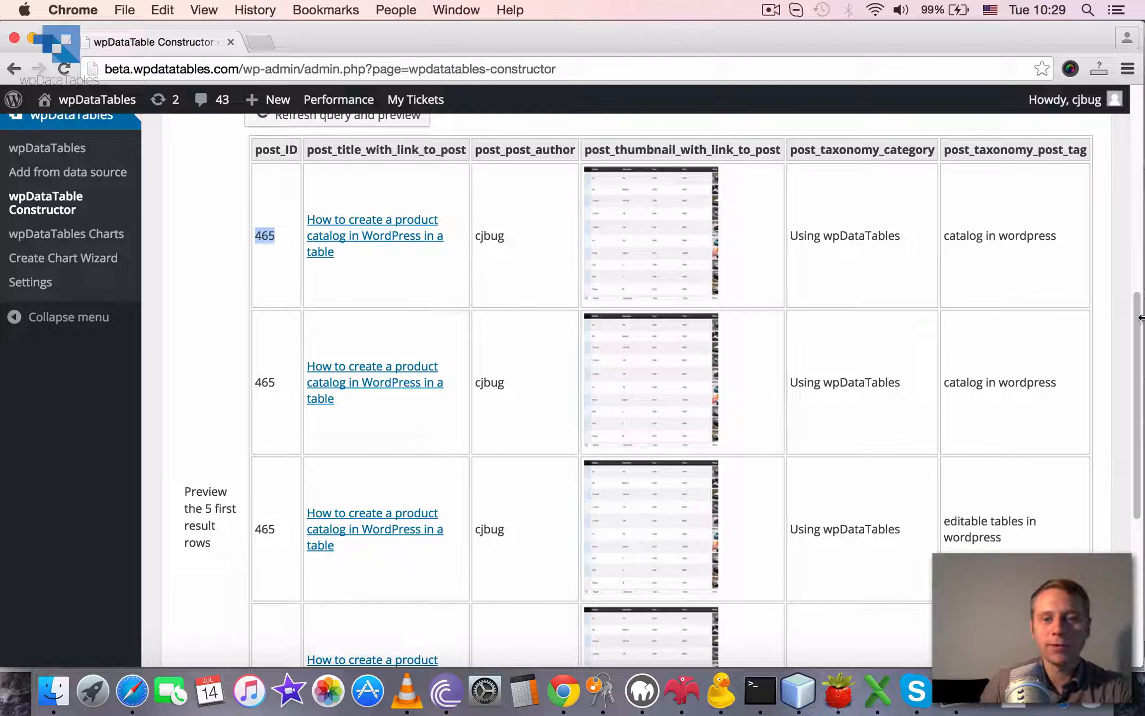
pyautogui.scroll(-1, 932, 244)
pyautogui.scroll(-10, 1002, 323)
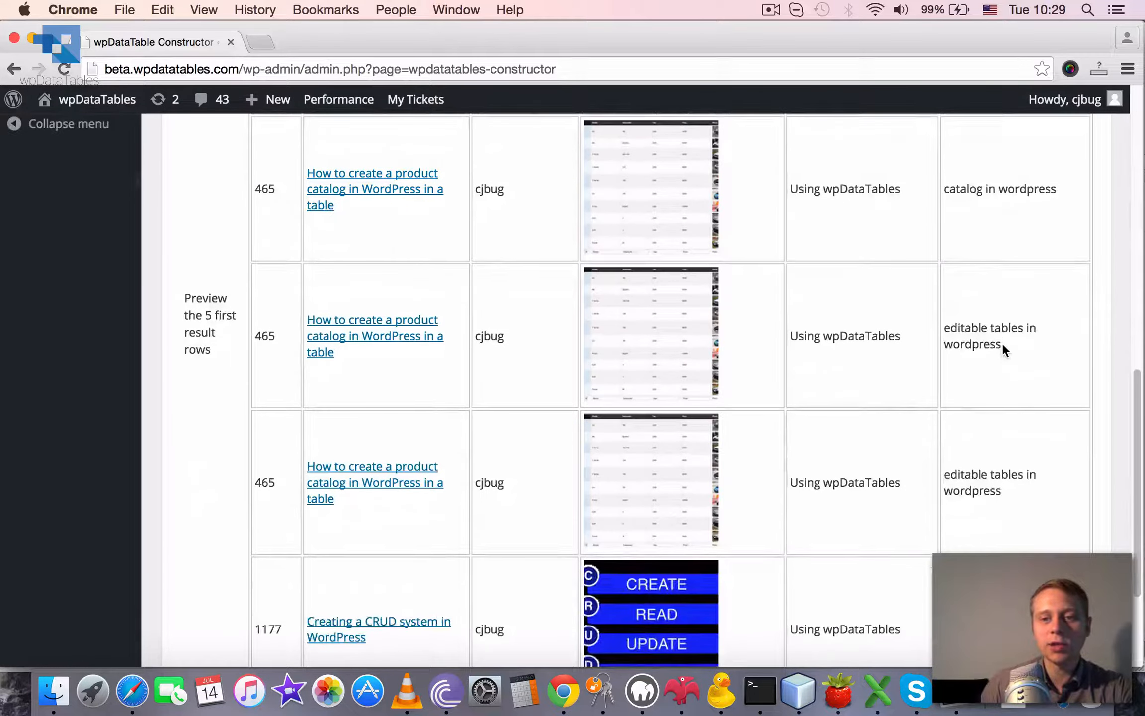
pyautogui.scroll(5, 887, 463)
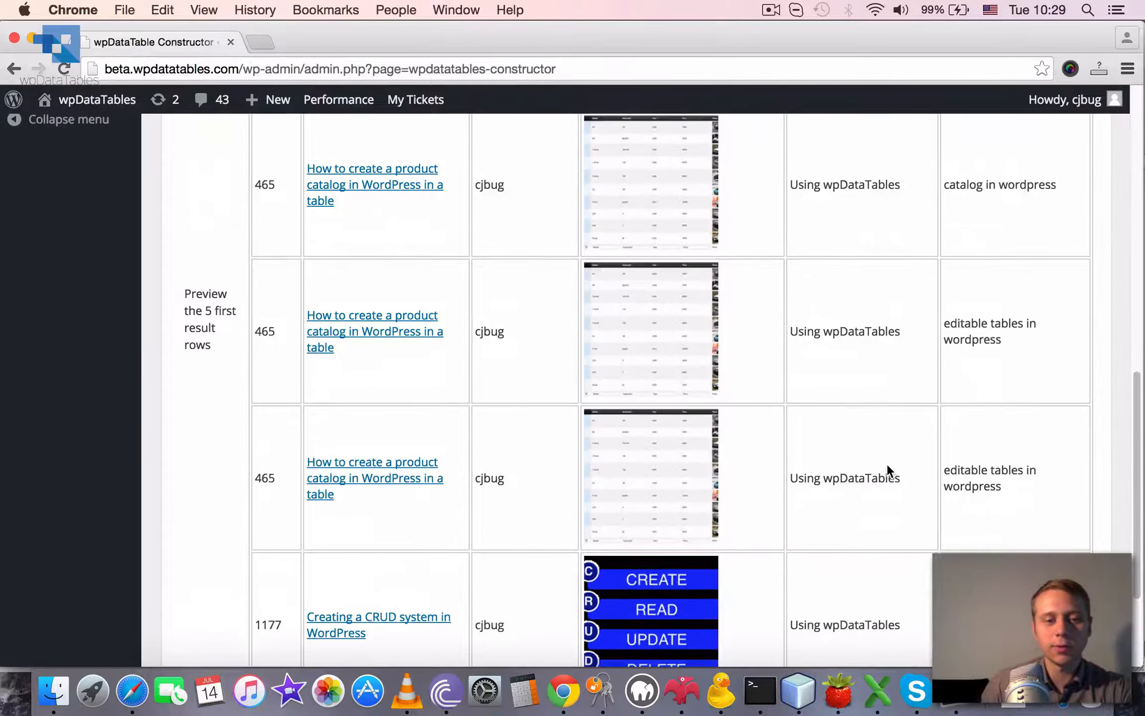
pyautogui.scroll(-5, 646, 465)
# Return to the table's data settings and add a grouping rule by post.ID
pyautogui.click(230, 569)
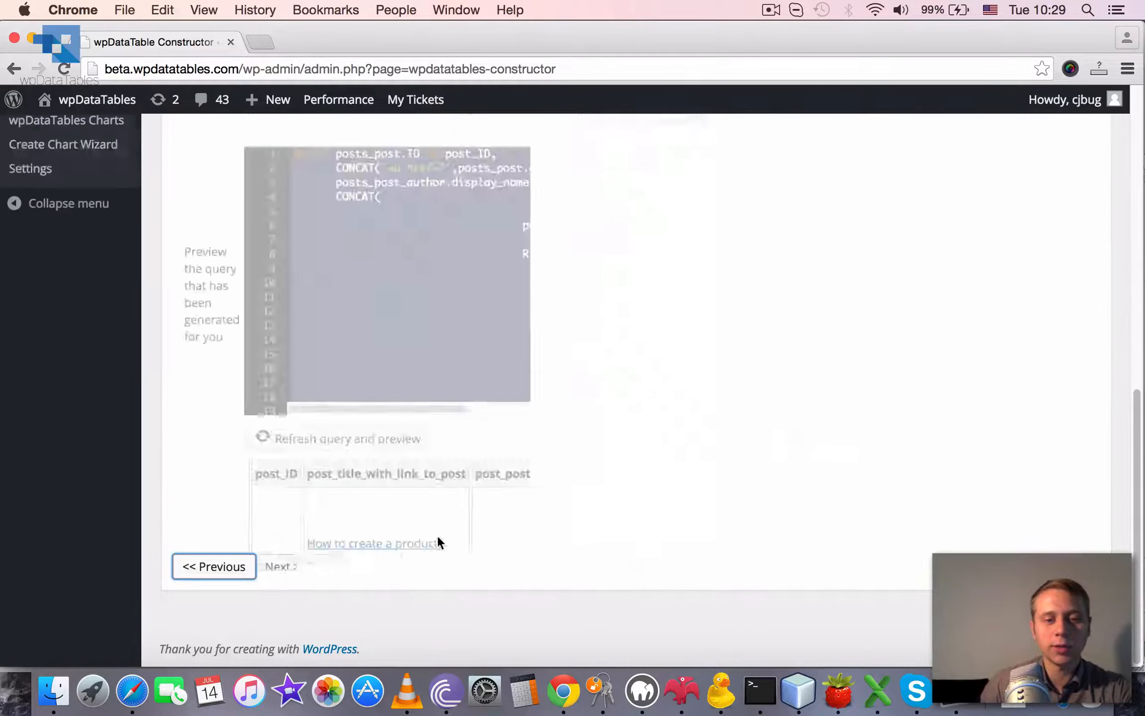
pyautogui.click(424, 525)
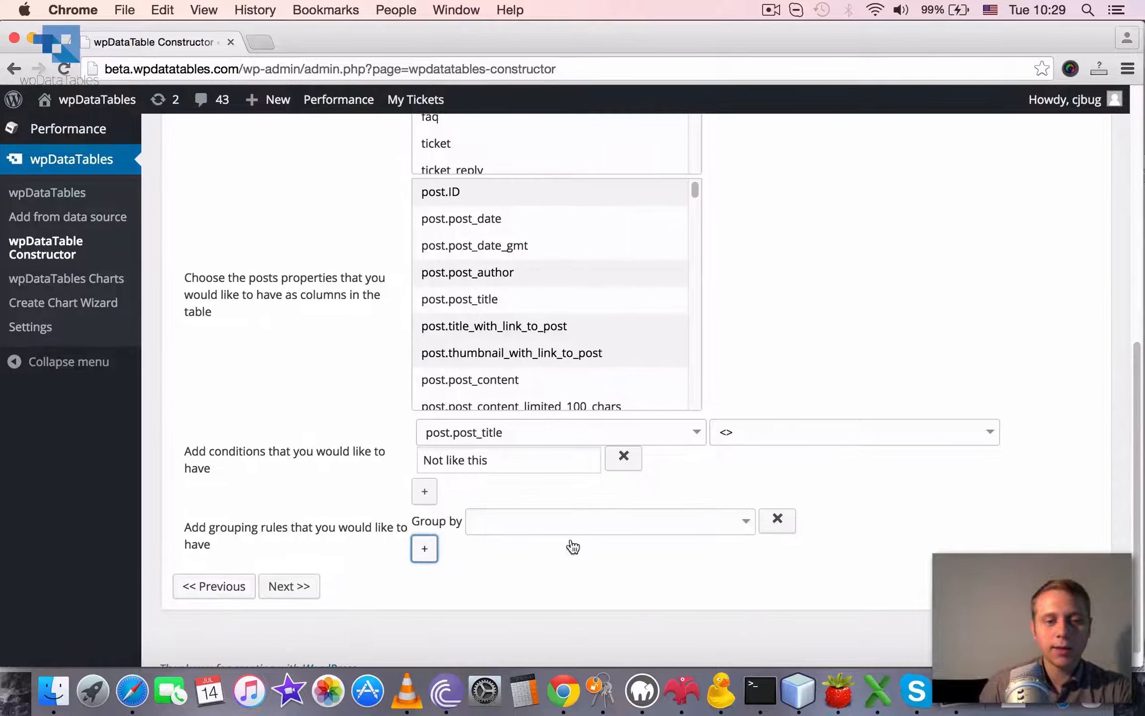
pyautogui.scroll(-1, 843, 501)
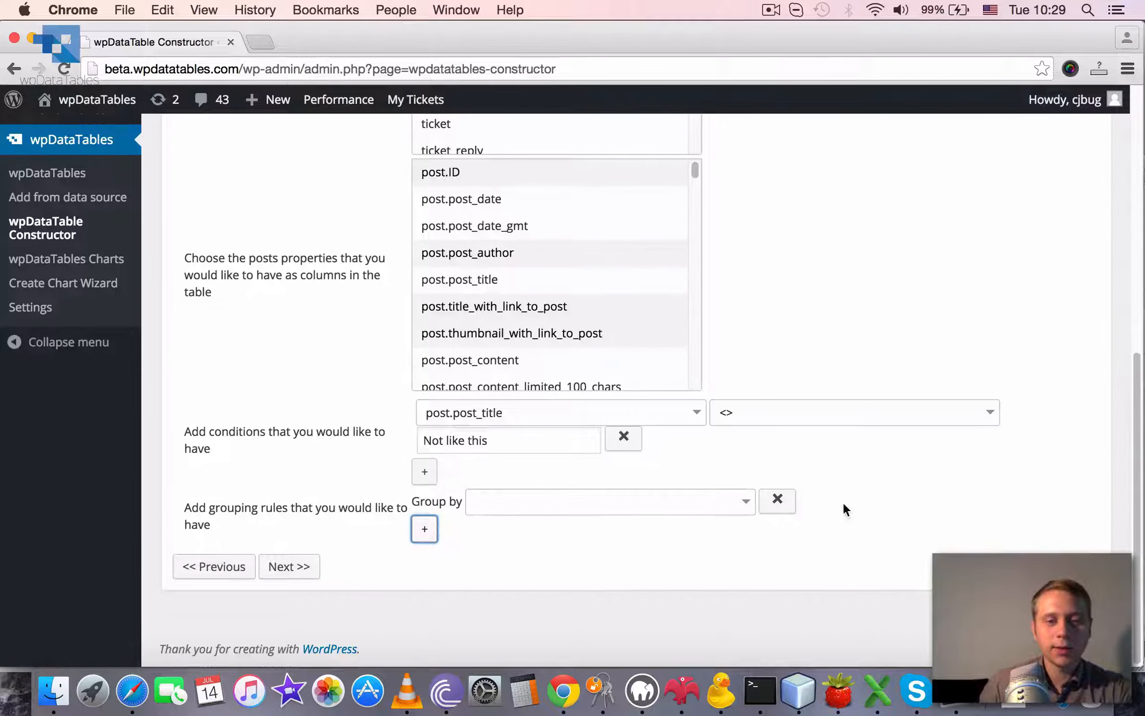
pyautogui.click(562, 506)
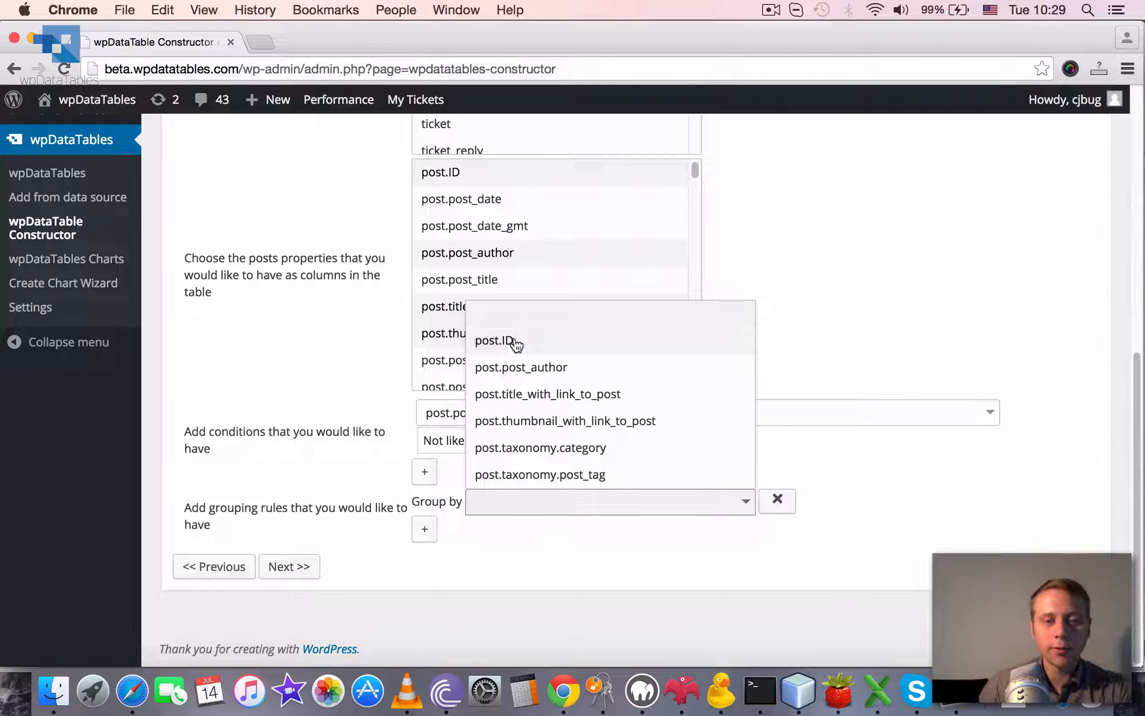
pyautogui.click(516, 344)
pyautogui.click(557, 503)
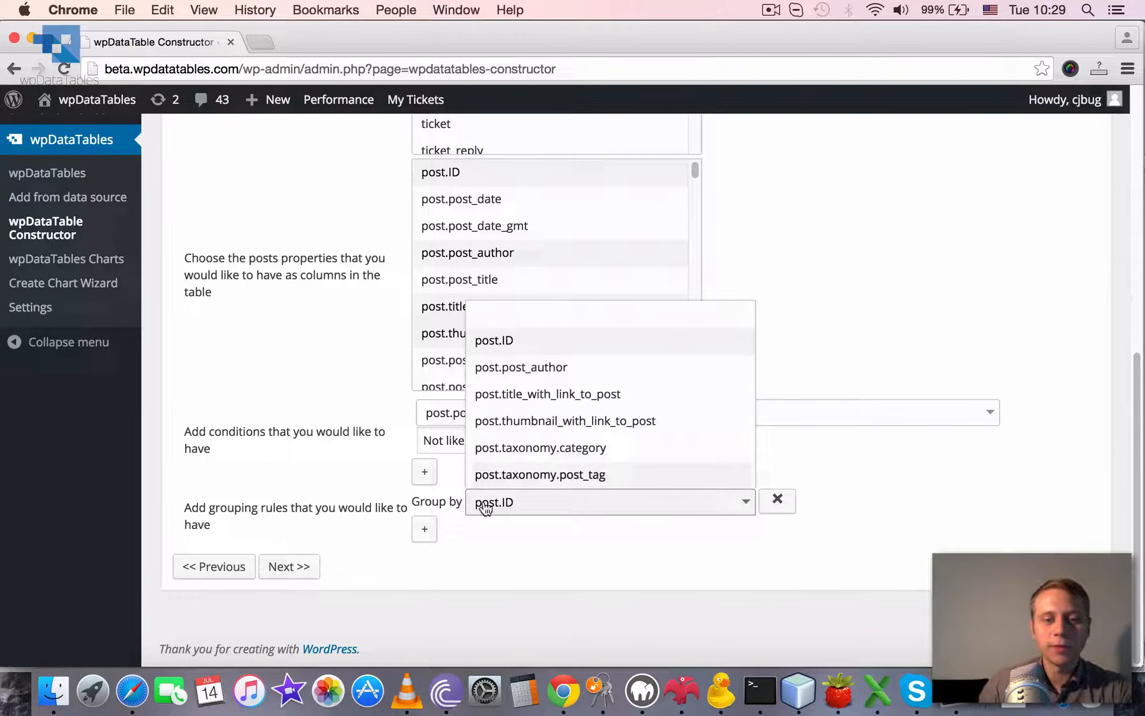
pyautogui.click(986, 533)
# Regenerate the query with the grouping rule applied and check its preview rows
pyautogui.scroll(3, 964, 524)
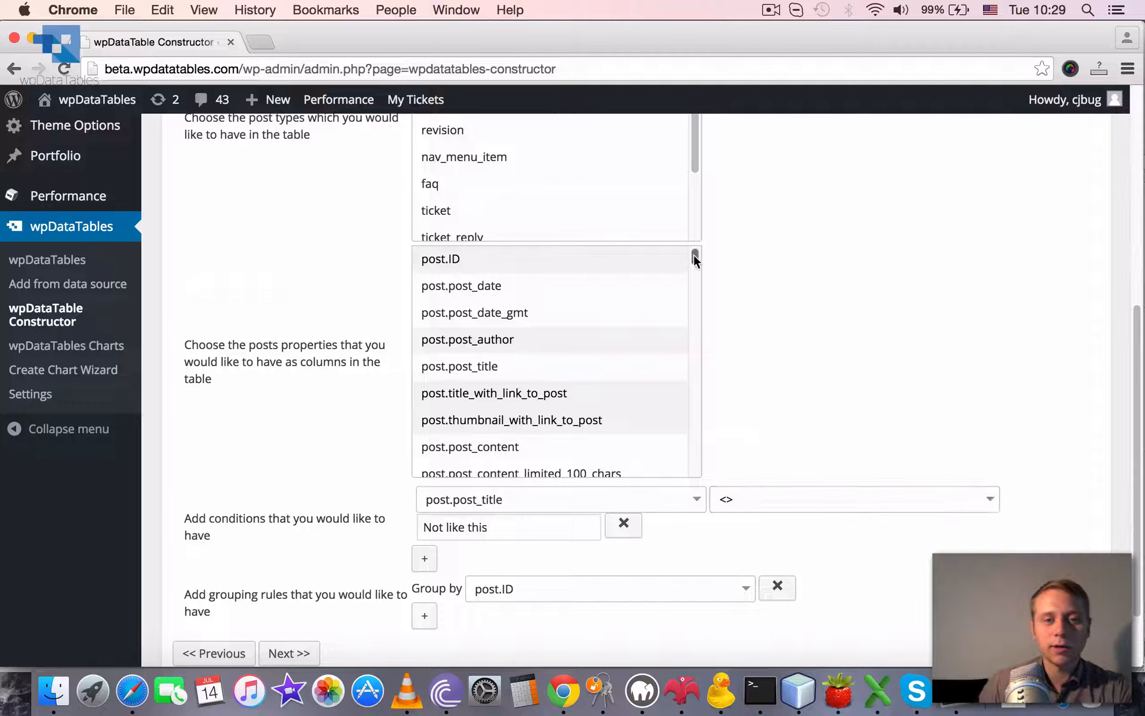
pyautogui.moveTo(694, 255); pyautogui.dragTo(775, 266)
pyautogui.scroll(-3, 923, 339)
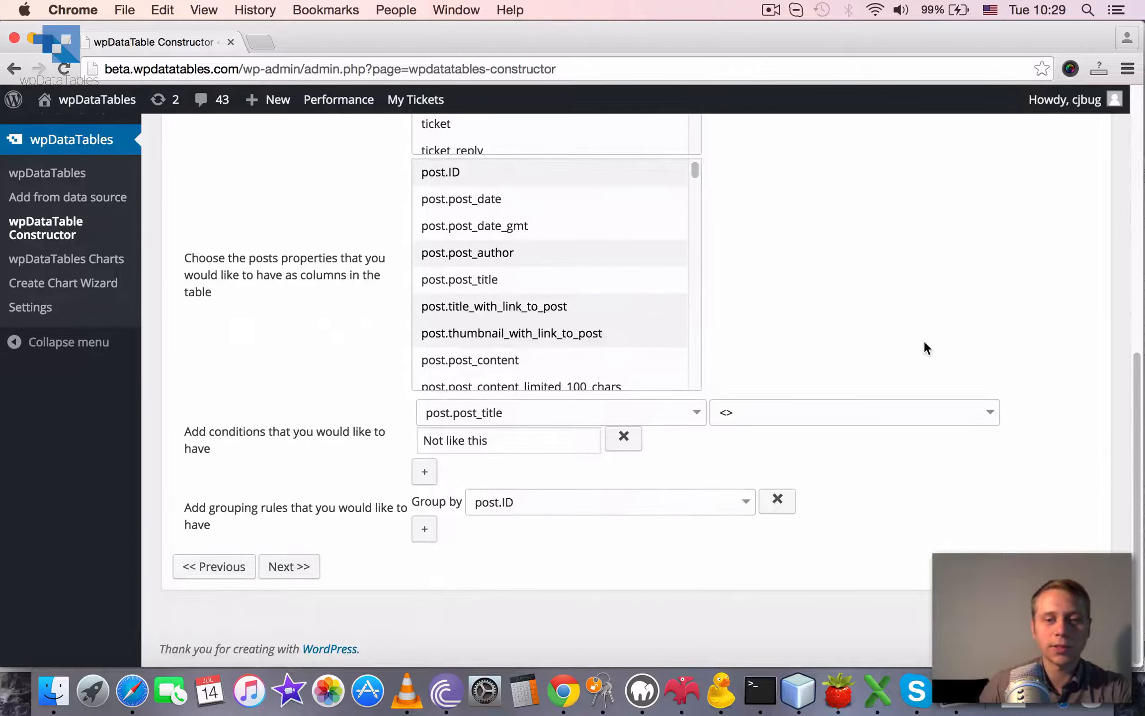
pyautogui.click(266, 559)
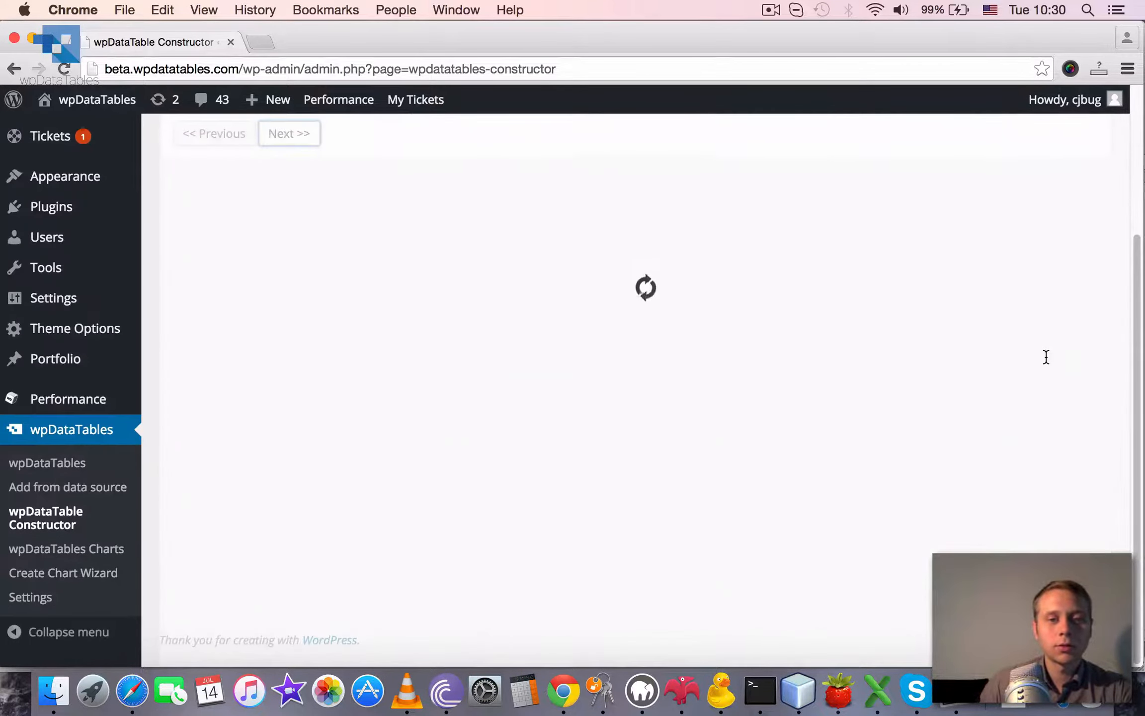
pyautogui.scroll(-5, 964, 326)
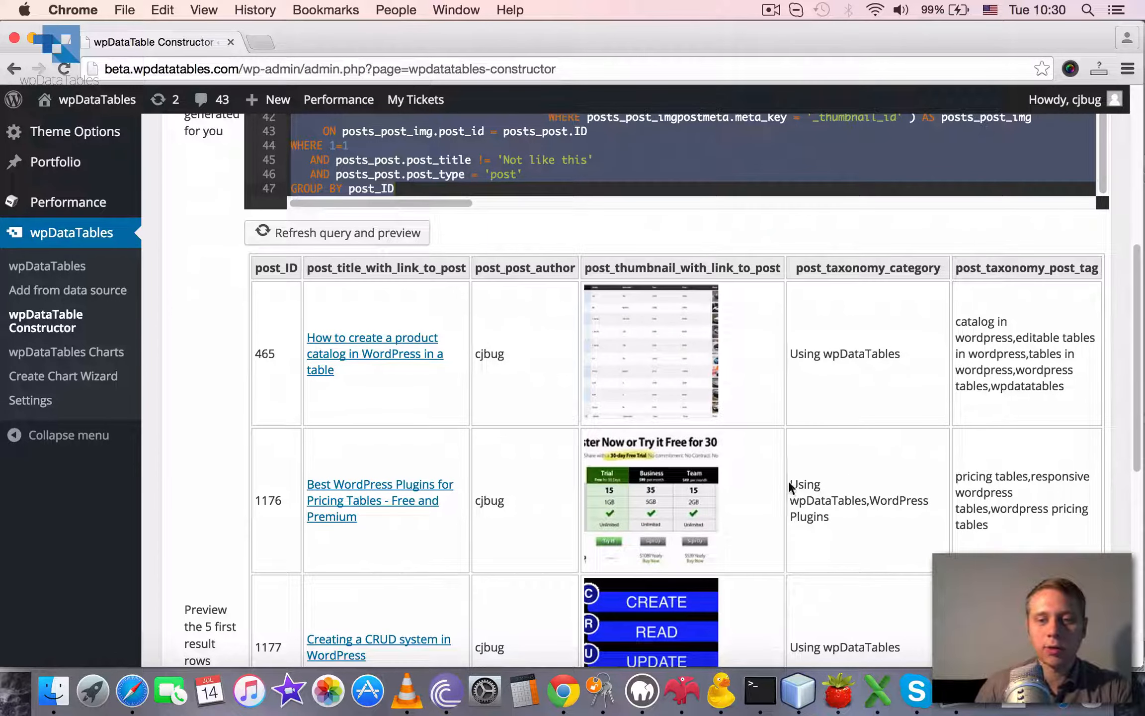
# Examine the grouped preview rows, checking the combined categories and tags listed for each post
pyautogui.moveTo(789, 484); pyautogui.dragTo(829, 518)
pyautogui.click(868, 501)
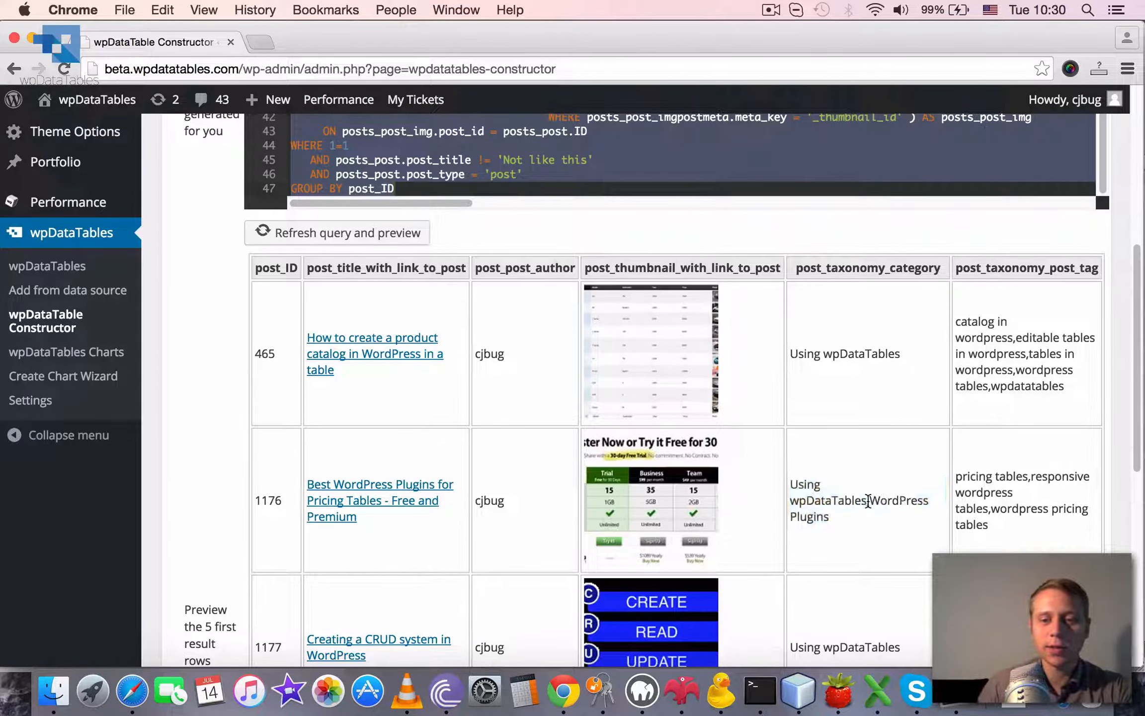
pyautogui.moveTo(957, 476); pyautogui.dragTo(1022, 531)
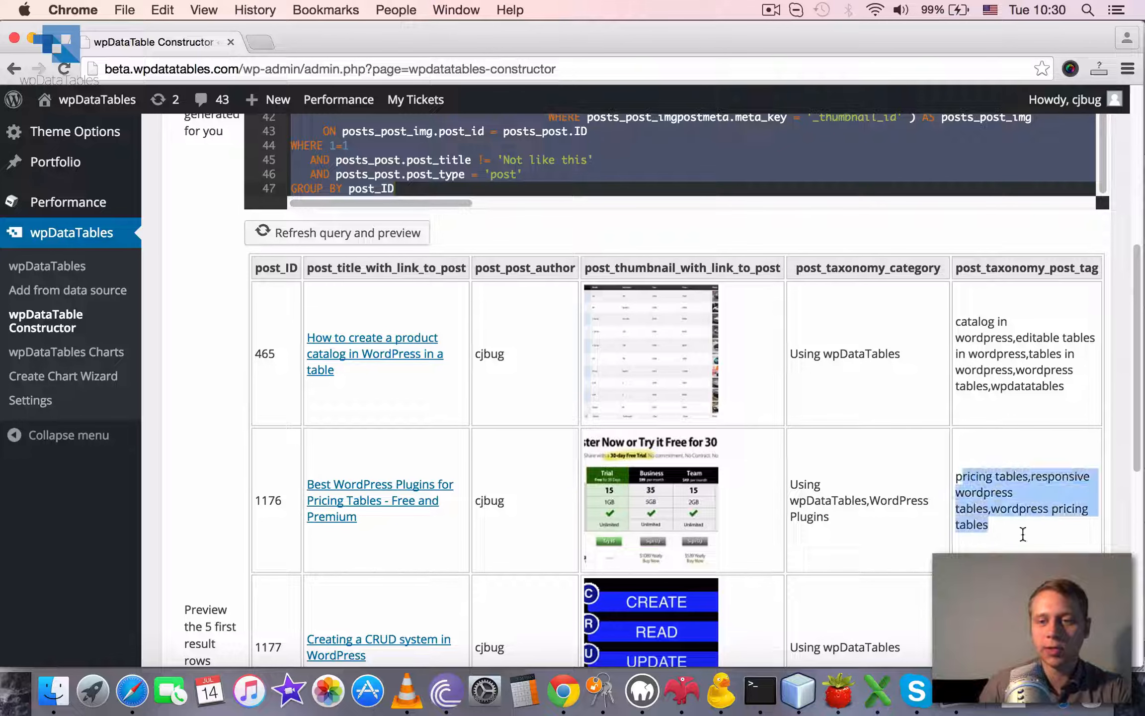
pyautogui.click(1022, 535)
pyautogui.scroll(-1, 1013, 494)
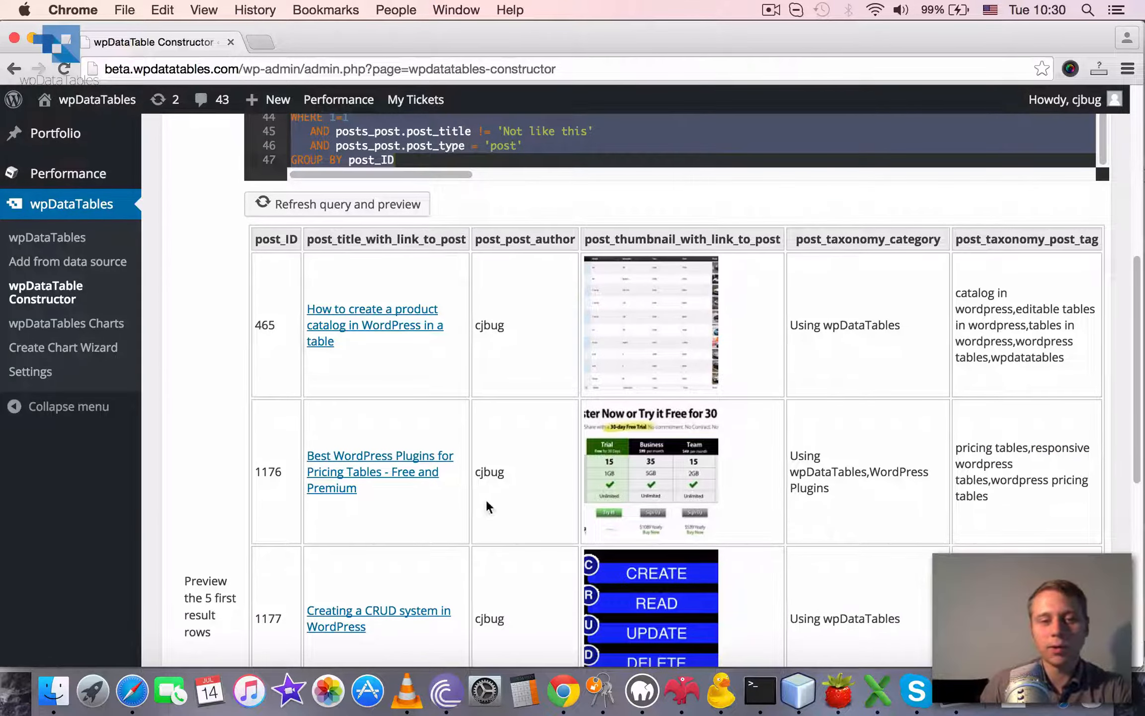
pyautogui.scroll(-3, 289, 492)
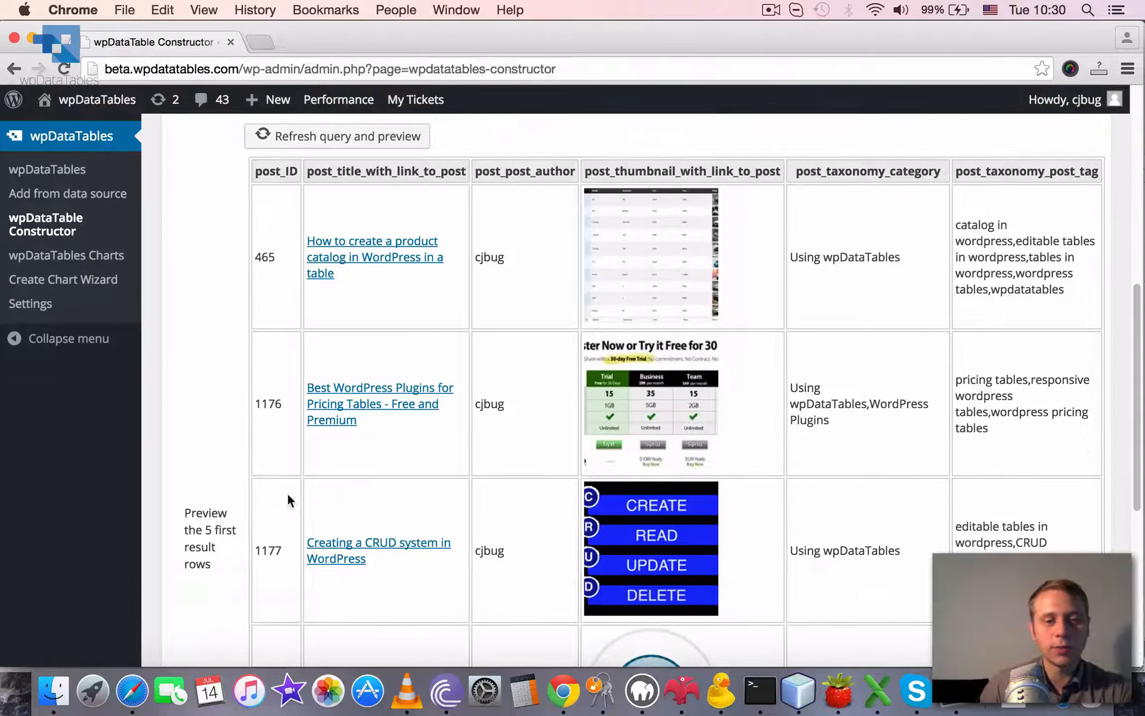
pyautogui.scroll(-4, 951, 509)
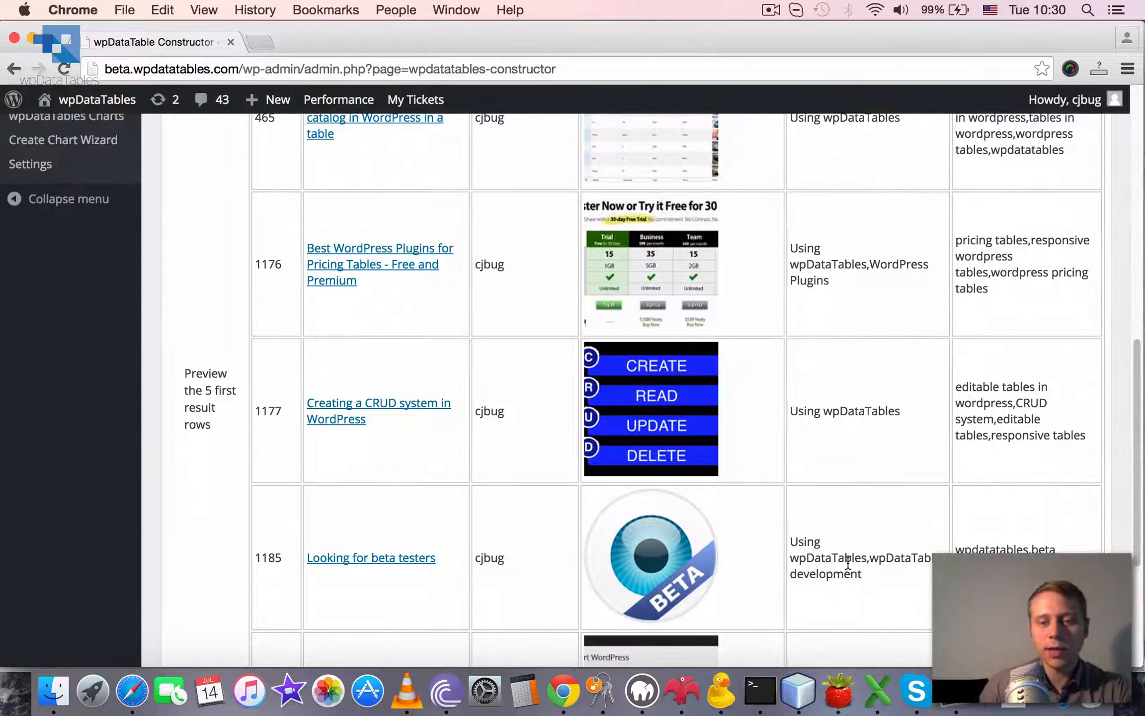
pyautogui.scroll(-9, 845, 556)
# Review the generated query from its SELECT columns down to the joins, WHERE conditions and GROUP BY post_ID clause
pyautogui.scroll(12, 846, 557)
pyautogui.scroll(15, 846, 555)
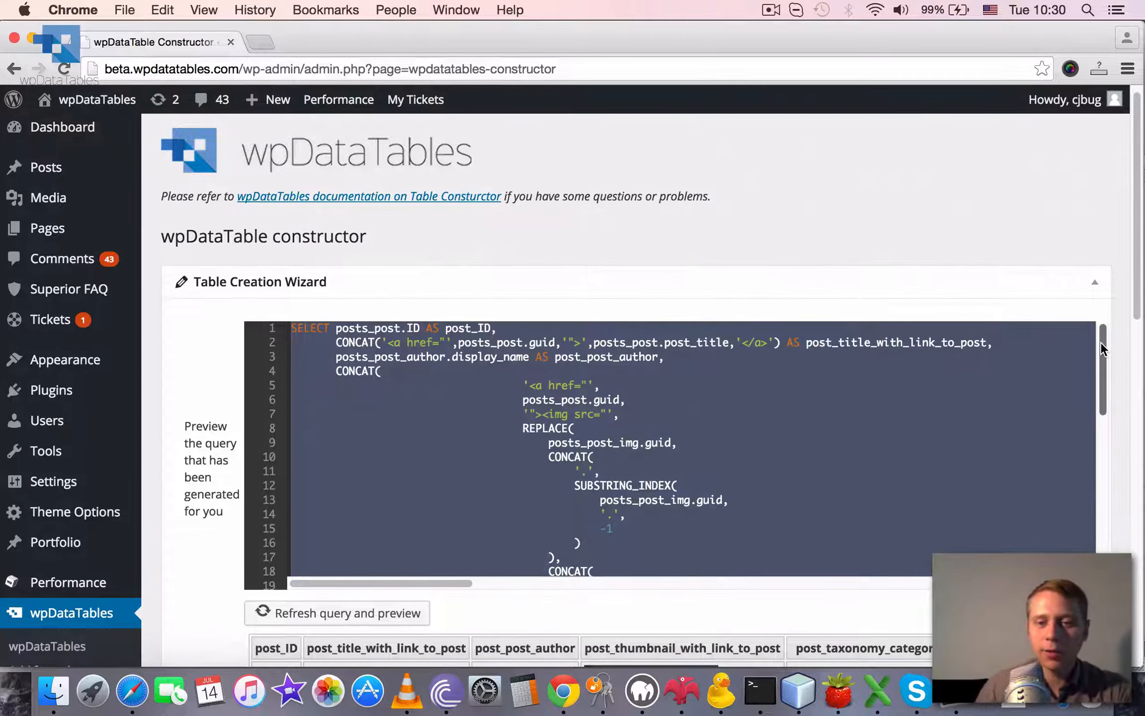
pyautogui.moveTo(1101, 342)
pyautogui.mouseDown()
pyautogui.moveTo(1110, 505)
pyautogui.moveTo(1084, 329)
pyautogui.mouseUp()
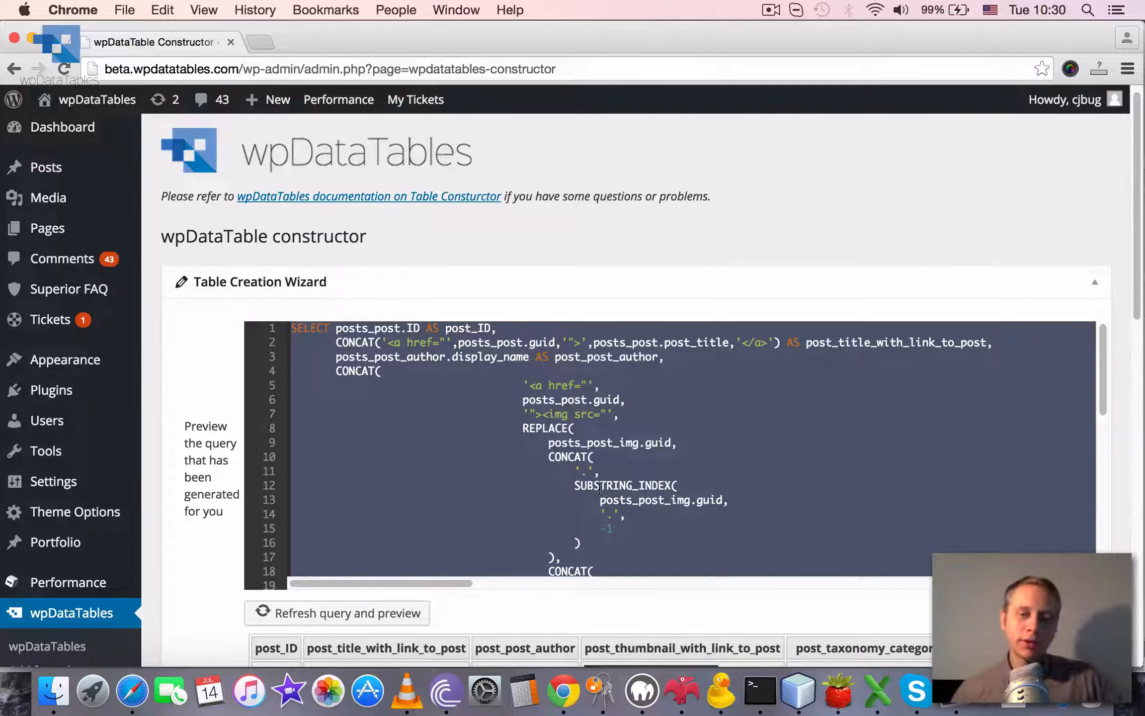
pyautogui.scroll(-3, 1140, 259)
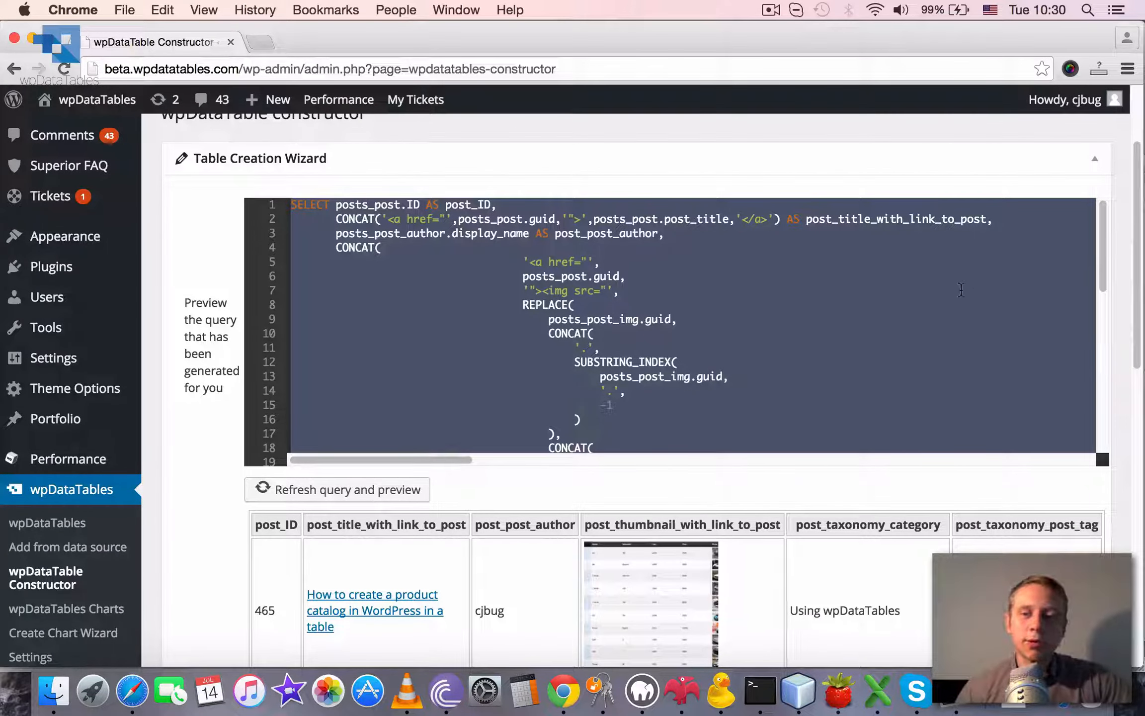
pyautogui.moveTo(1097, 217); pyautogui.dragTo(1084, 385)
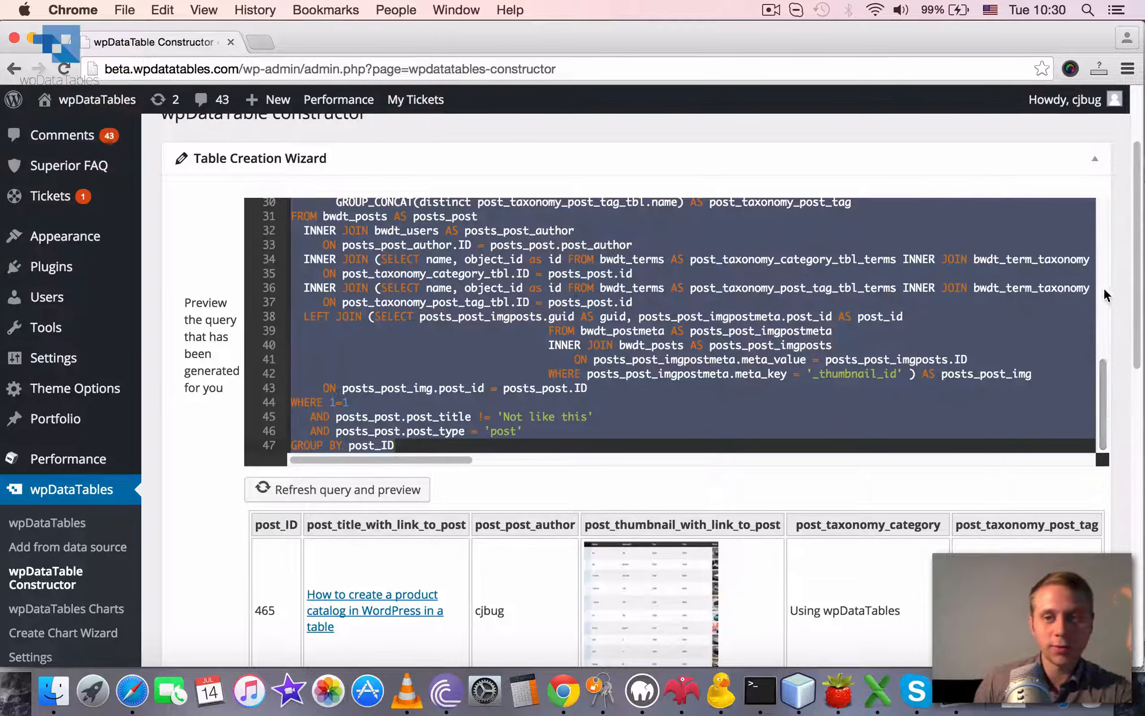
pyautogui.scroll(-1, 1106, 280)
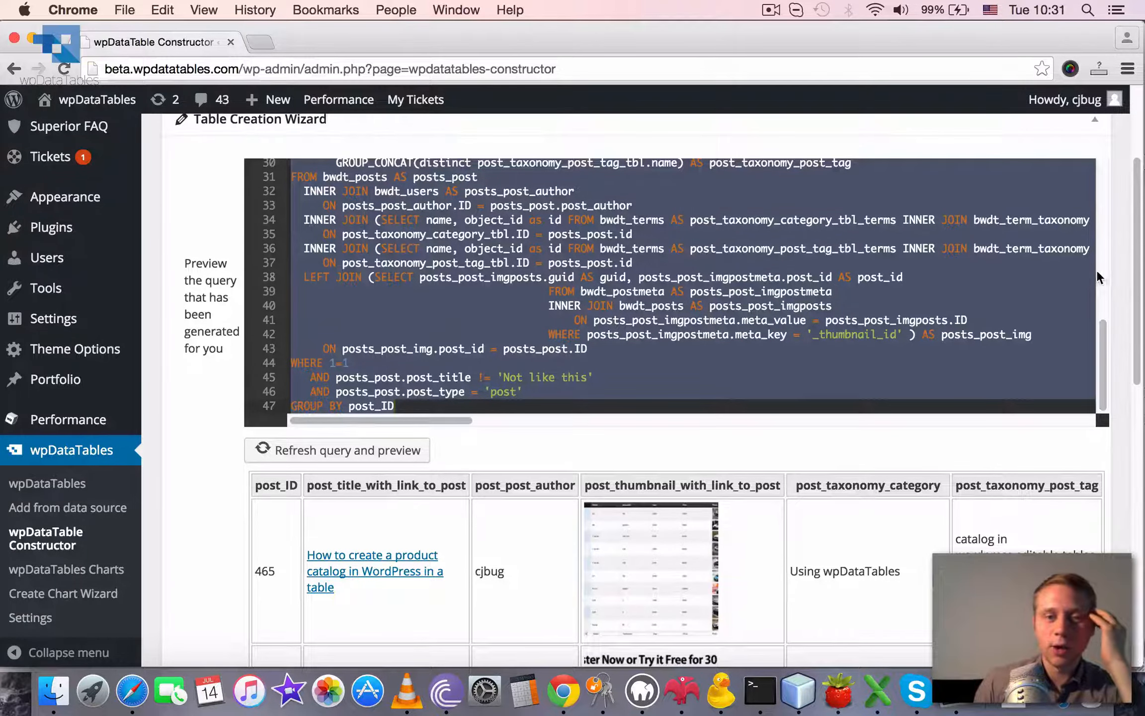
pyautogui.scroll(-3, 1103, 261)
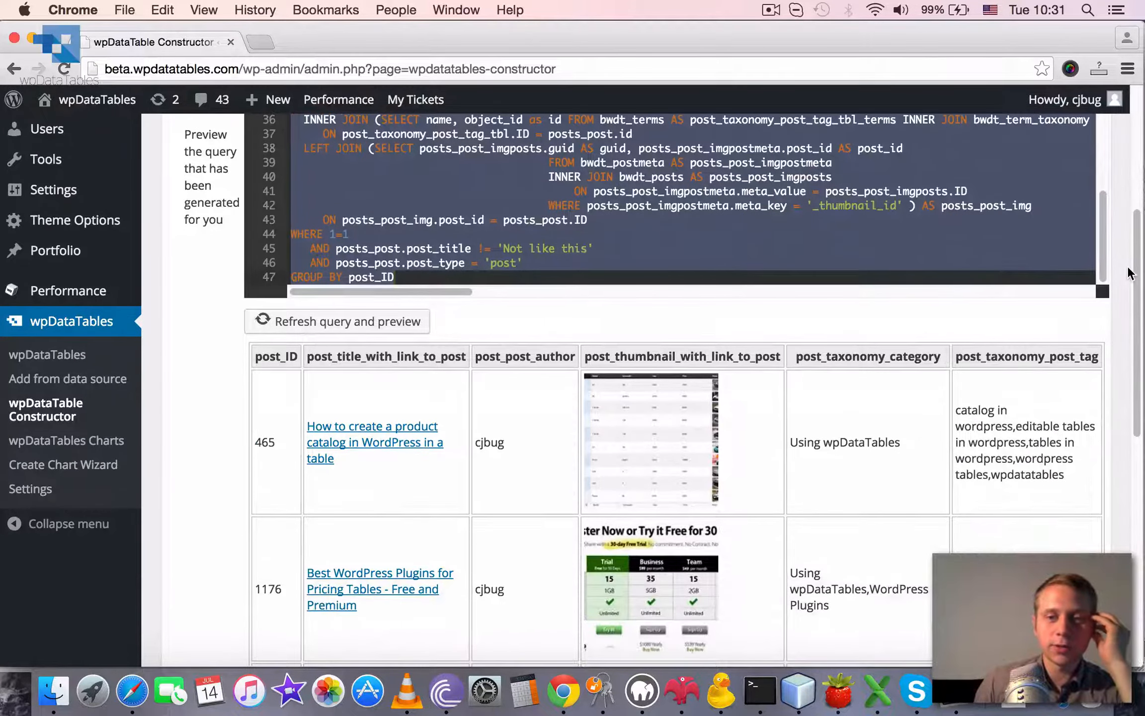
# Check the remaining preview rows and create the wpDataTable from the generated query
pyautogui.scroll(-9, 1126, 267)
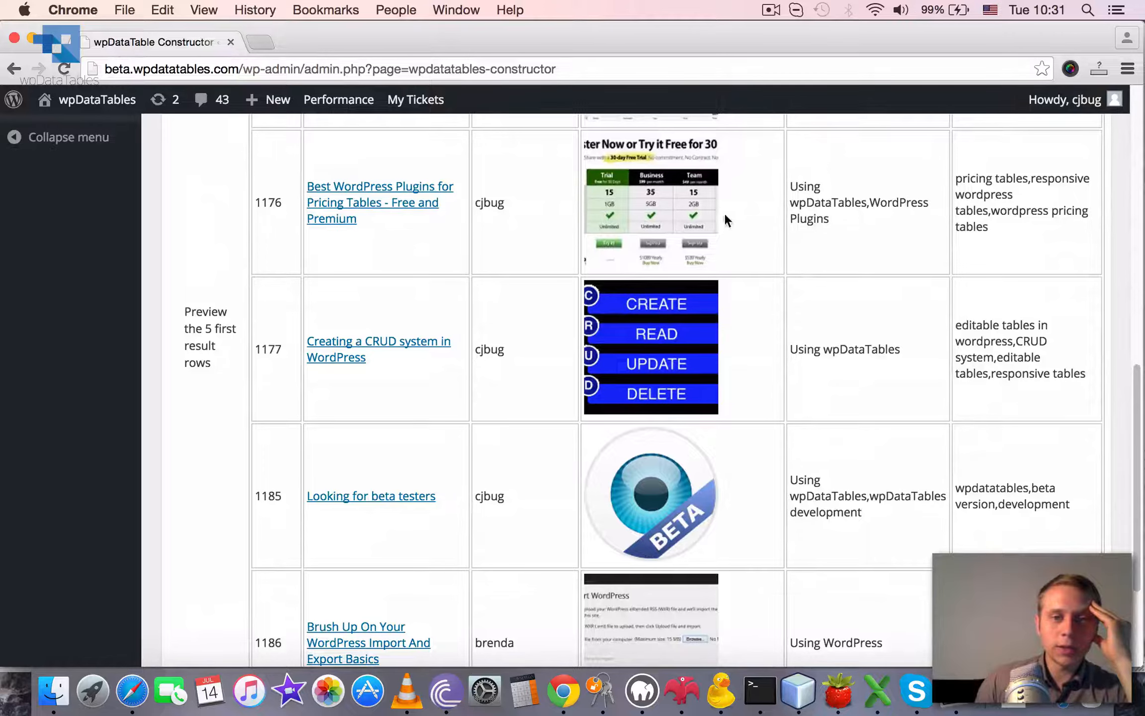
pyautogui.scroll(5, 724, 219)
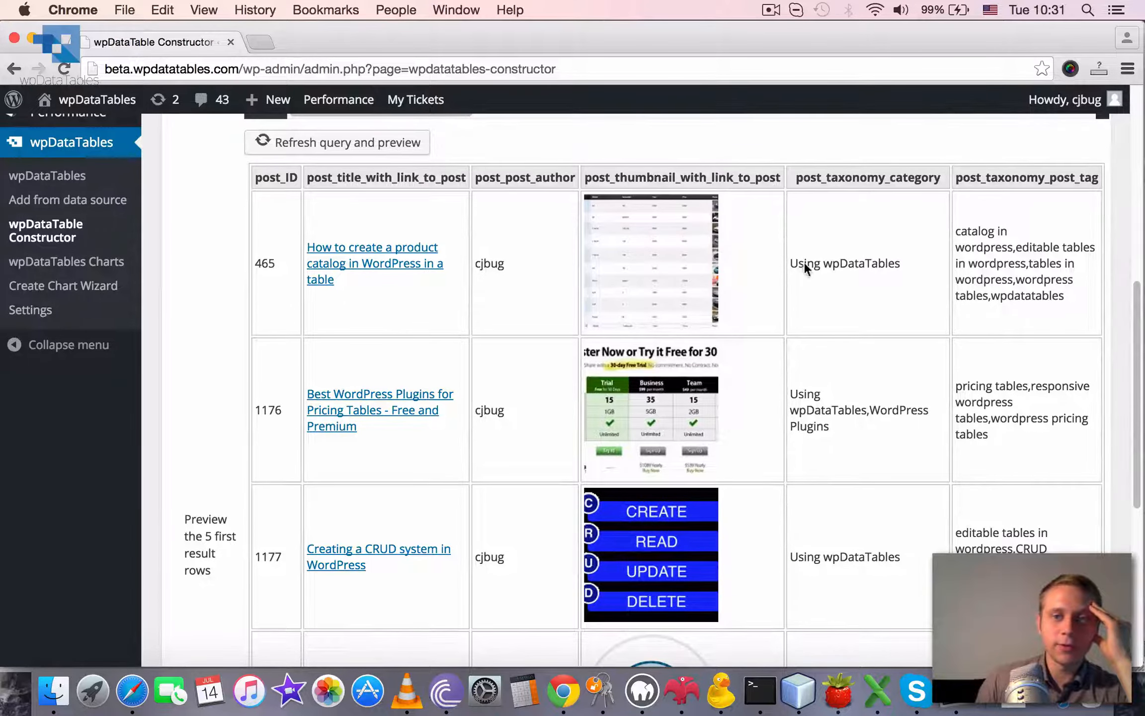
pyautogui.scroll(-5, 1125, 348)
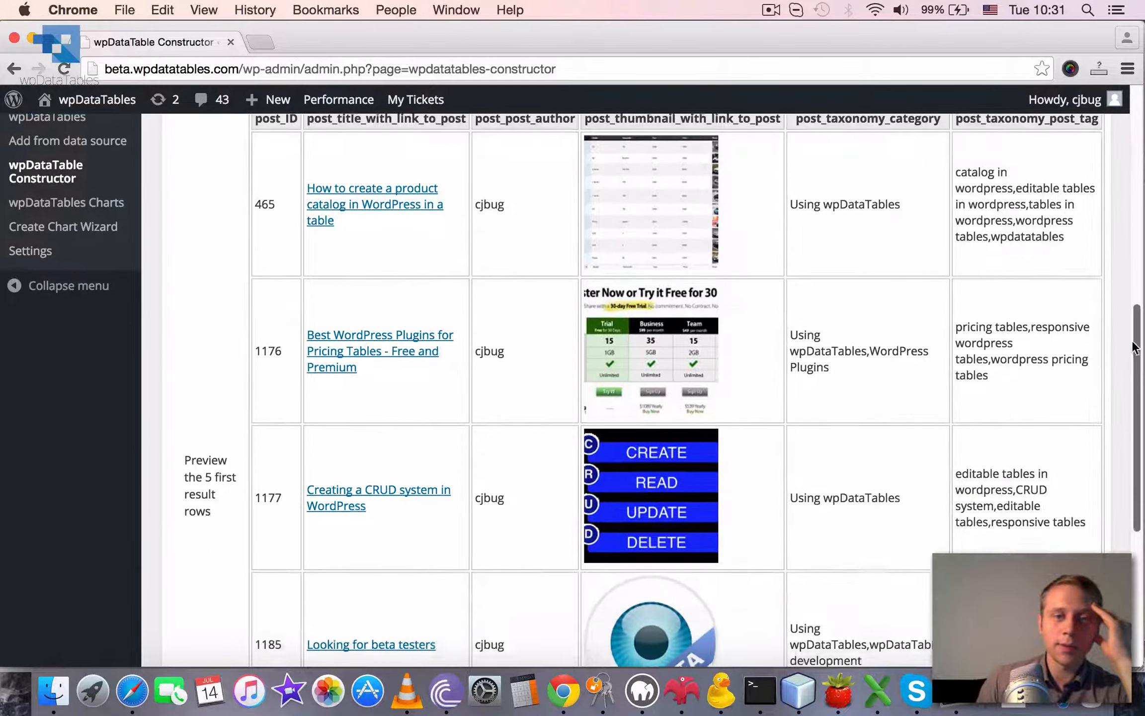
pyautogui.scroll(-3, 1112, 432)
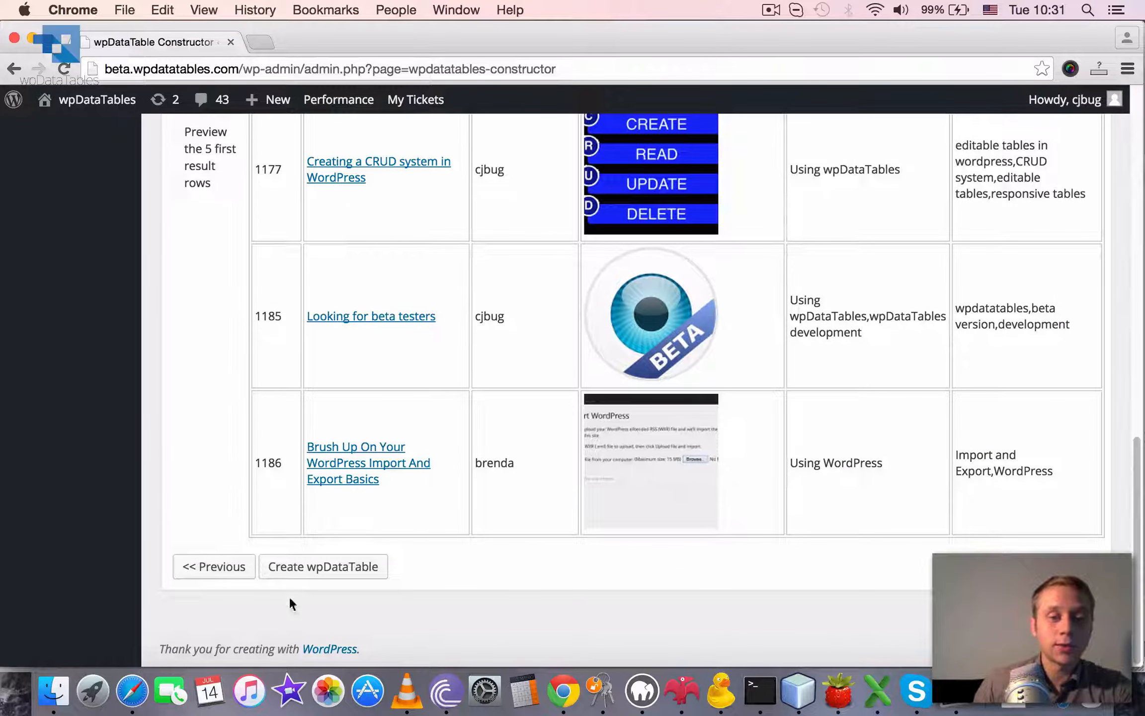
pyautogui.click(314, 568)
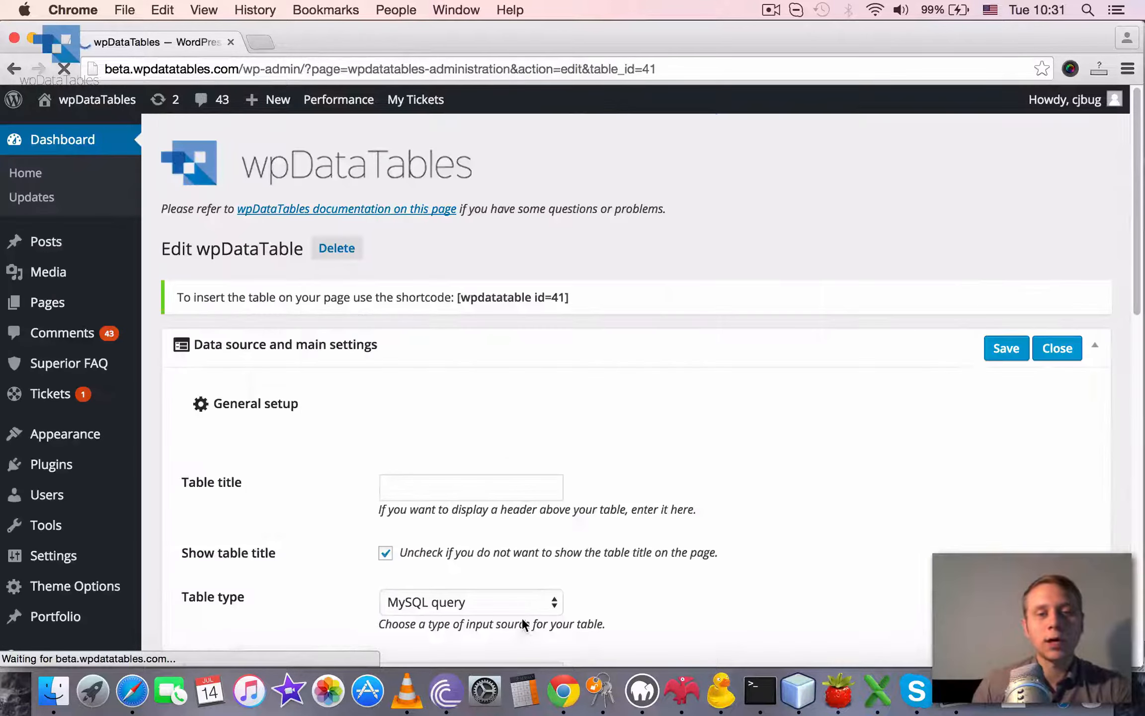
# Review the new table's general setup and read through its MySQL query
pyautogui.scroll(-2, 798, 470)
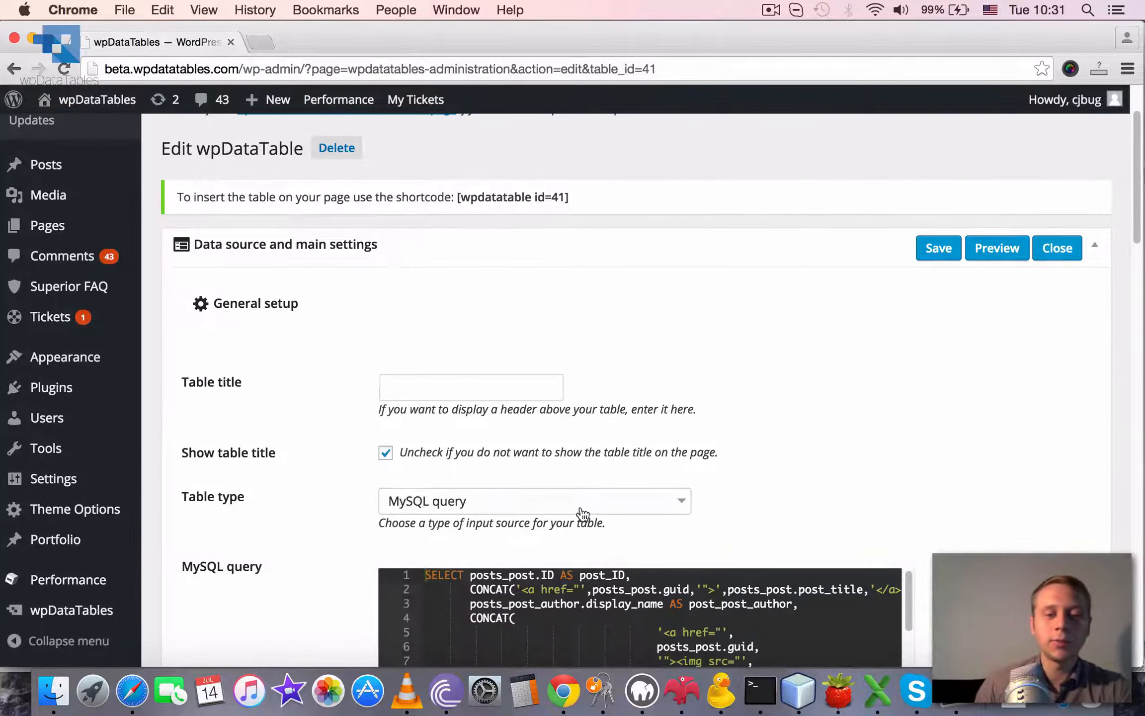
pyautogui.scroll(-1, 820, 487)
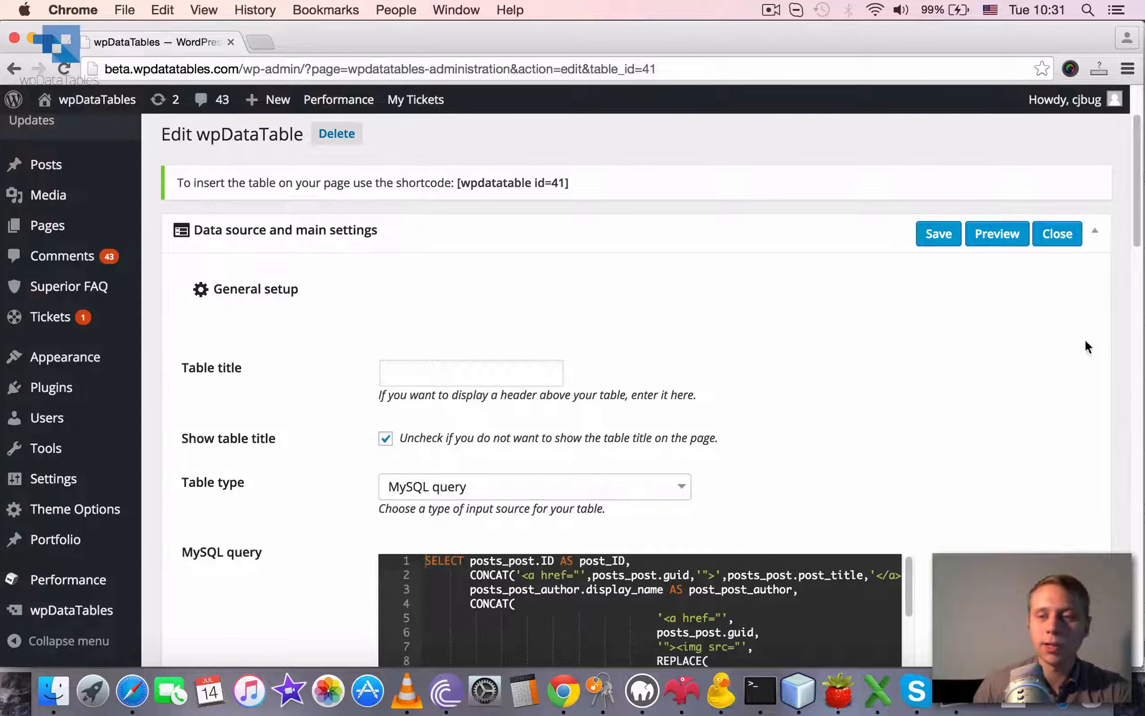
pyautogui.moveTo(1139, 215); pyautogui.dragTo(1140, 285)
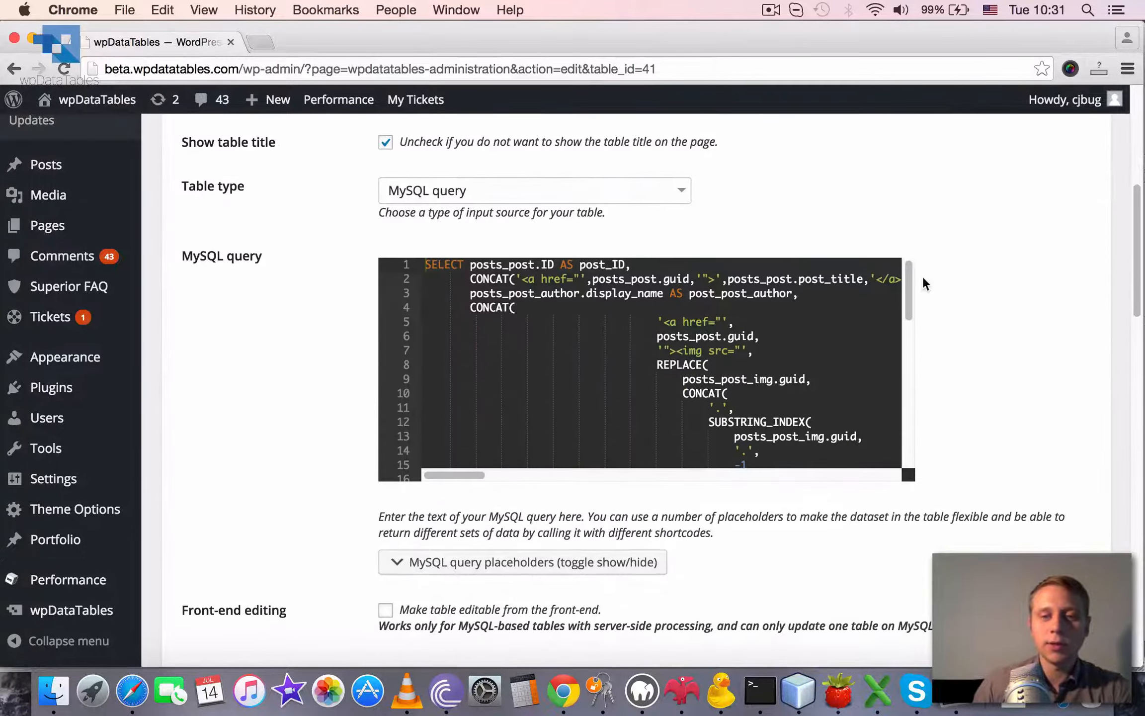
pyautogui.moveTo(909, 276); pyautogui.dragTo(909, 410)
pyautogui.moveTo(1137, 243); pyautogui.dragTo(1137, 209)
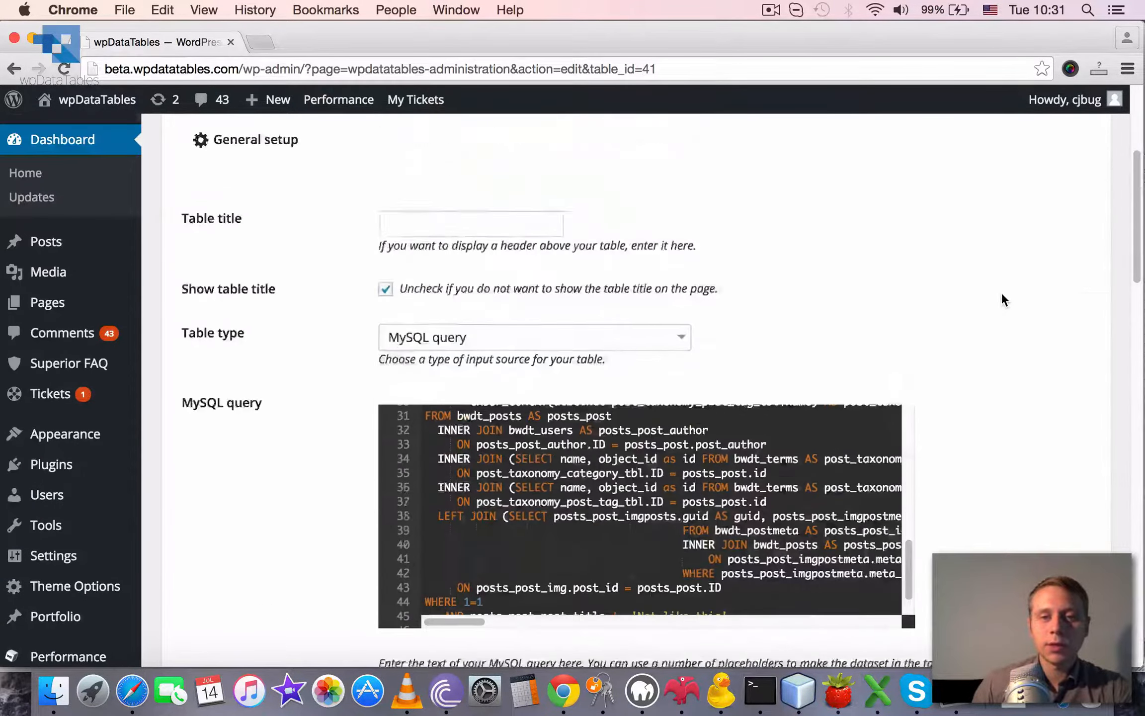
# Set the table title to "WPDB Query Generator Demo"
pyautogui.scroll(4, 1001, 292)
pyautogui.scroll(-3, 1062, 310)
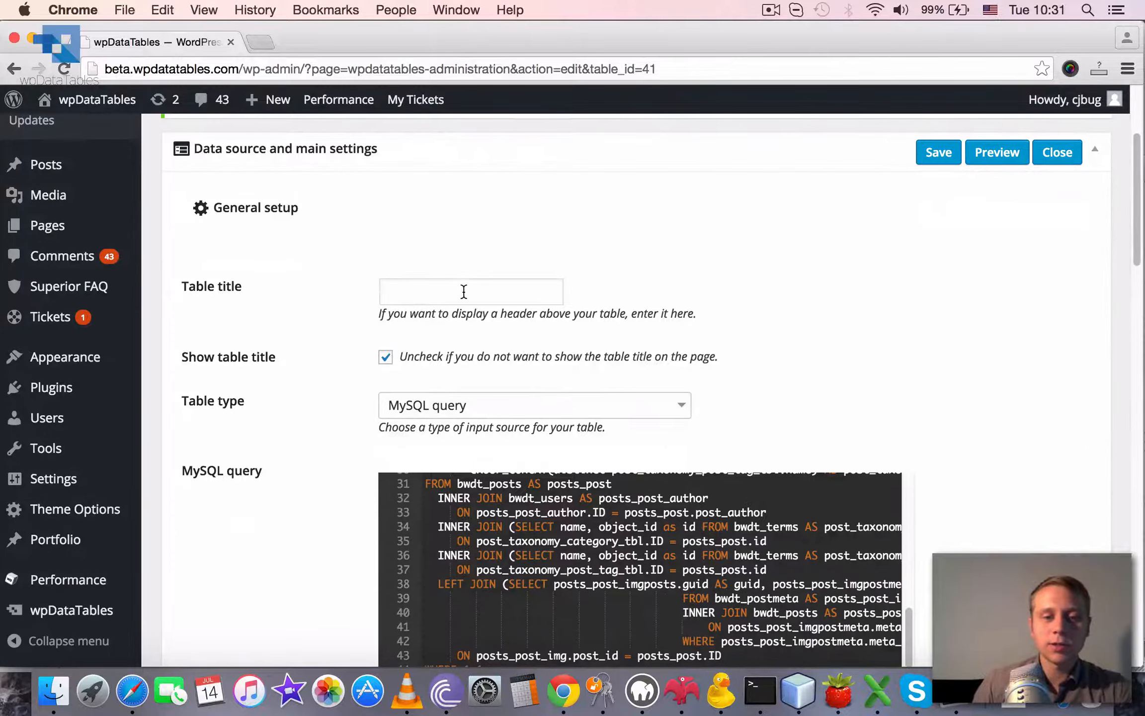
pyautogui.click(464, 291)
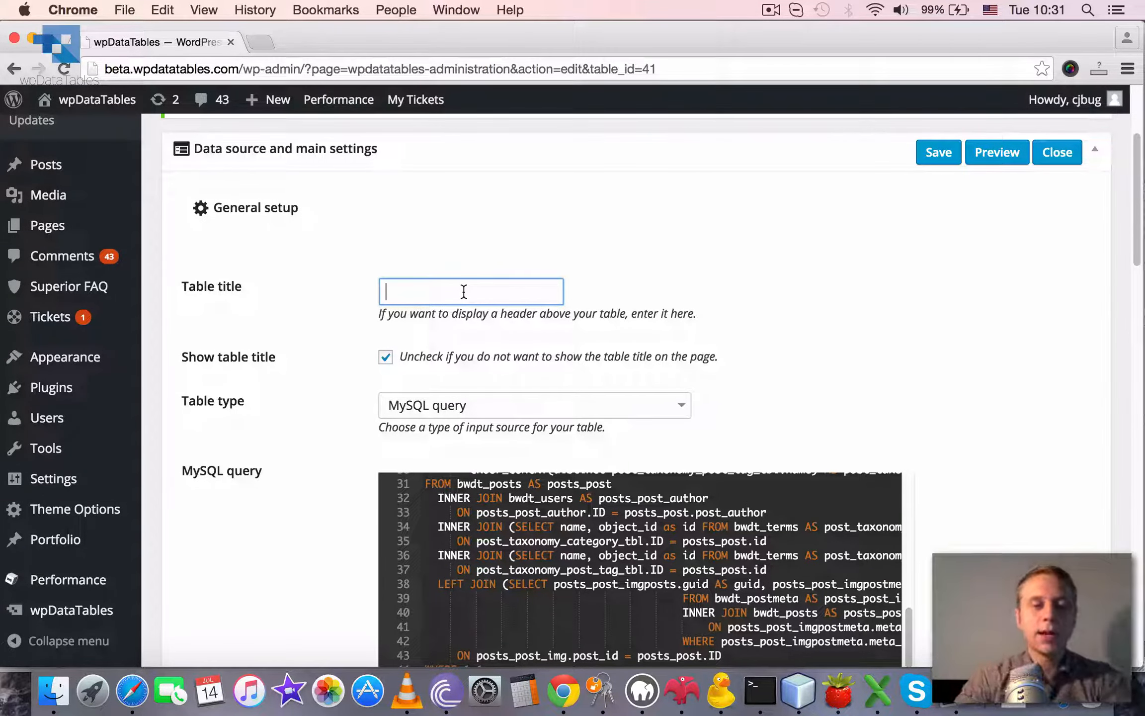
pyautogui.write('W')
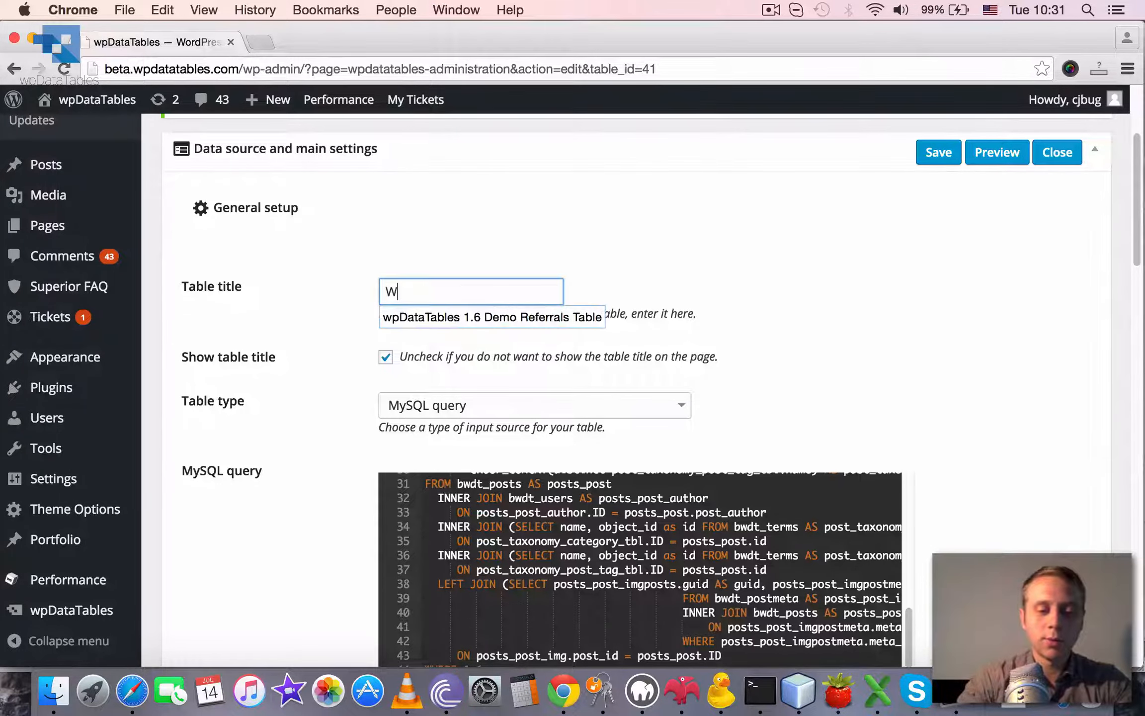
pyautogui.write('PDB ')
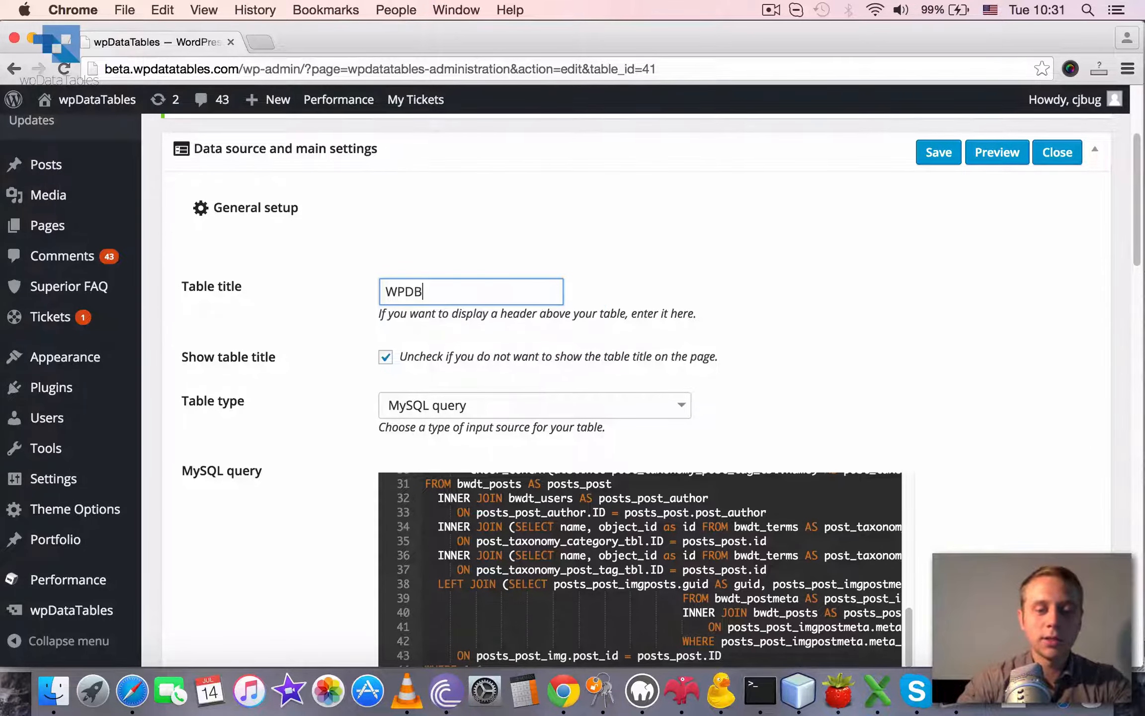
pyautogui.write('Query Generateor')
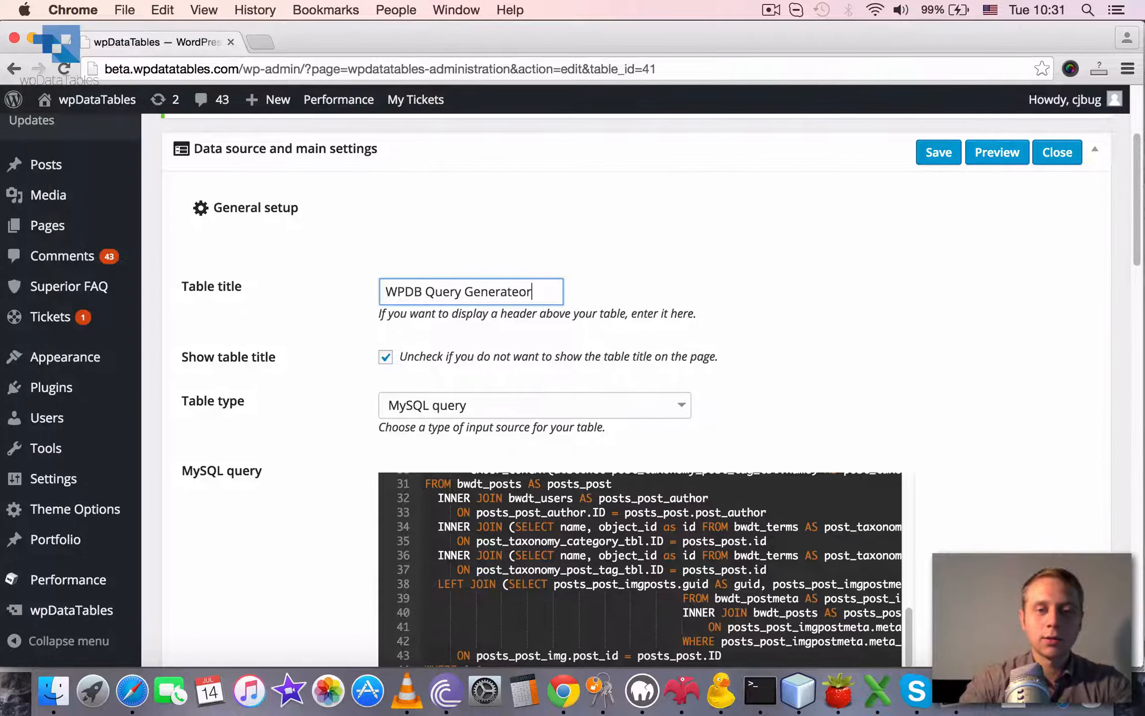
pyautogui.press('BackSpace')
pyautogui.press('BackSpace')
pyautogui.press('BackSpace')
pyautogui.write('or Demo')
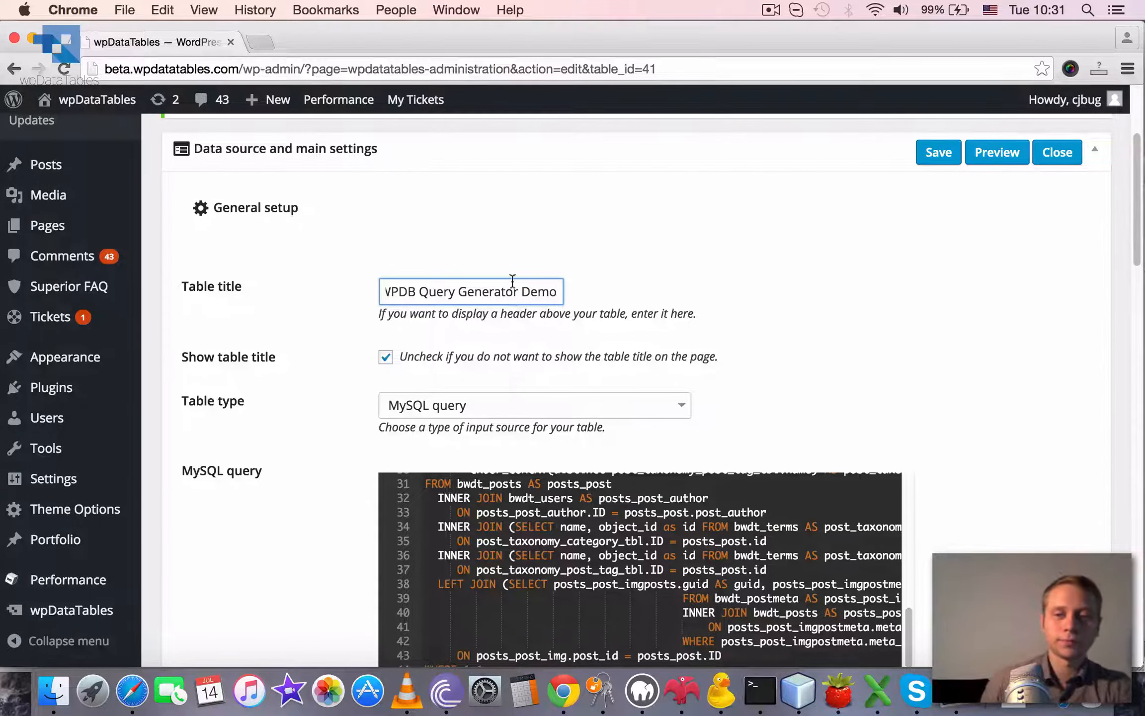
# Make the post_ID column not visible in the optional column setup
pyautogui.scroll(-1, 1136, 209)
pyautogui.scroll(-20, 1137, 209)
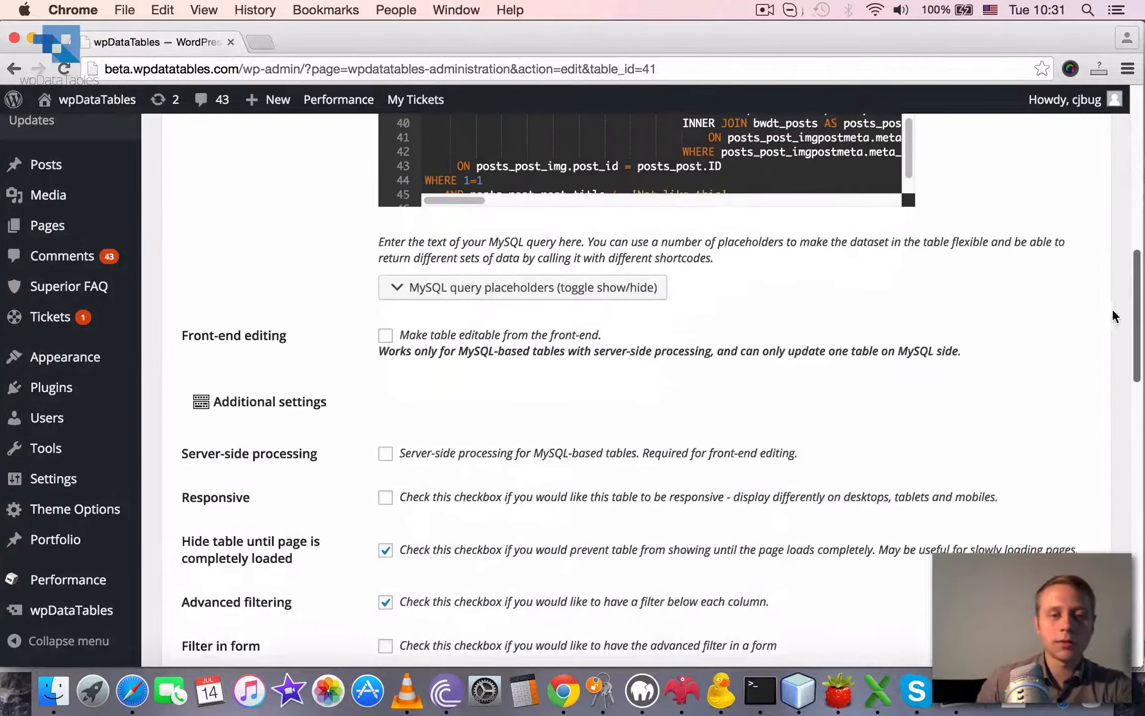
pyautogui.scroll(-15, 1107, 413)
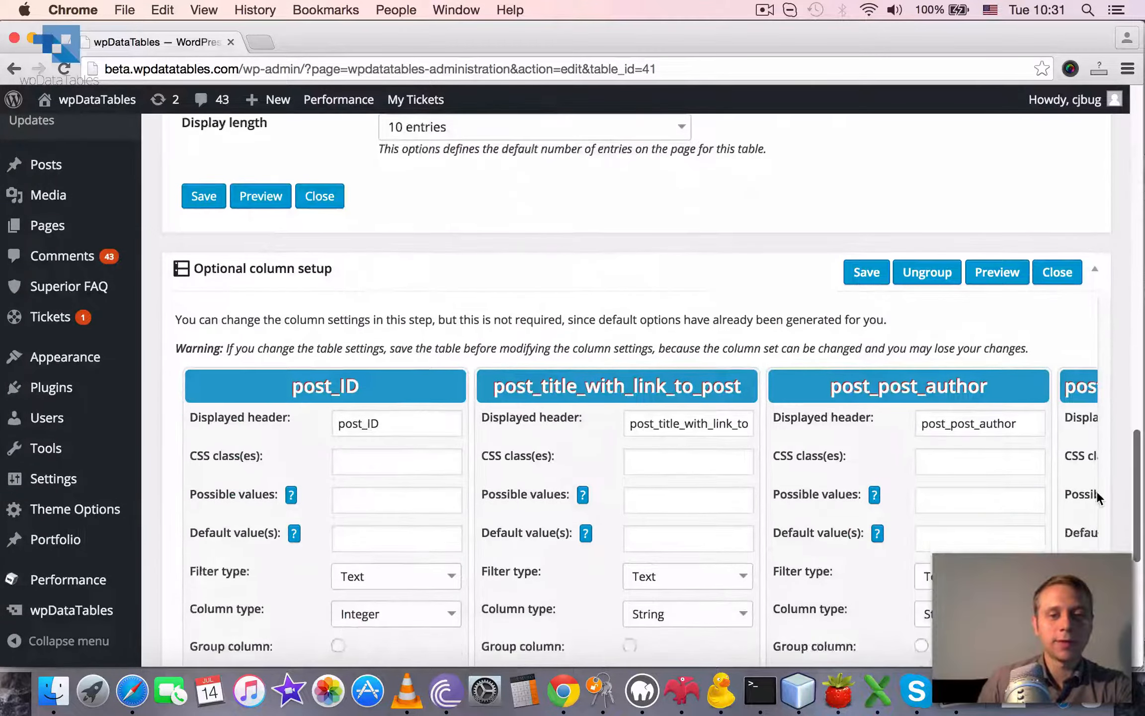
pyautogui.scroll(-5, 1094, 540)
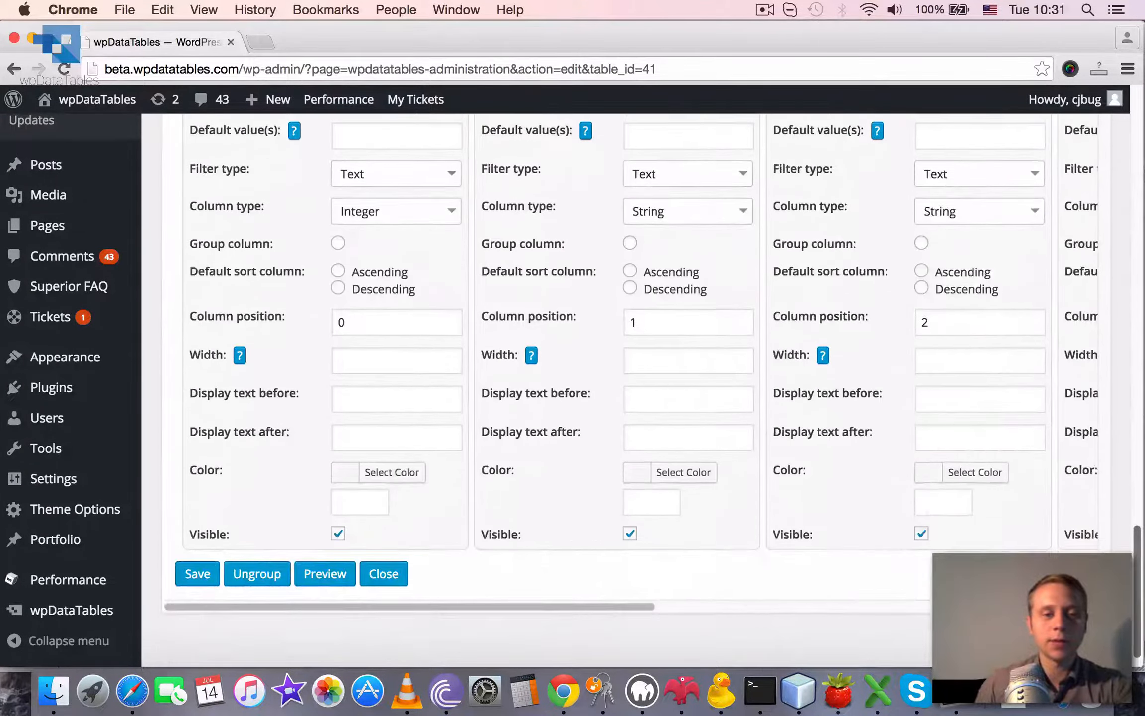
pyautogui.hscroll(6, 475, 592)
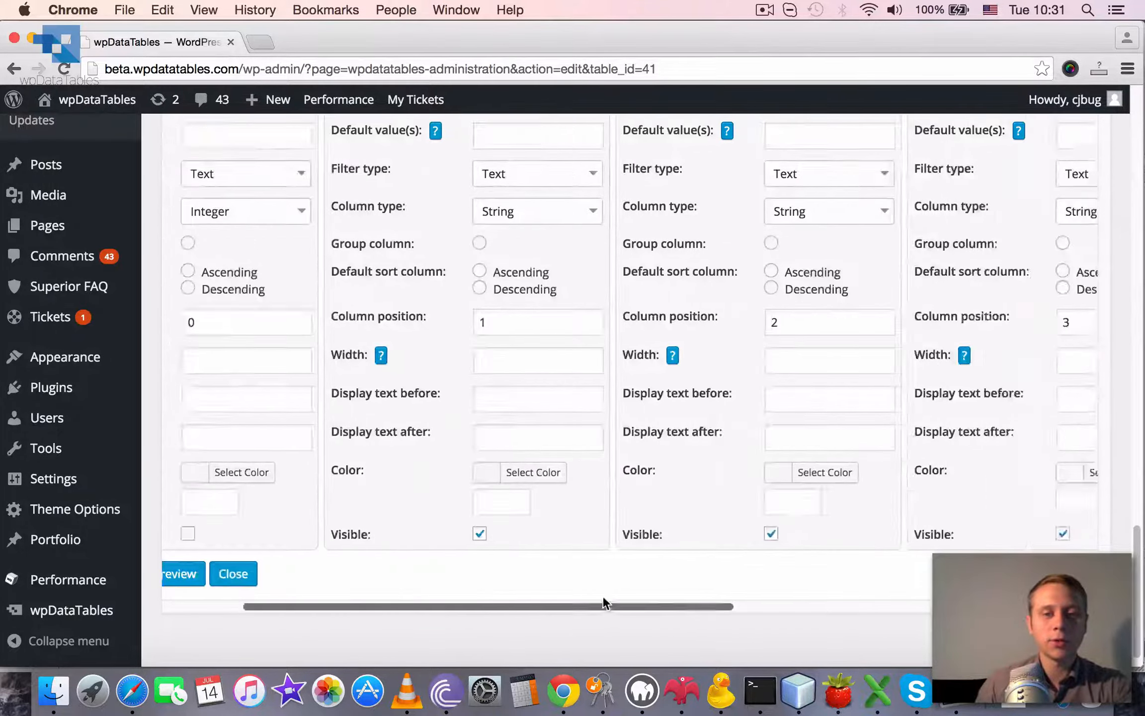
pyautogui.hscroll(-5, 332, 447)
# Change the displayed header of the post_post_author column to "Author"
pyautogui.scroll(18, 365, 435)
pyautogui.scroll(-10, 367, 434)
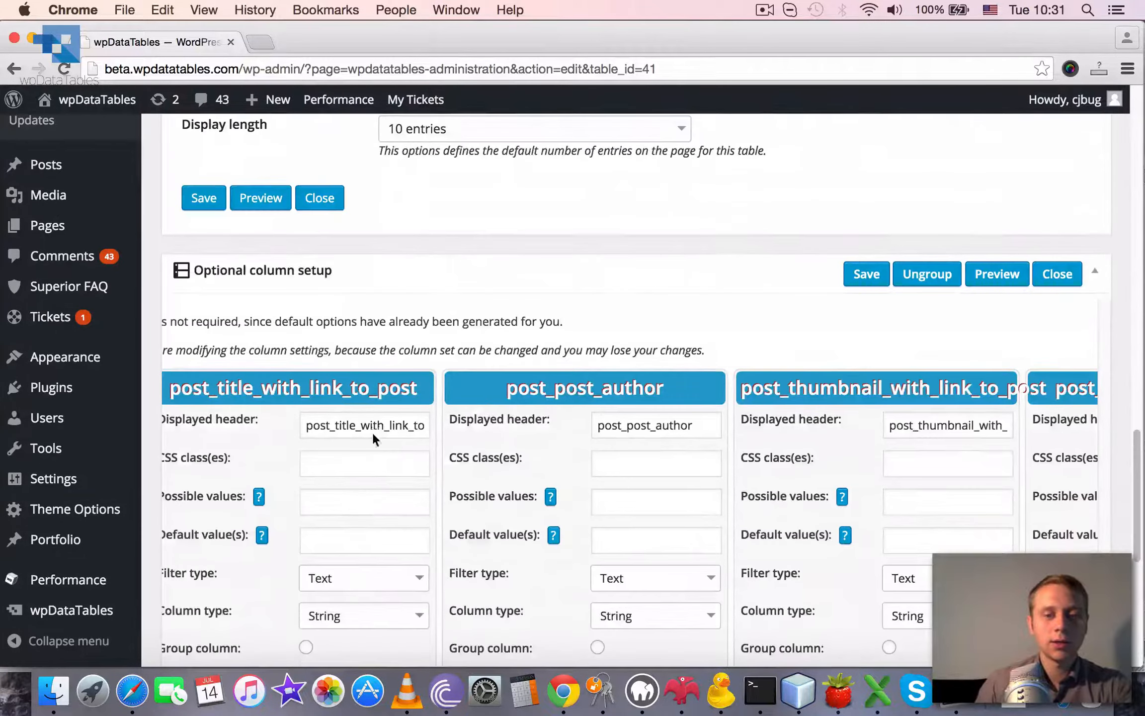
pyautogui.click(652, 424)
pyautogui.press('super+a')
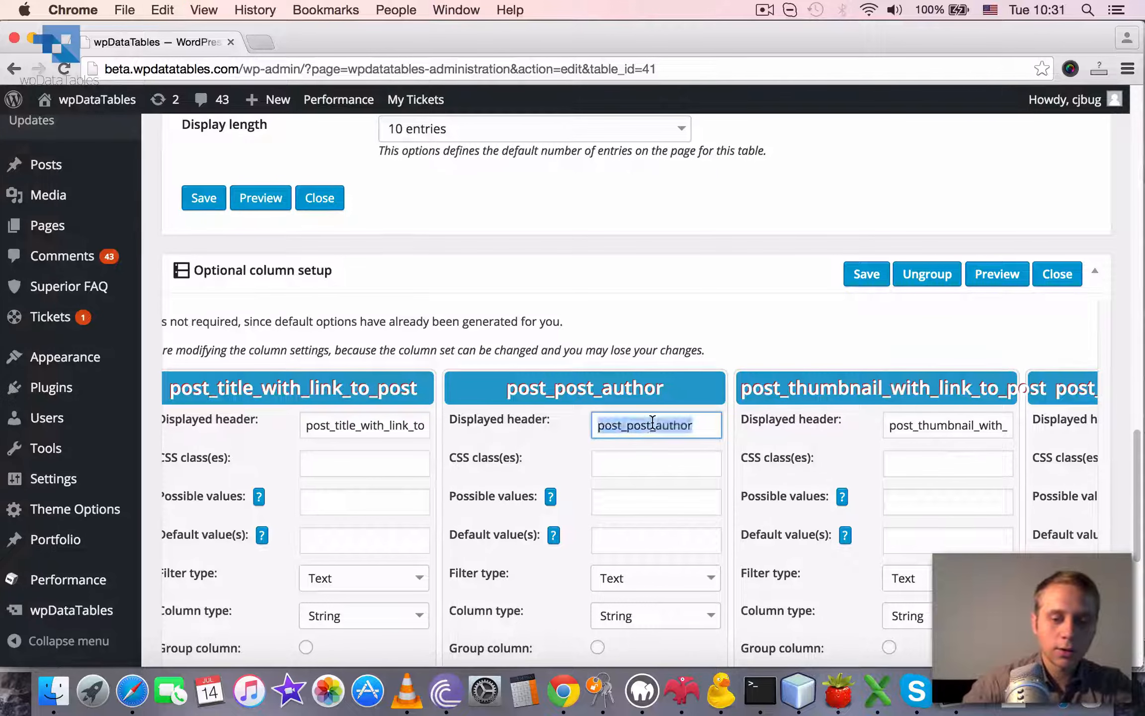
pyautogui.write('Author')
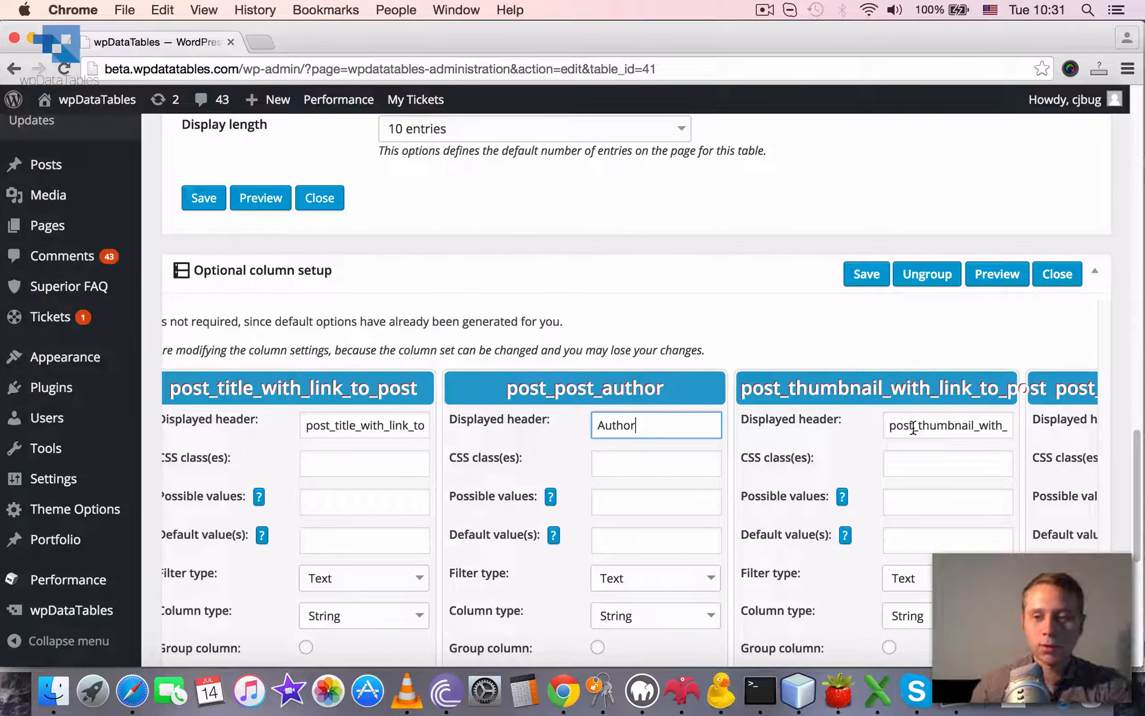
# Change the displayed header of the post_thumbnail_with_link_to_post column to "Thumb"
pyautogui.click(939, 425)
pyautogui.press('super+a')
pyautogui.write('Thumb')
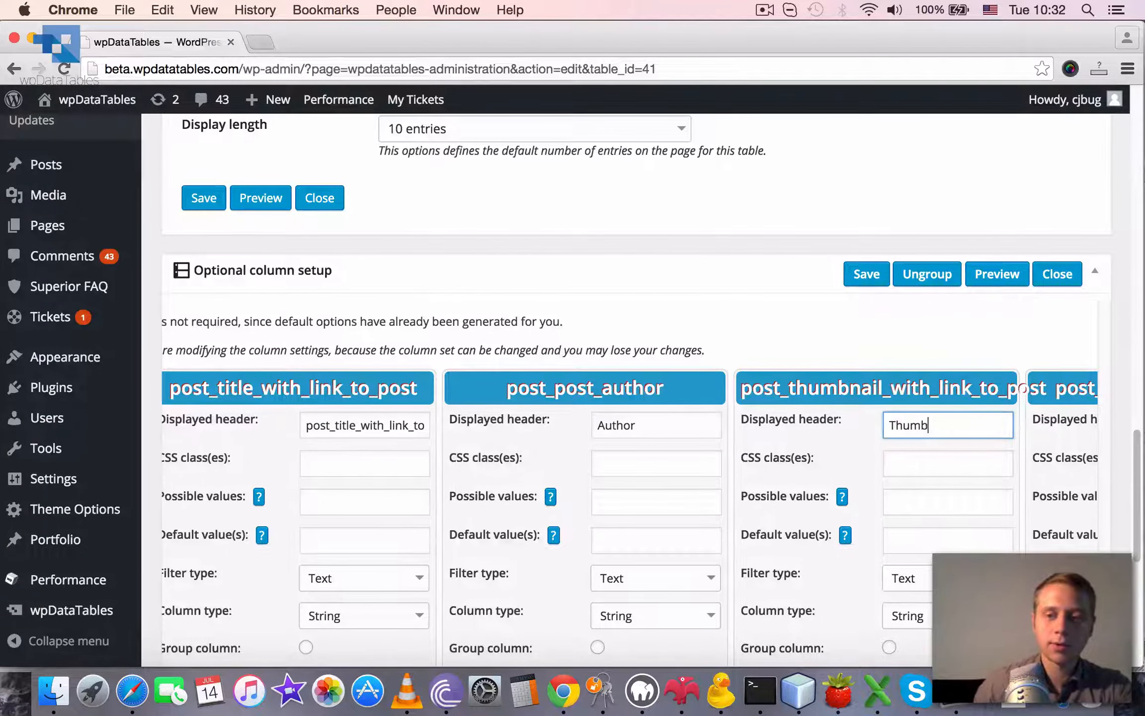
pyautogui.scroll(-5, 907, 409)
pyautogui.scroll(-4, 578, 626)
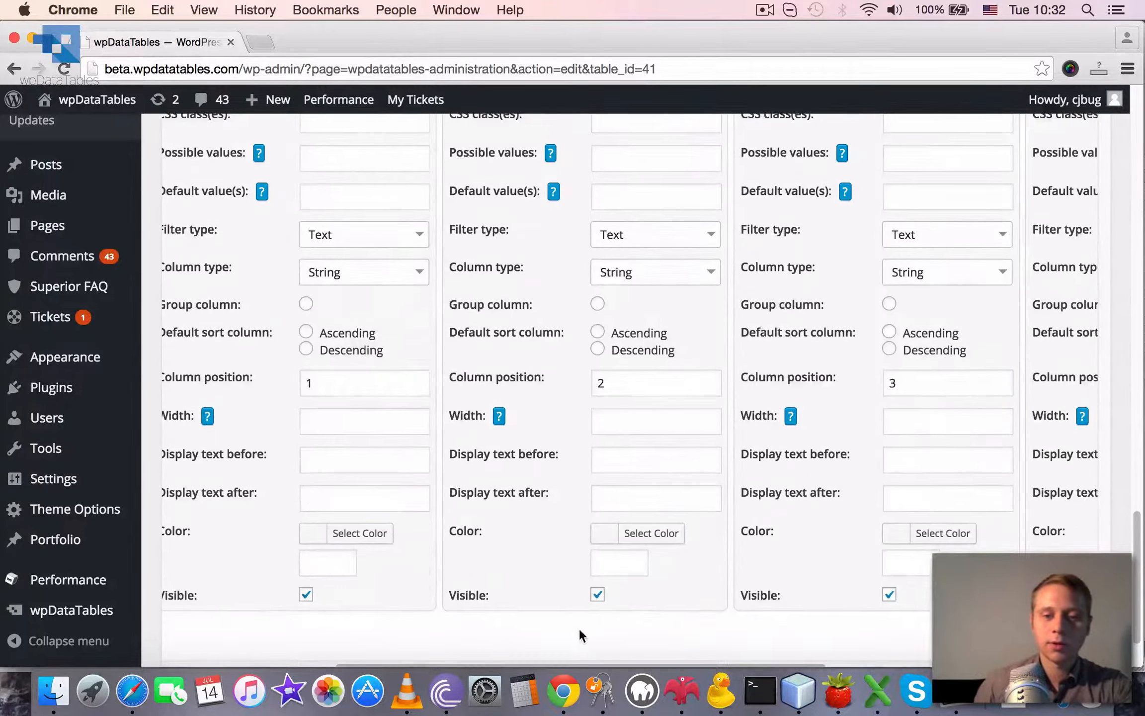
# Change the displayed header of the post_taxonomy_category column to "Categories"
pyautogui.moveTo(537, 581); pyautogui.dragTo(753, 523)
pyautogui.scroll(7, 754, 522)
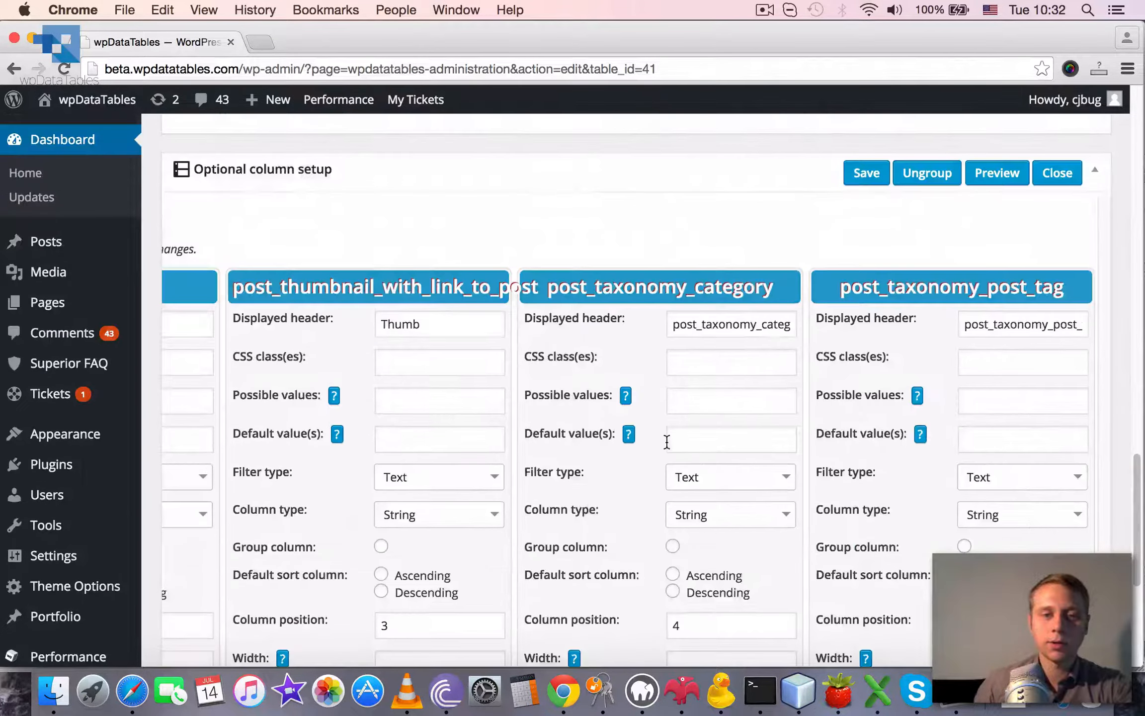
pyautogui.click(748, 328)
pyautogui.press('super+a')
pyautogui.write('C')
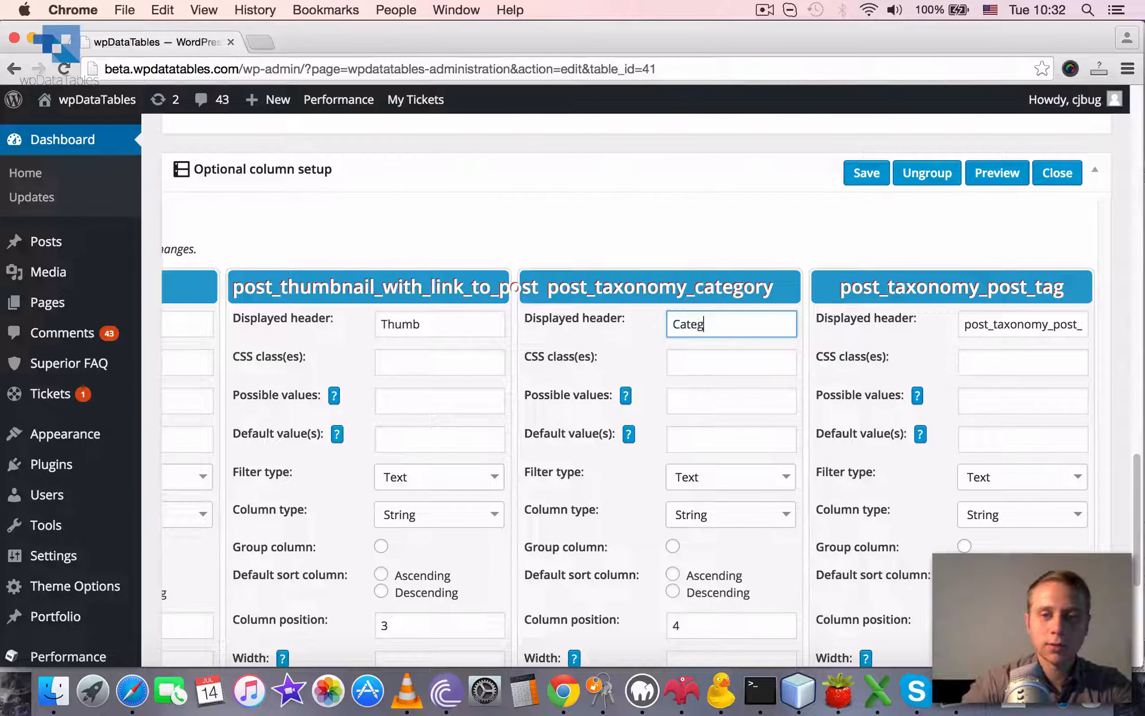
# Change the displayed header of the post_taxonomy_post_tag column to "Tags" and save the table
pyautogui.click(1013, 313)
pyautogui.press('super+a')
pyautogui.write('T')
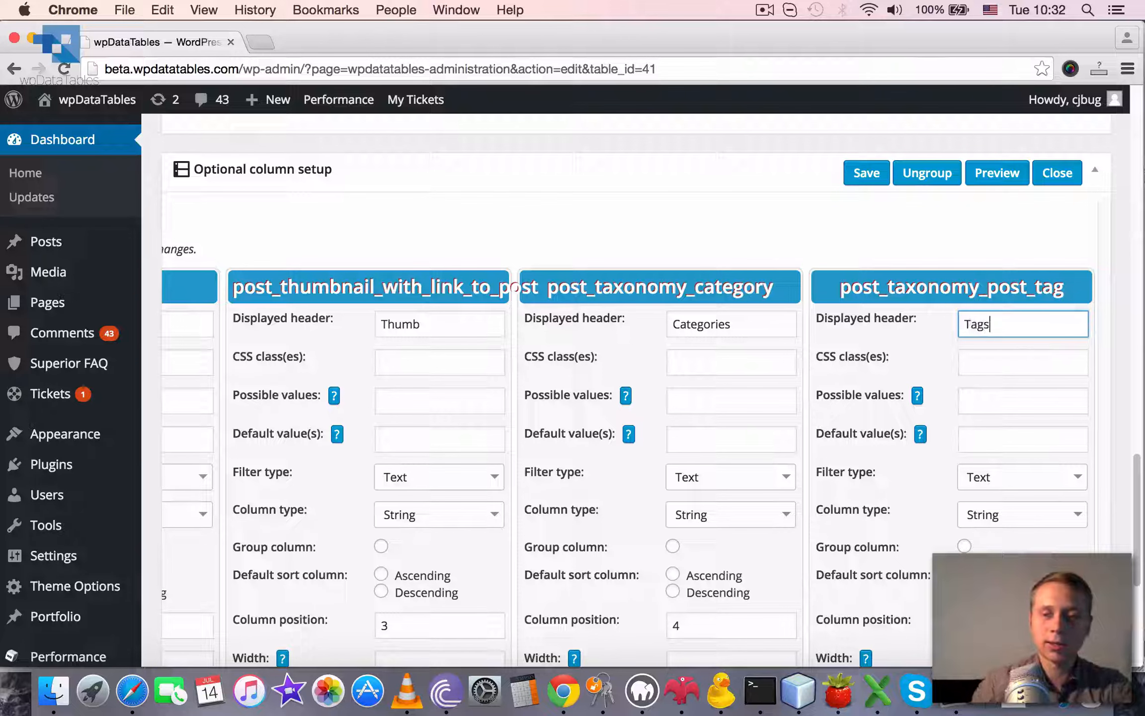
pyautogui.click(865, 174)
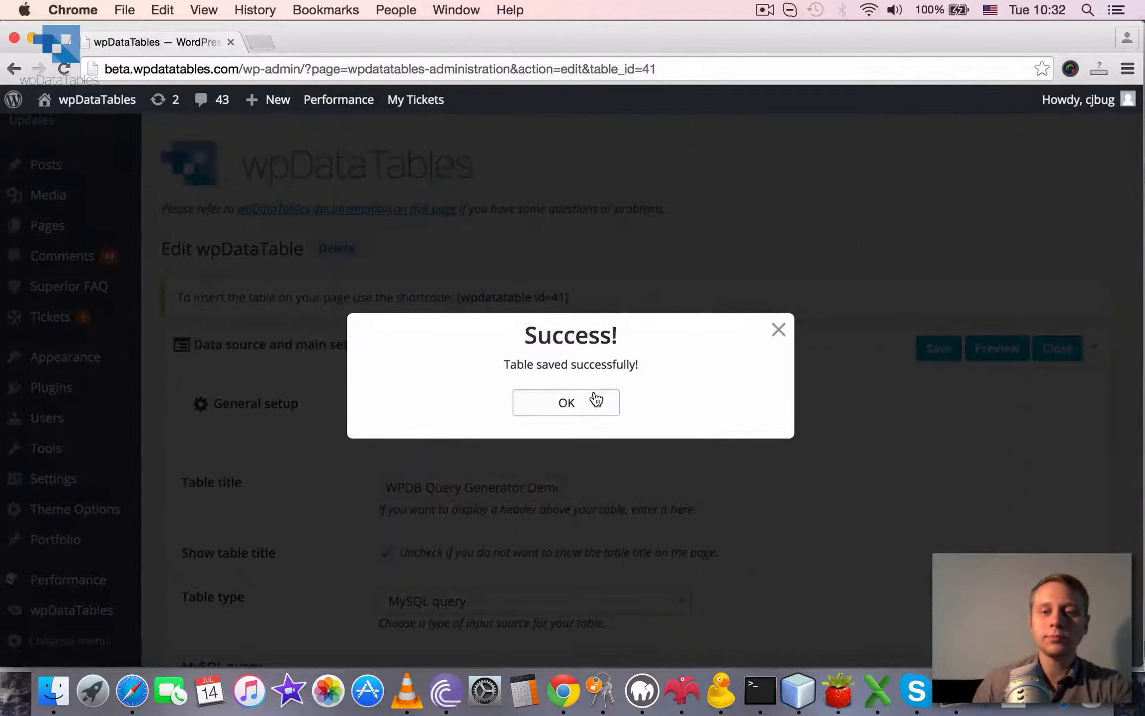
pyautogui.click(596, 400)
# Create a new WordPress page titled "WPDB query generator"
pyautogui.scroll(-3, 595, 400)
pyautogui.moveTo(74, 225)
pyautogui.click(184, 252)
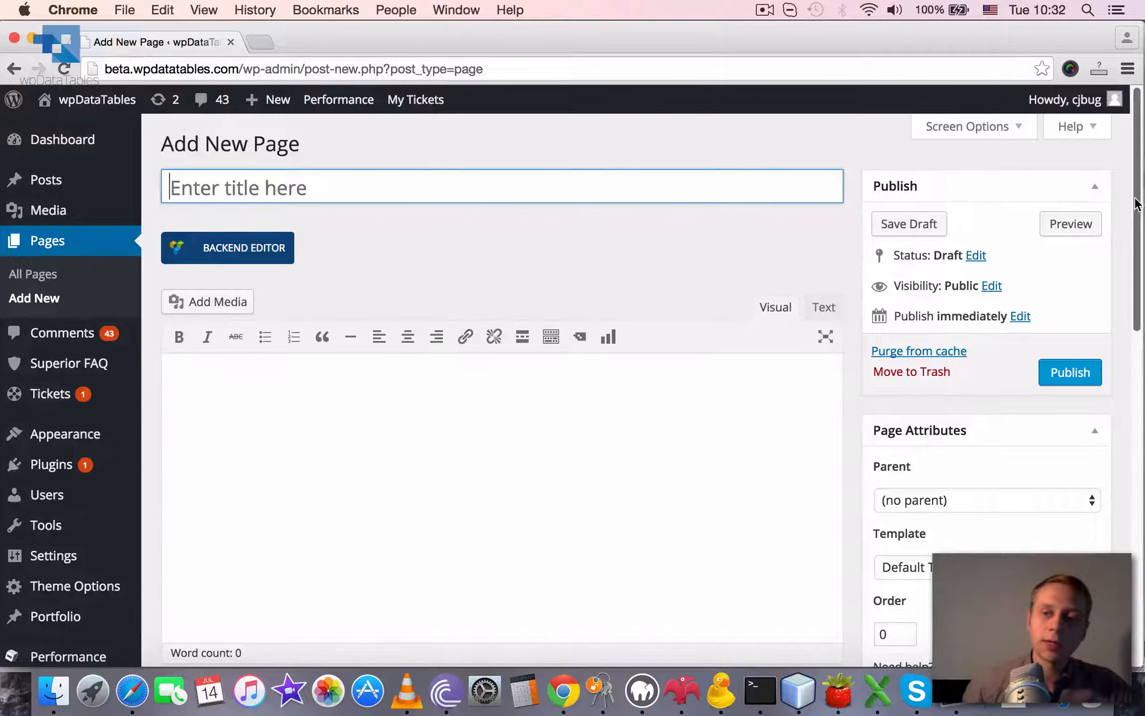
pyautogui.moveTo(1137, 204); pyautogui.dragTo(1138, 227)
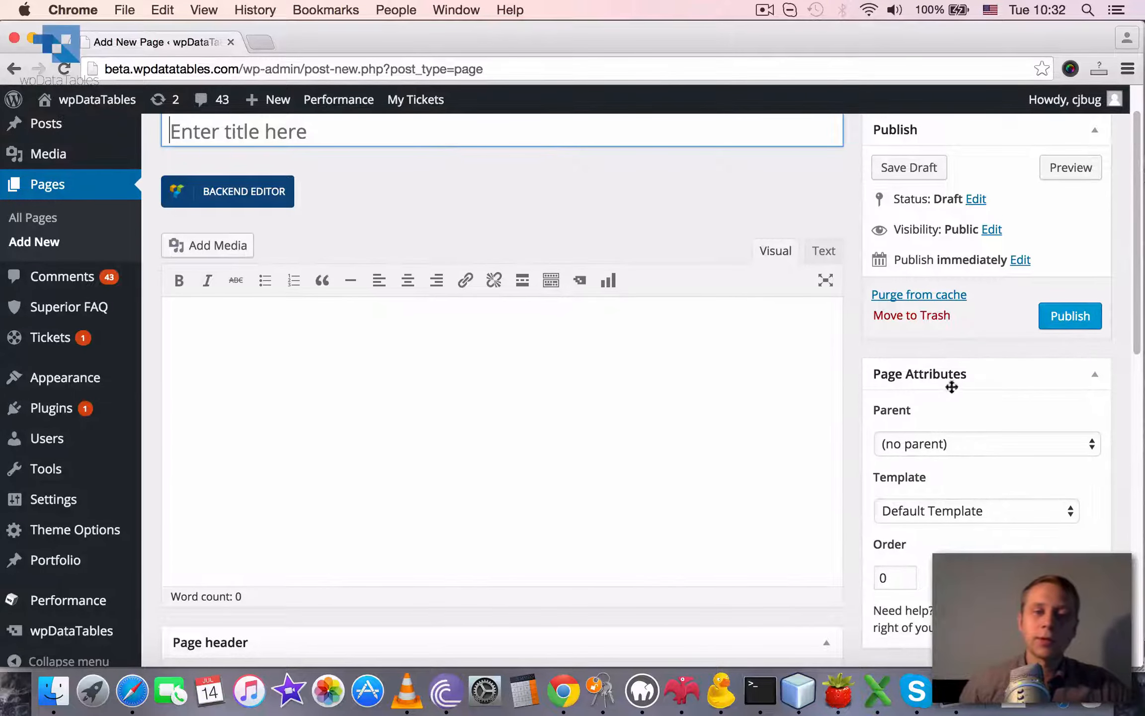
pyautogui.scroll(1, 612, 293)
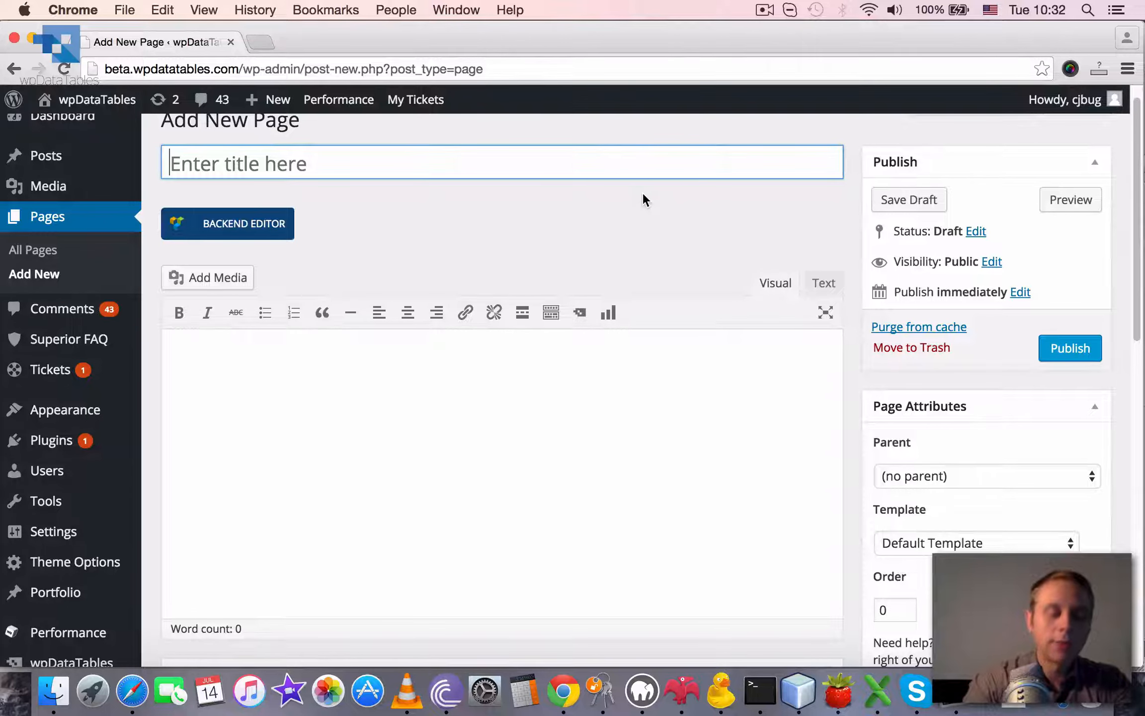
pyautogui.write('WPD')
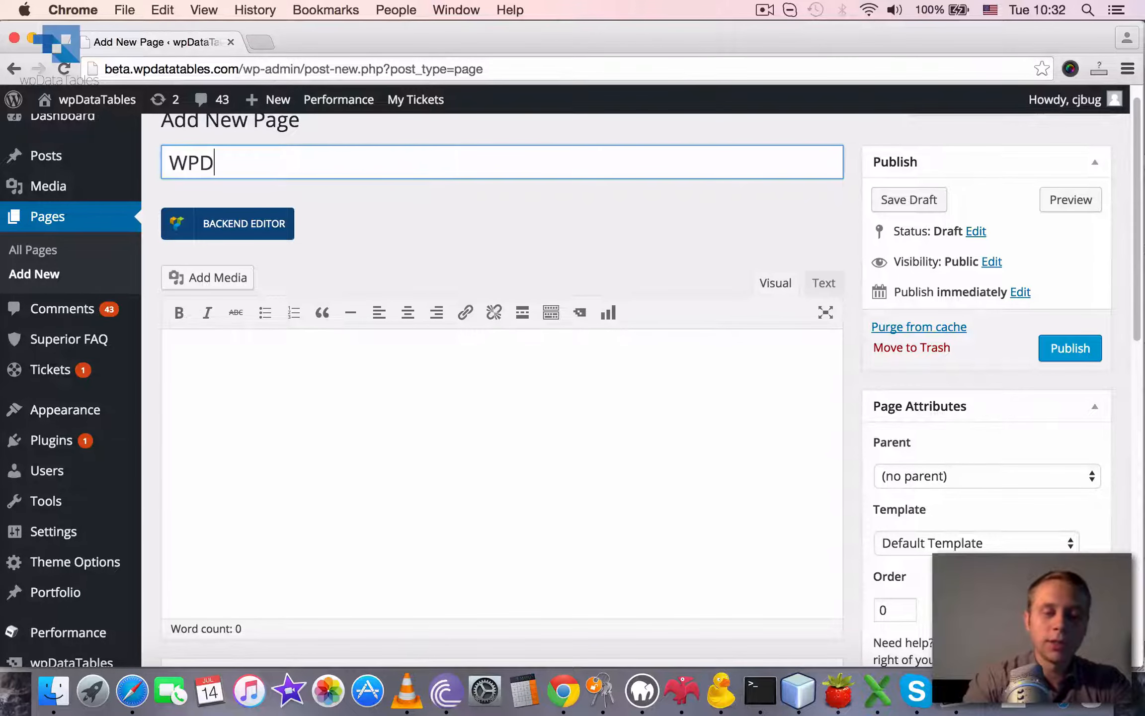
pyautogui.write('B query ')
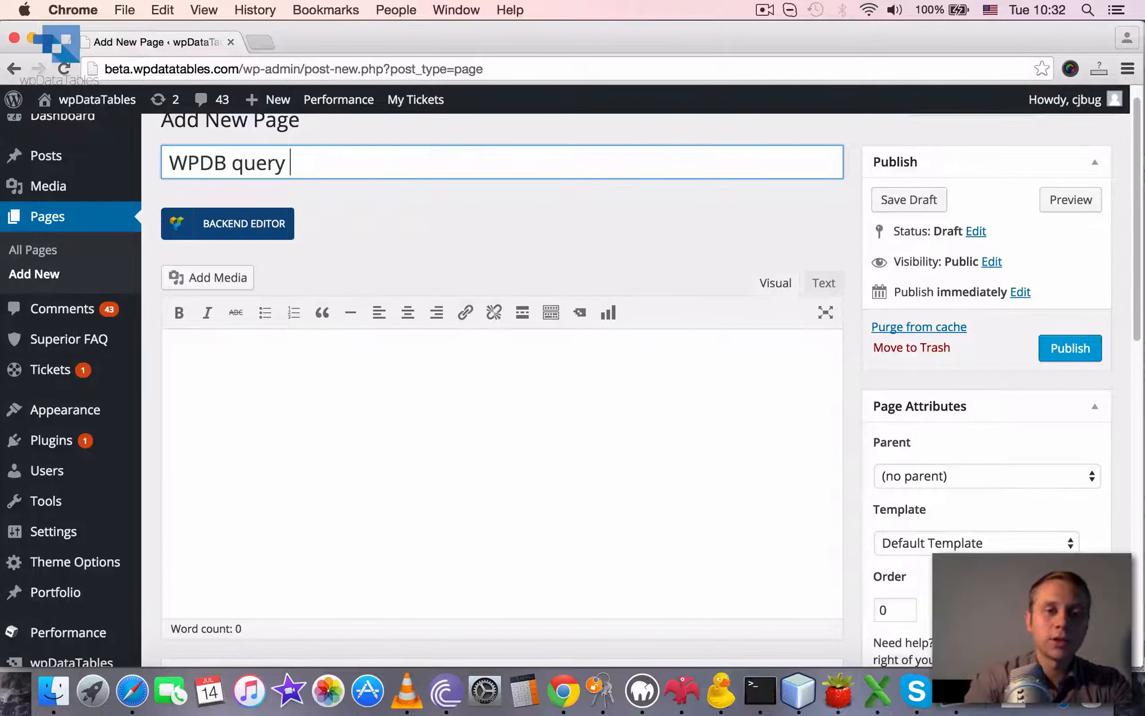
pyautogui.write('generator')
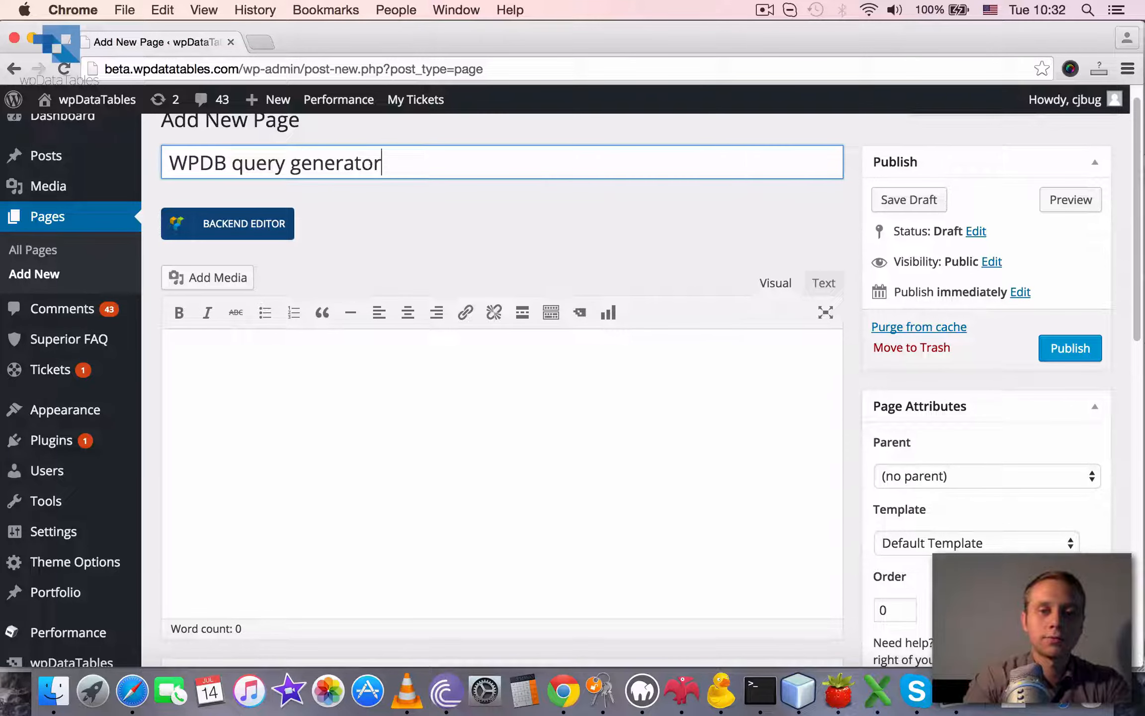
# Insert the wpDataTable with ID 41 into the body of the page
pyautogui.click(507, 367)
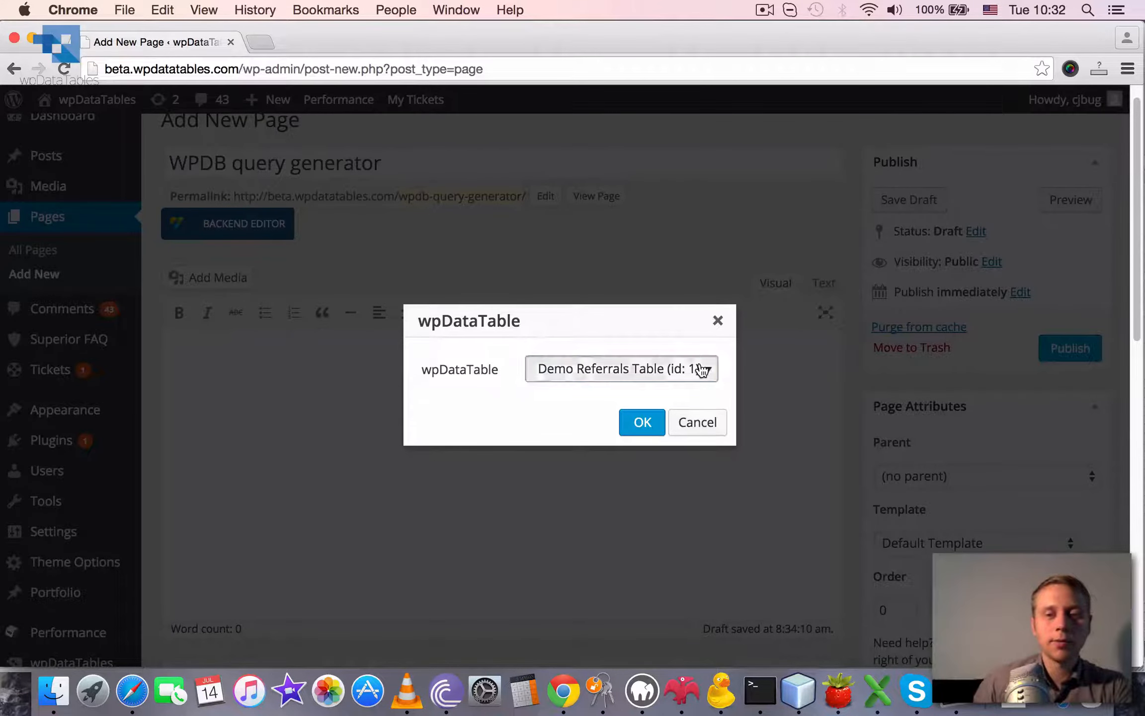
pyautogui.click(704, 368)
pyautogui.scroll(-1, 922, 369)
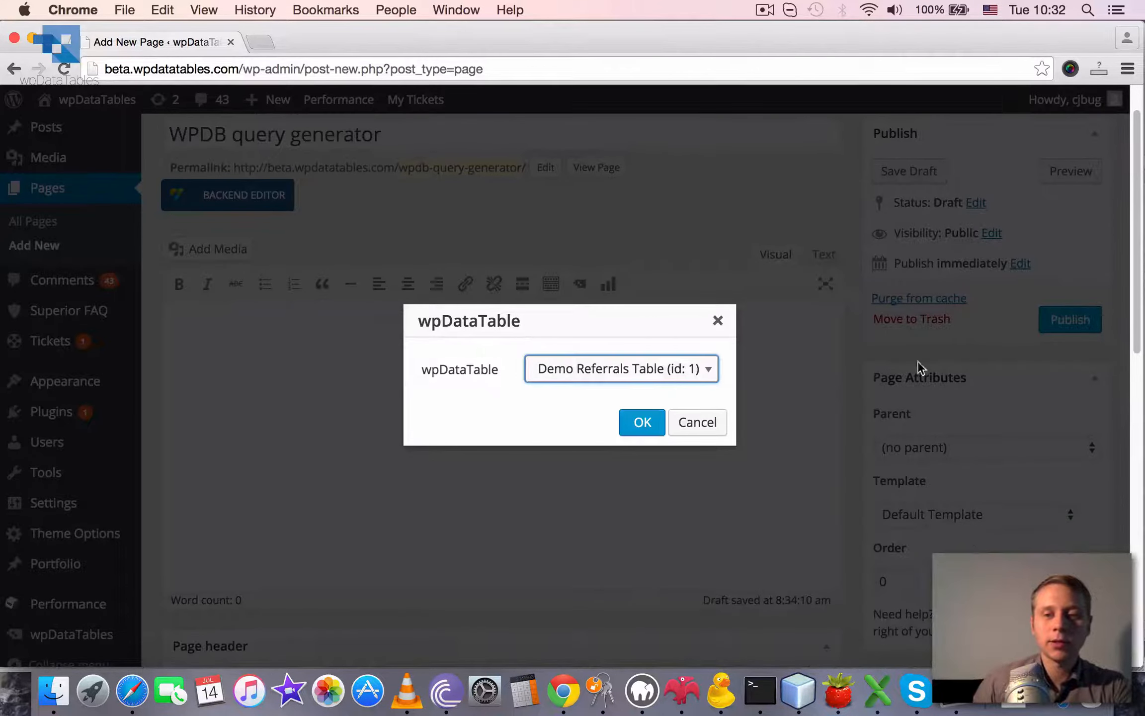
pyautogui.click(703, 372)
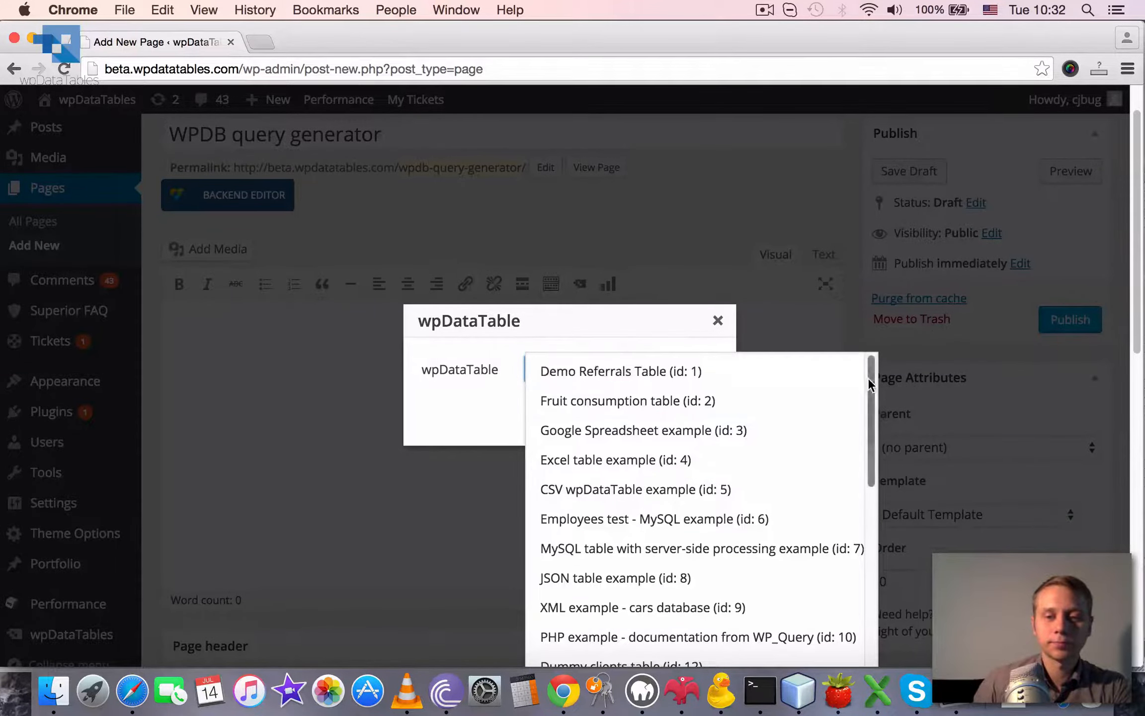
pyautogui.moveTo(868, 380); pyautogui.dragTo(869, 611)
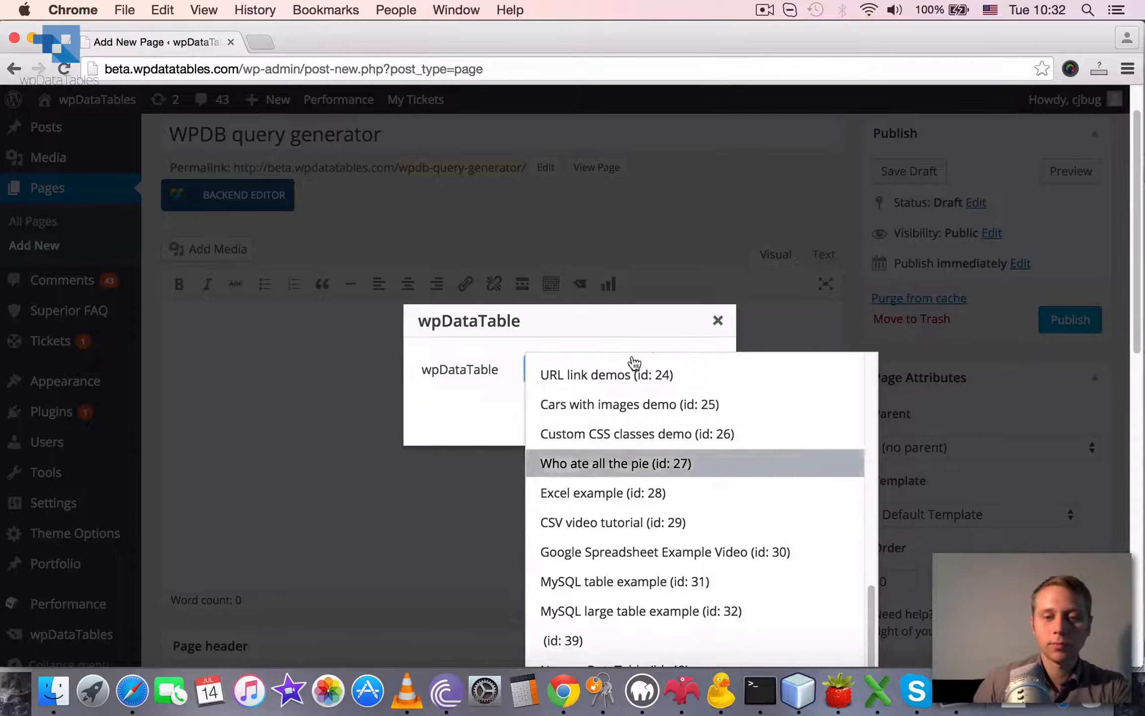
pyautogui.moveTo(587, 311); pyautogui.dragTo(556, 176)
pyautogui.click(649, 239)
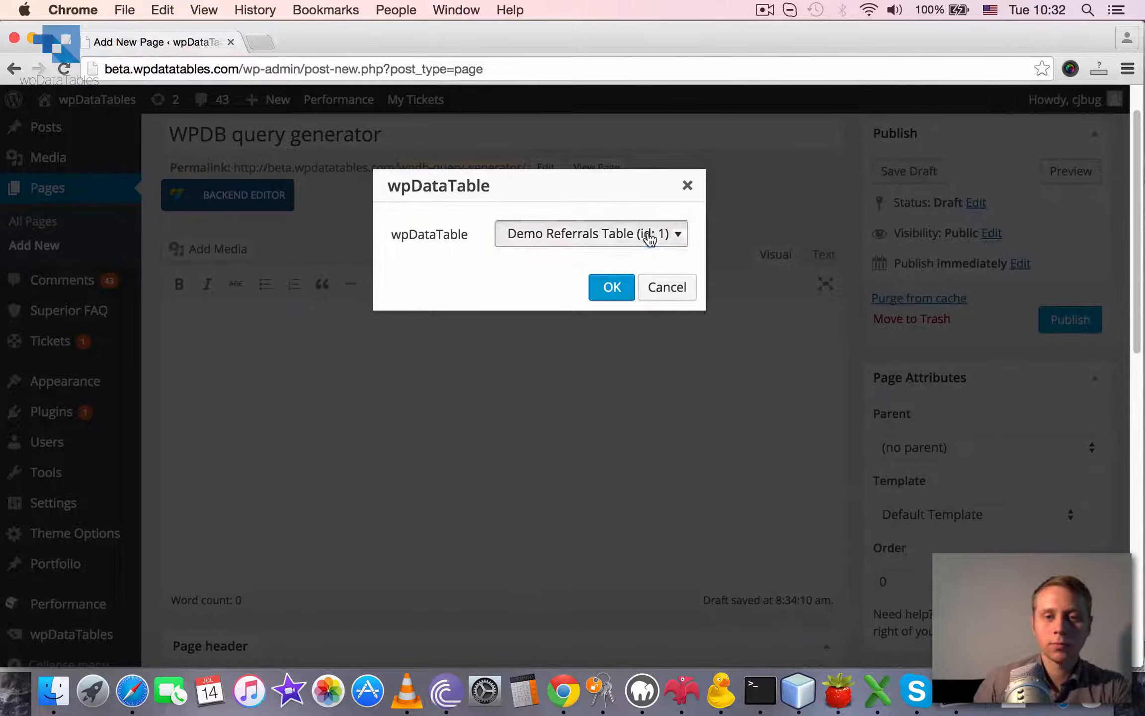
pyautogui.click(649, 239)
pyautogui.click(709, 593)
pyautogui.click(612, 287)
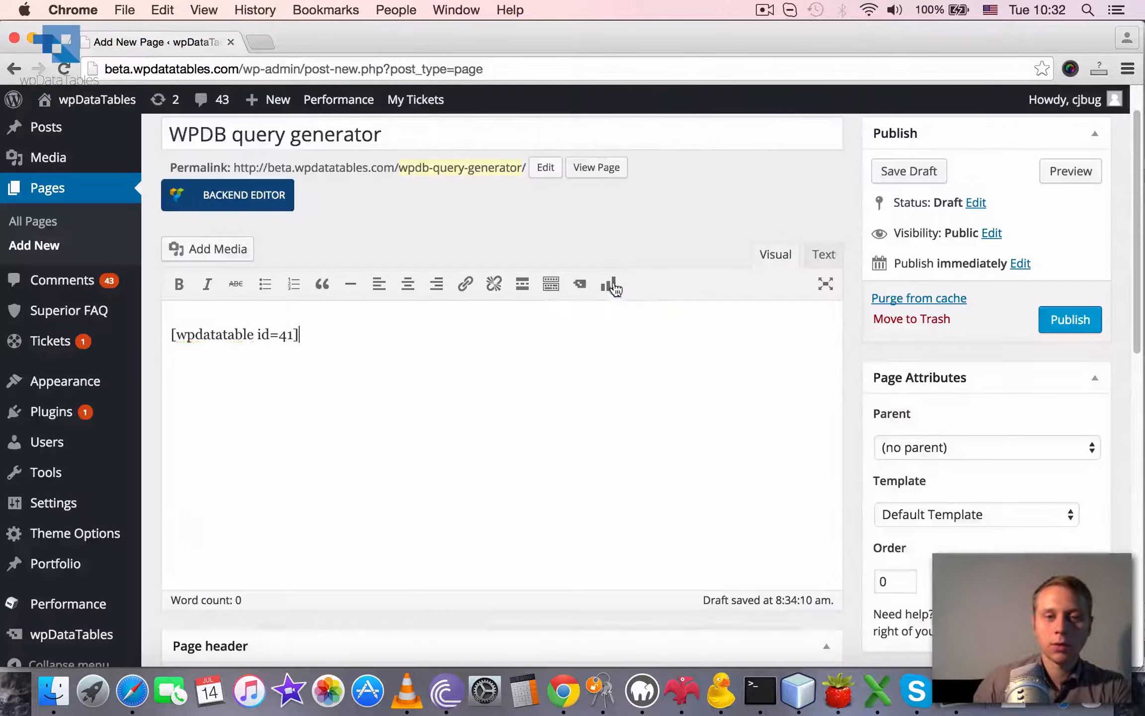
# Publish the page and open it on the site's front end
pyautogui.moveTo(335, 338); pyautogui.dragTo(171, 338)
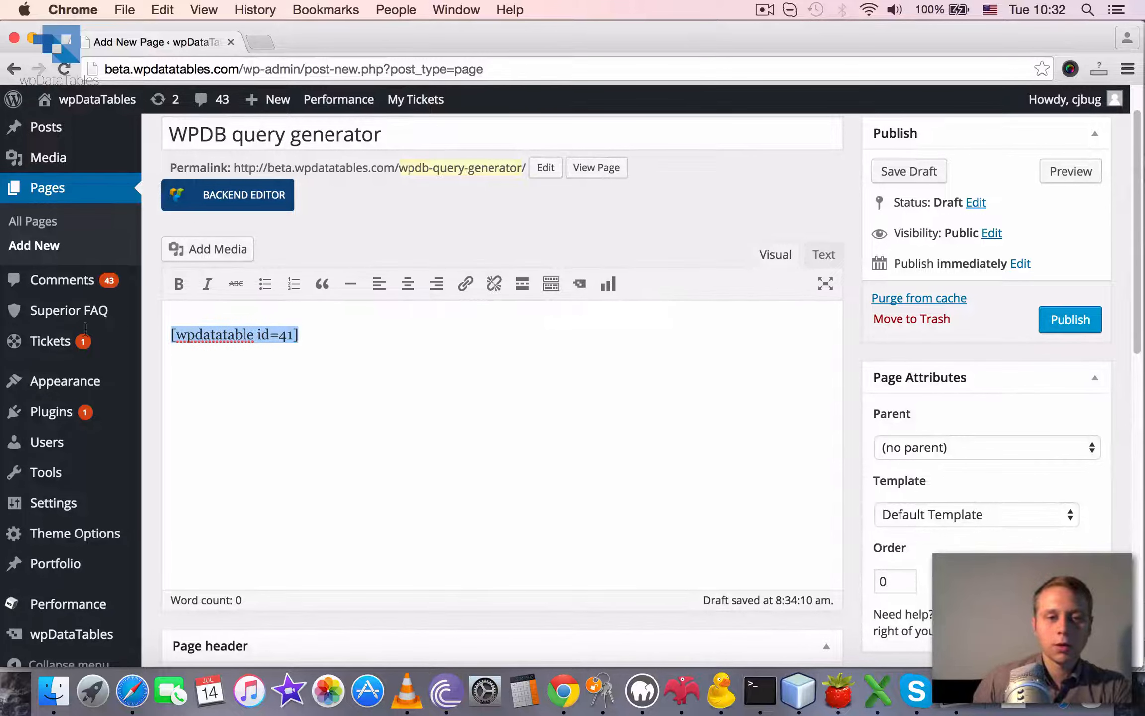
pyautogui.click(1073, 321)
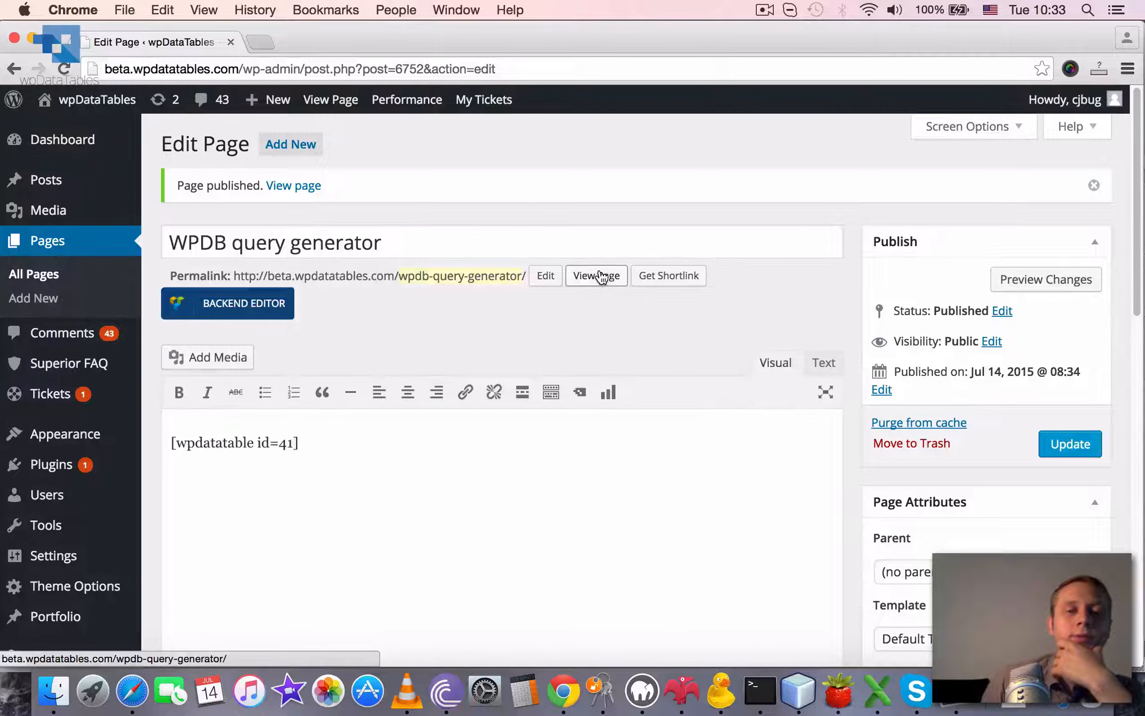
pyautogui.click(599, 276)
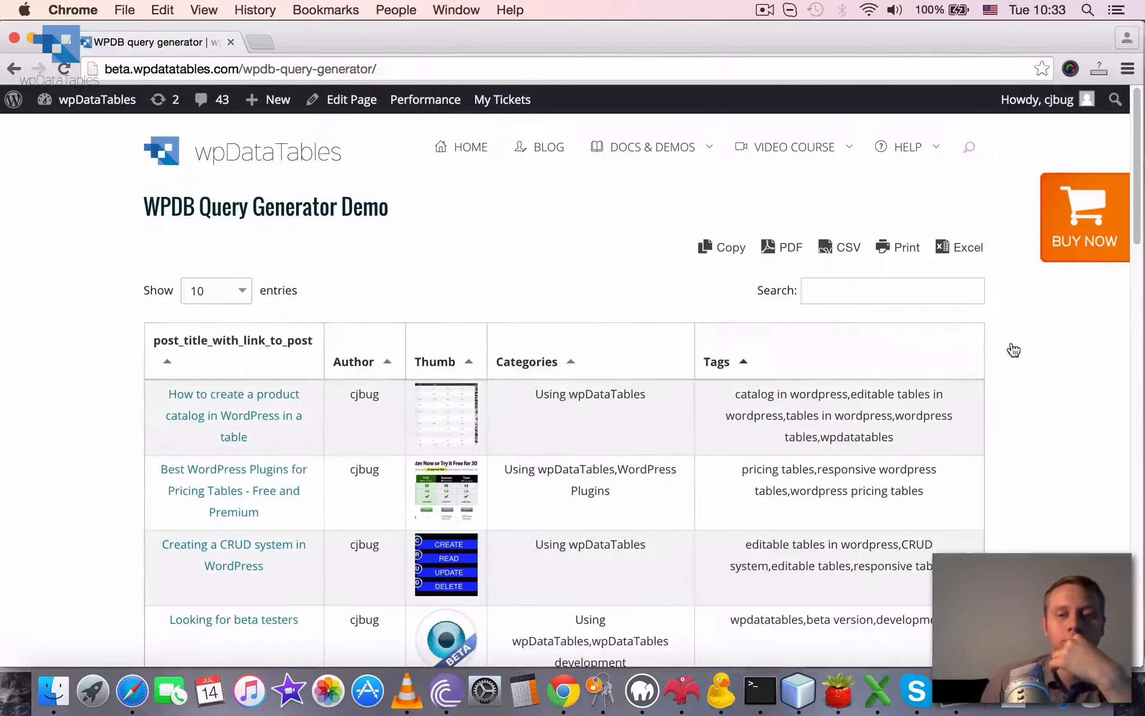
# Test the thumbnail link of the "Best WordPress Plugins for Pricing Tables" post, and return to the table page
pyautogui.scroll(-1, 1042, 320)
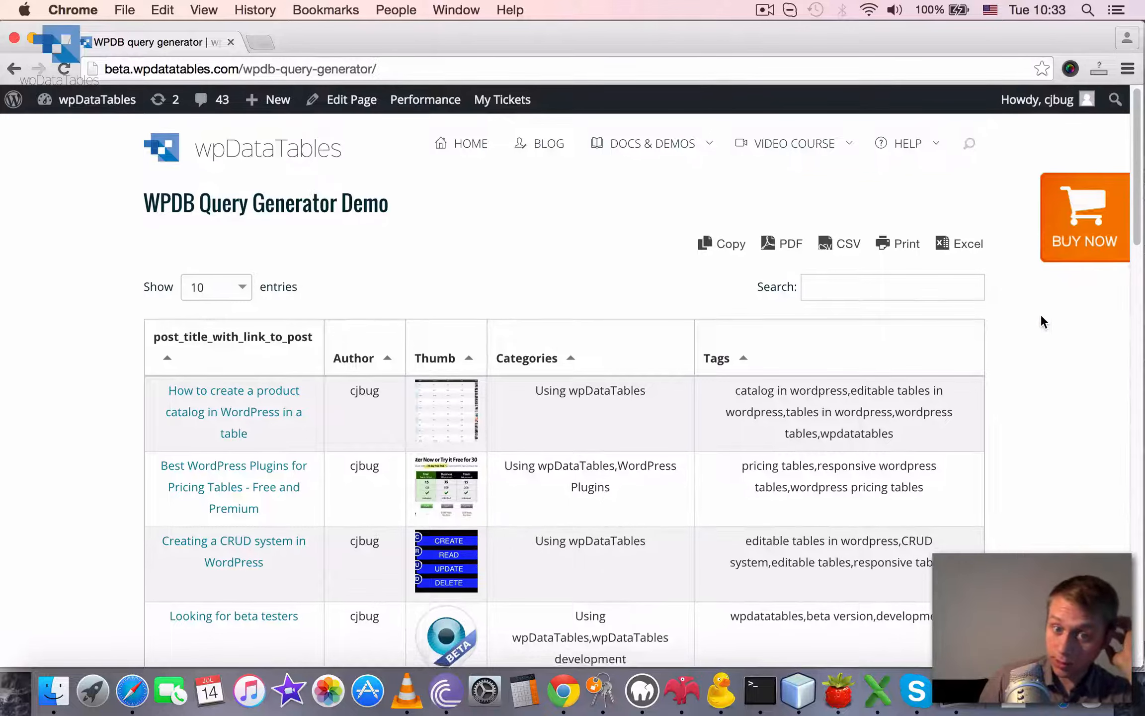
pyautogui.scroll(-5, 1043, 322)
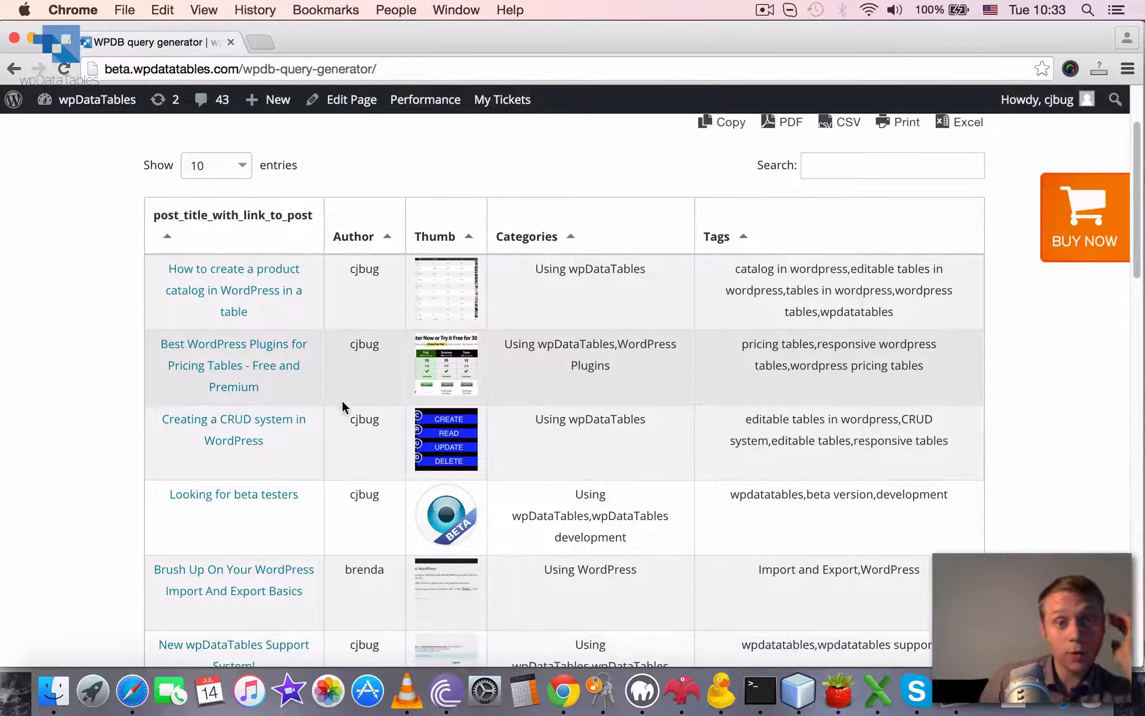
pyautogui.scroll(-1, 342, 404)
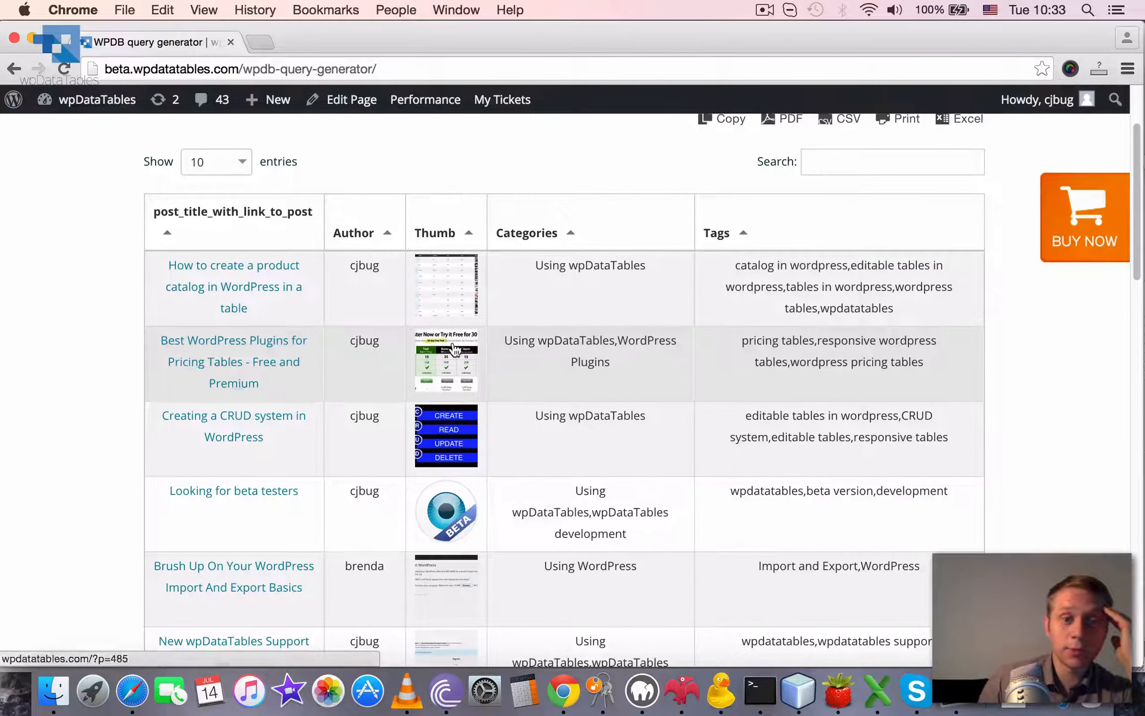
pyautogui.click(450, 374)
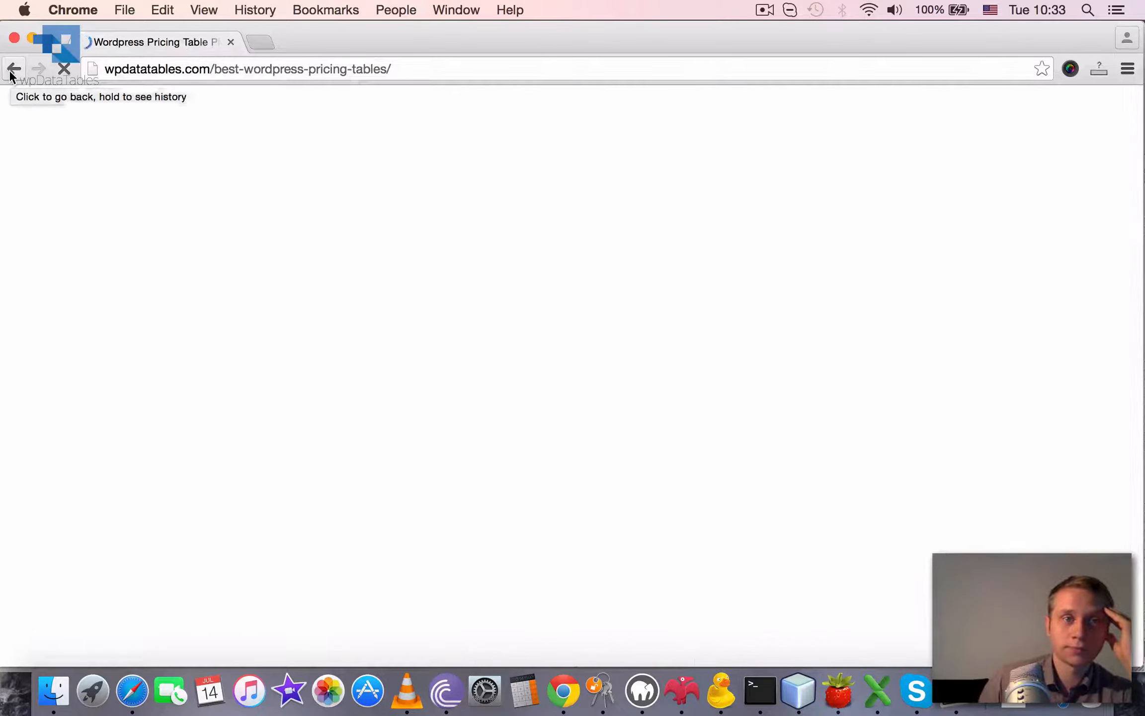
pyautogui.click(12, 71)
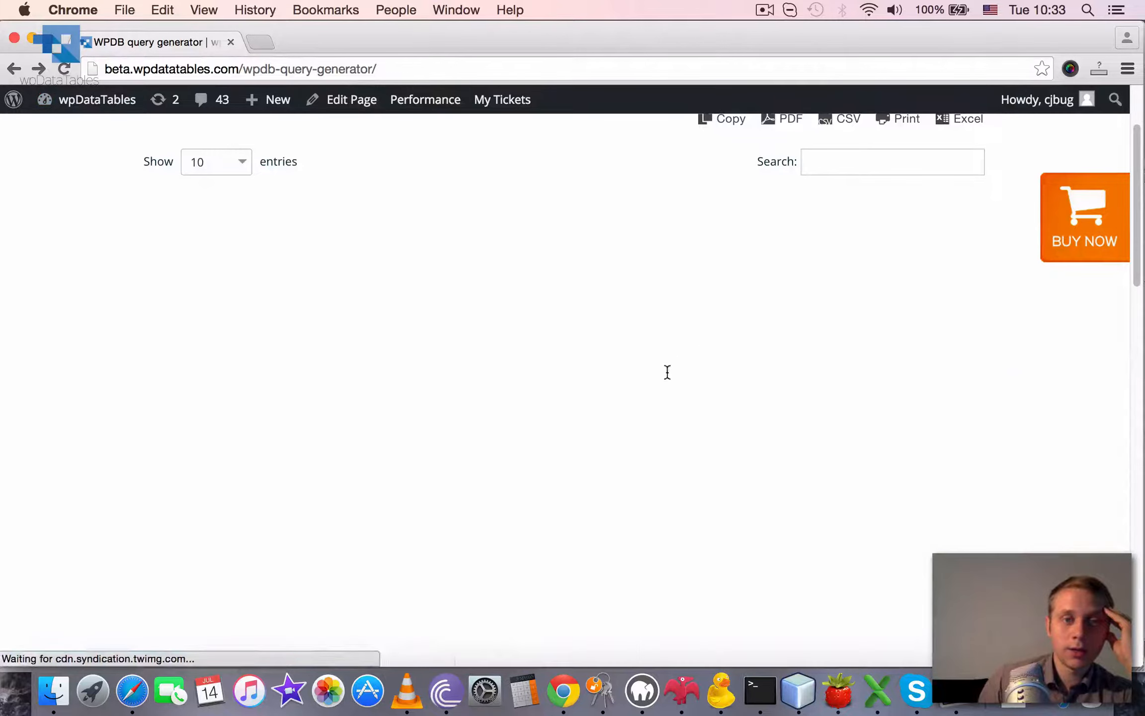
# Examine the authors, categories and tags listed for the posts in the published table
pyautogui.scroll(-5, 810, 390)
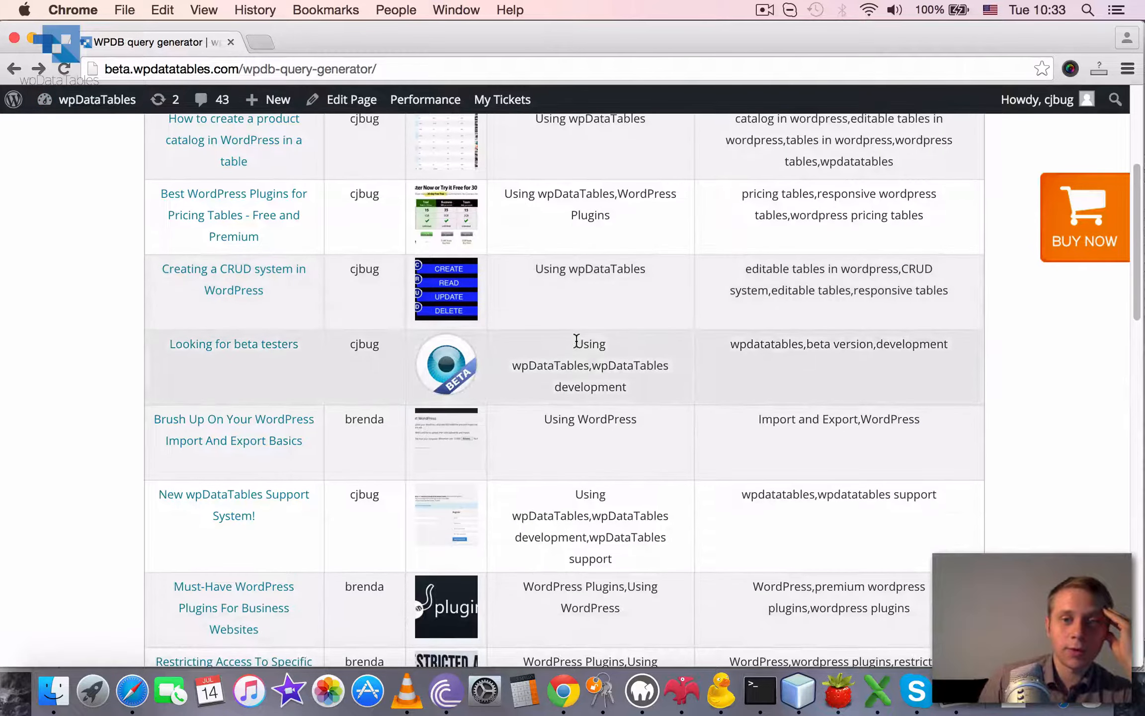
pyautogui.moveTo(576, 341); pyautogui.dragTo(650, 396)
pyautogui.scroll(-2, 743, 435)
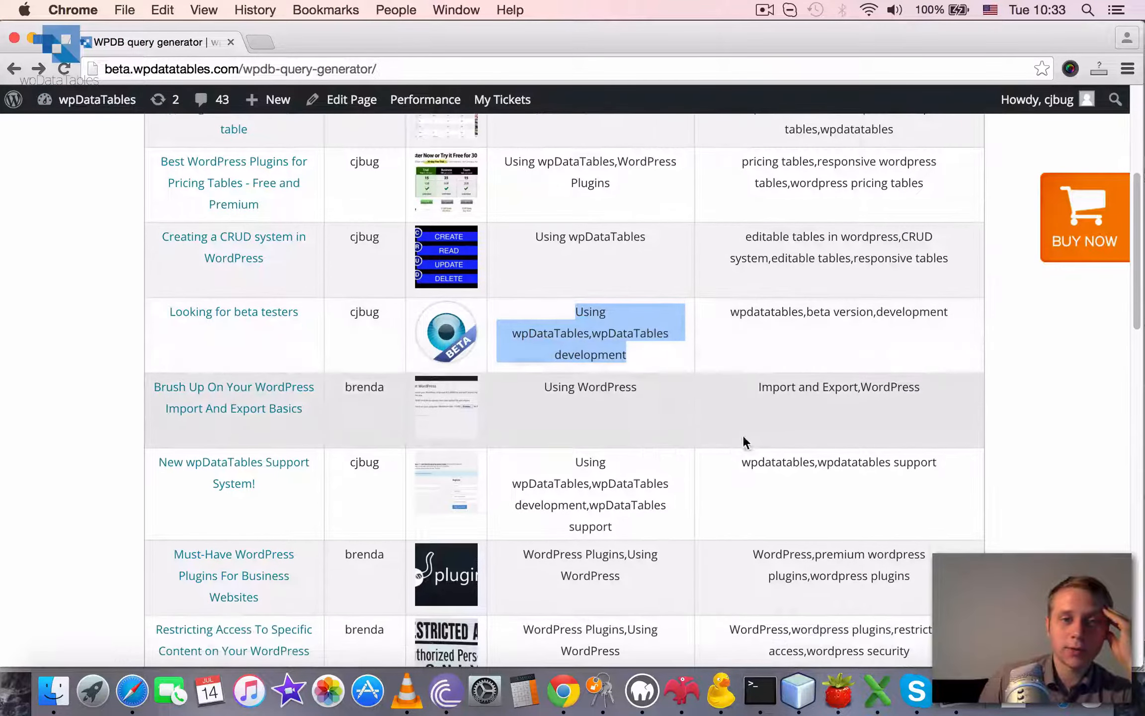
pyautogui.doubleClick(371, 388)
pyautogui.moveTo(756, 389); pyautogui.dragTo(965, 391)
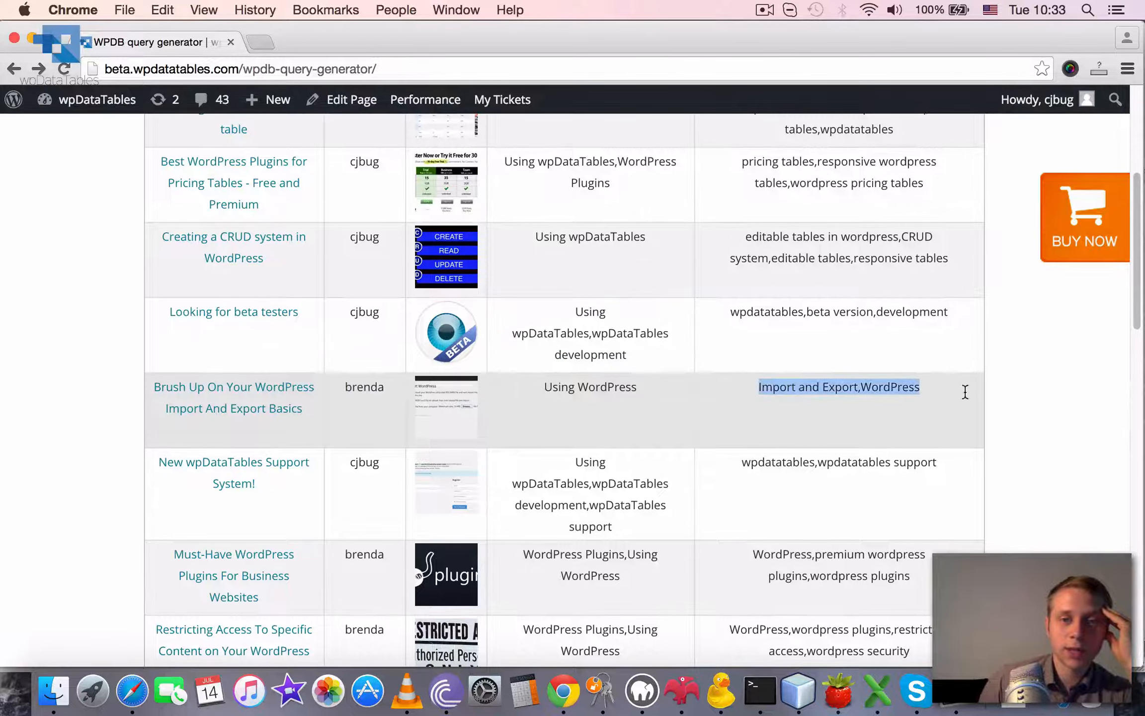
pyautogui.scroll(-10, 934, 450)
pyautogui.scroll(15, 898, 465)
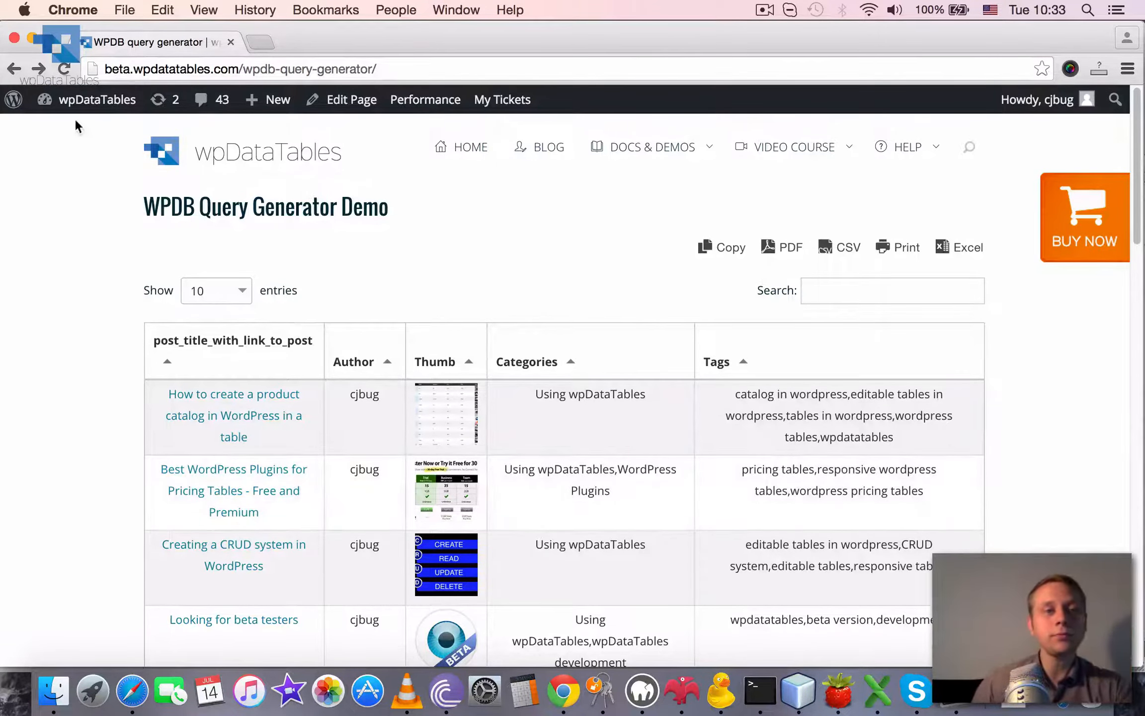
# Return to the admin dashboard and start a new table in the wpDataTable Constructor based on WordPress data
pyautogui.click(86, 102)
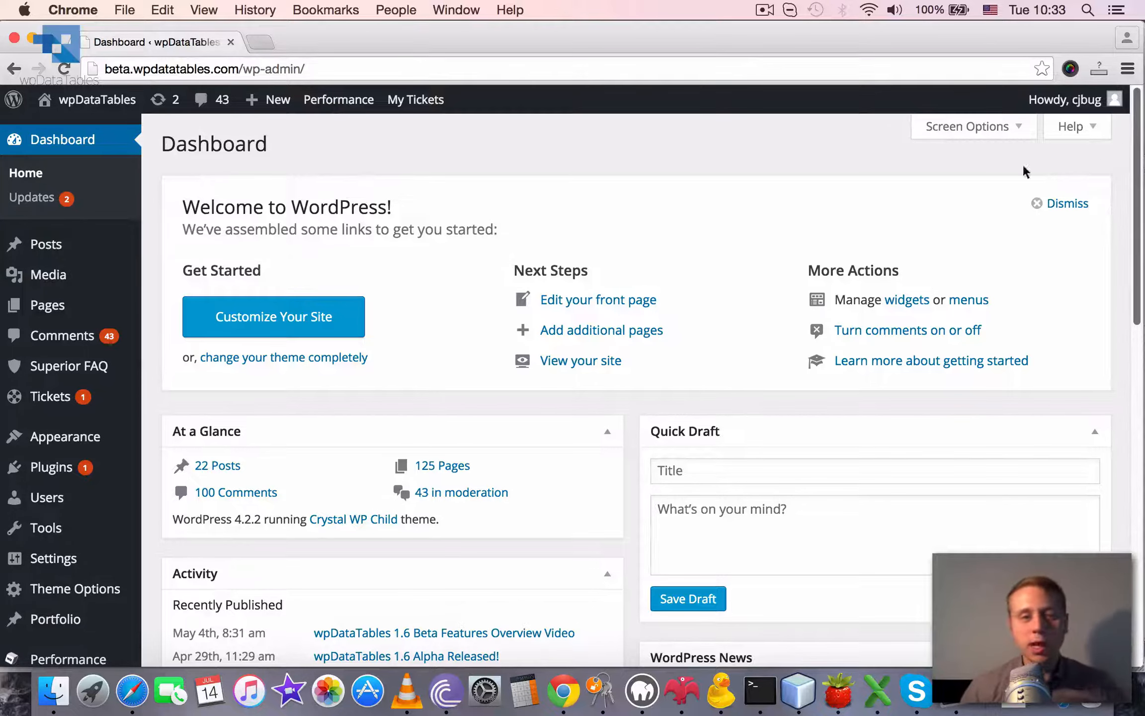
pyautogui.scroll(-1, 541, 316)
pyautogui.scroll(-15, 541, 316)
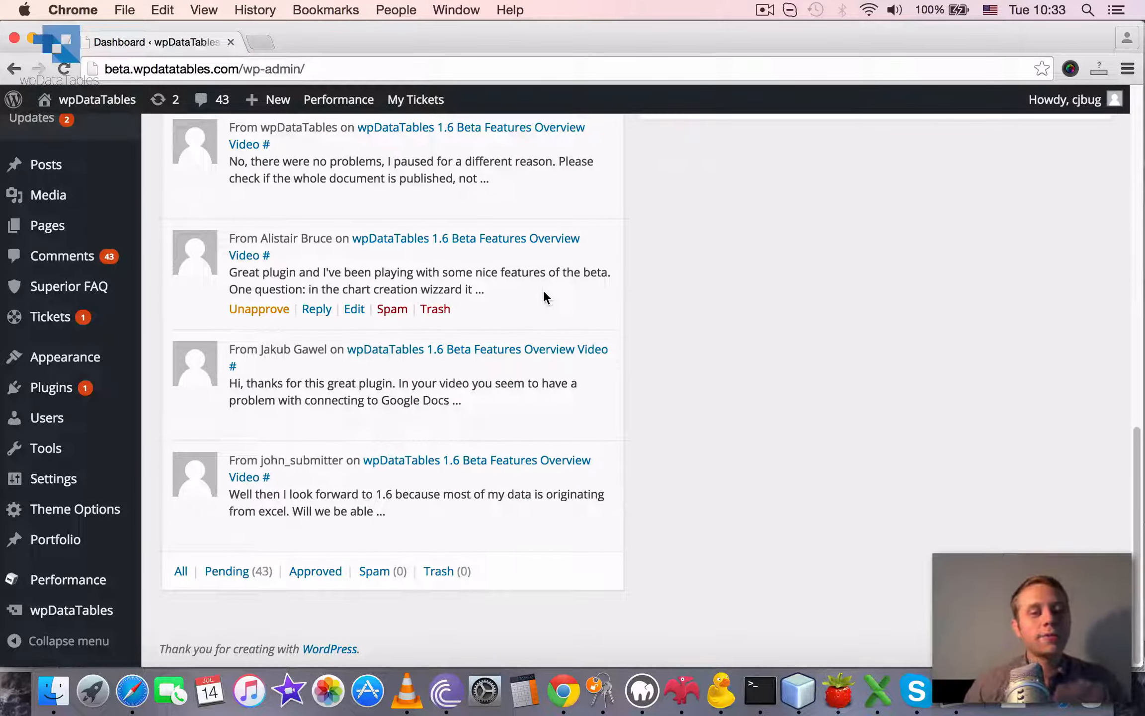
pyautogui.moveTo(107, 611)
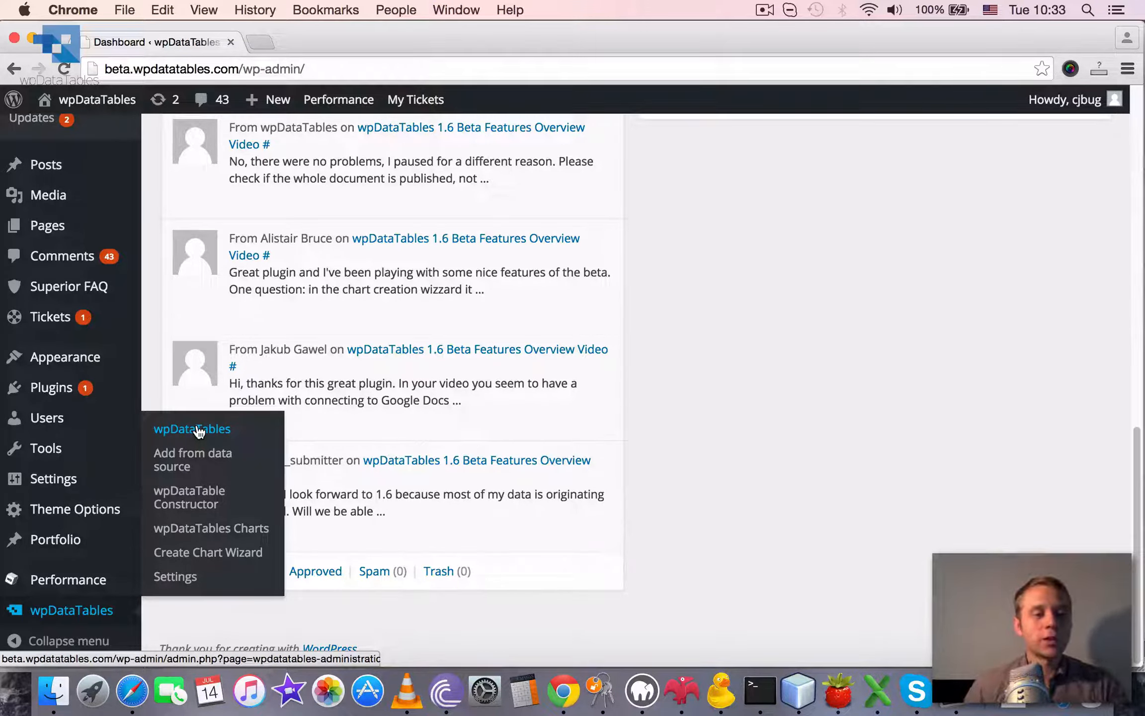
pyautogui.click(187, 500)
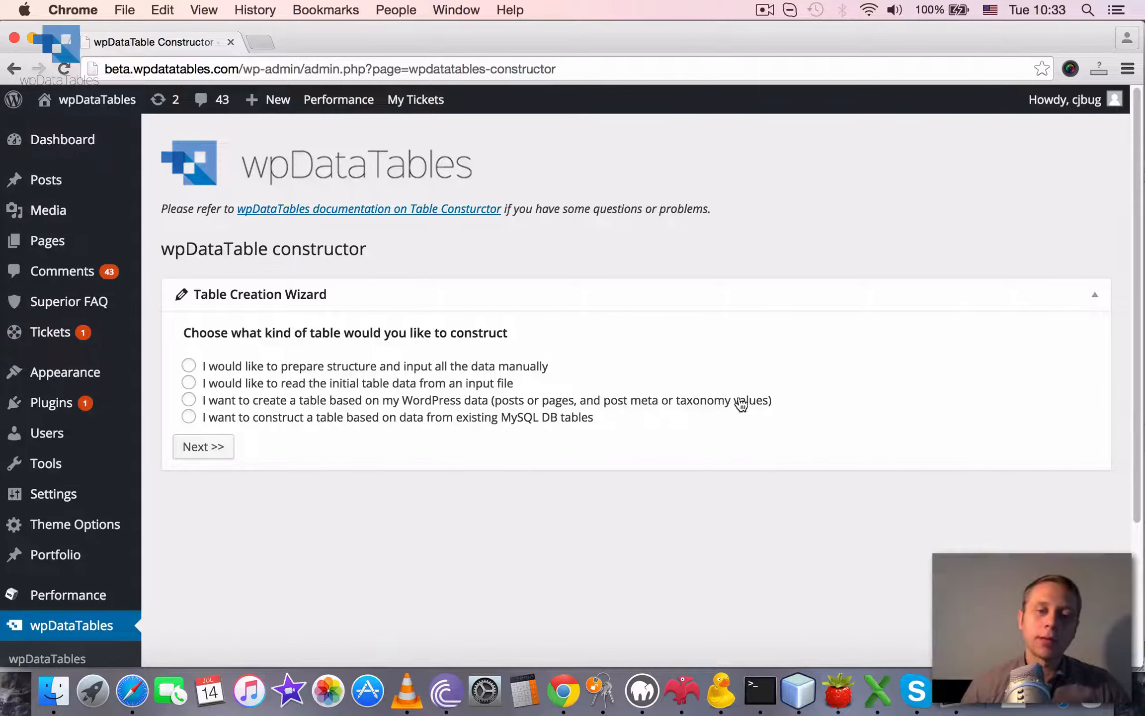
pyautogui.click(740, 404)
pyautogui.click(196, 449)
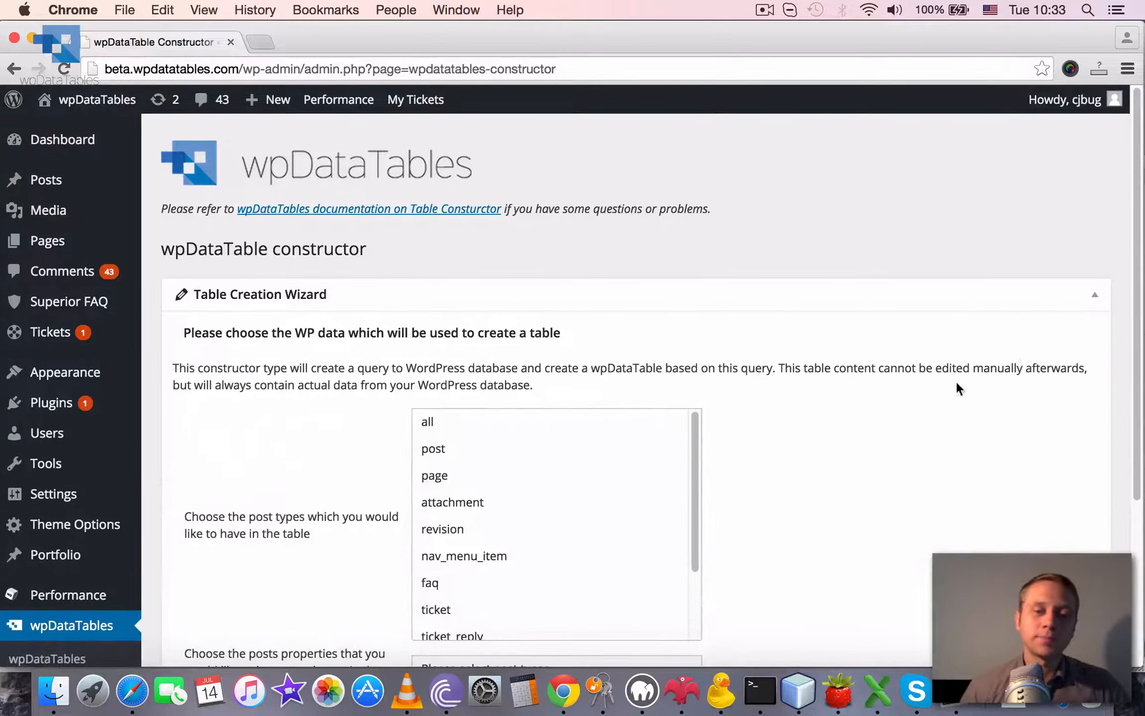
pyautogui.scroll(-5, 989, 375)
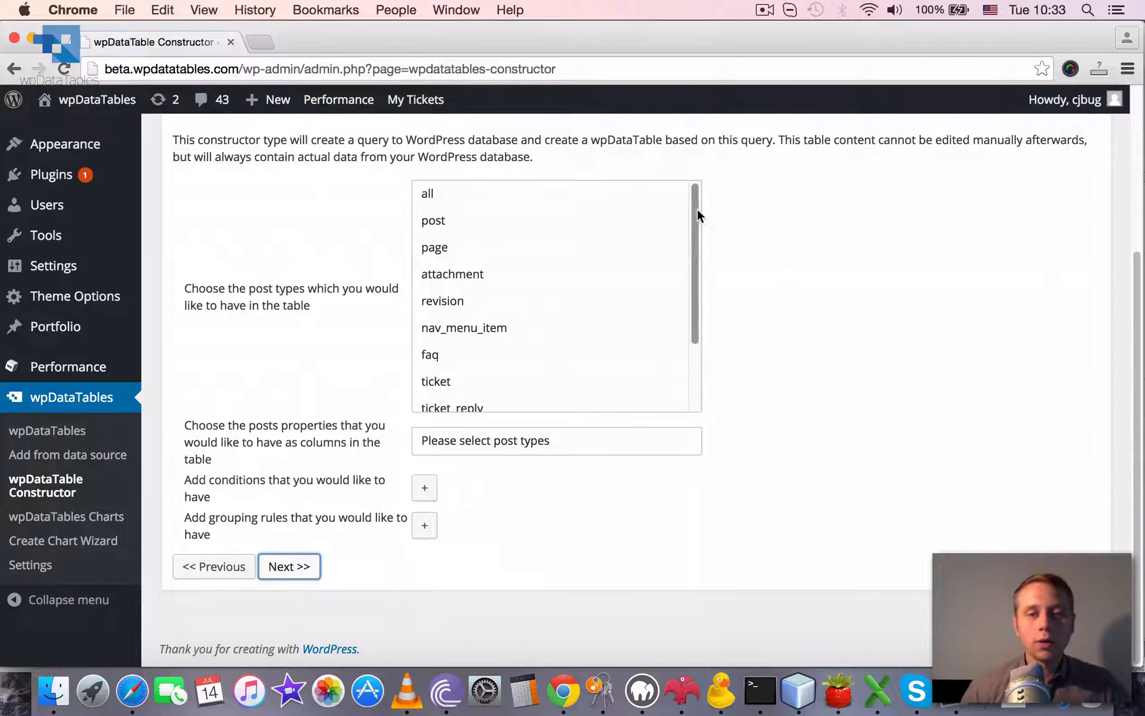
pyautogui.moveTo(696, 208); pyautogui.dragTo(696, 207)
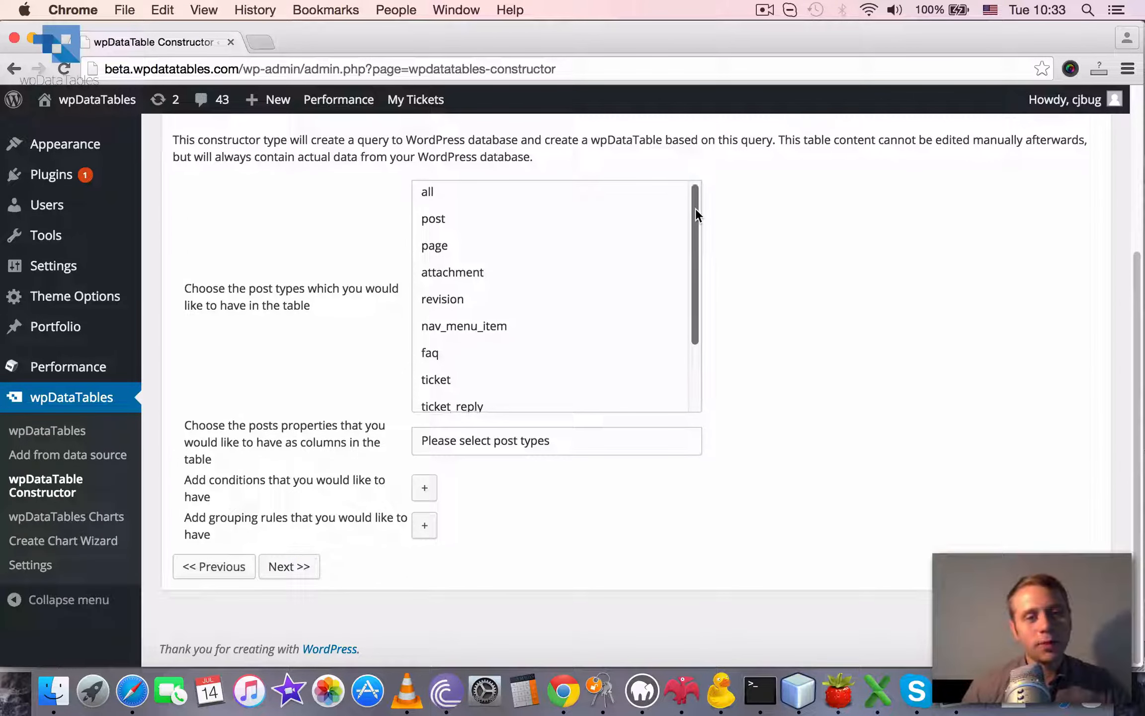
# Choose page and attachment as the post types for the table
pyautogui.click(467, 250)
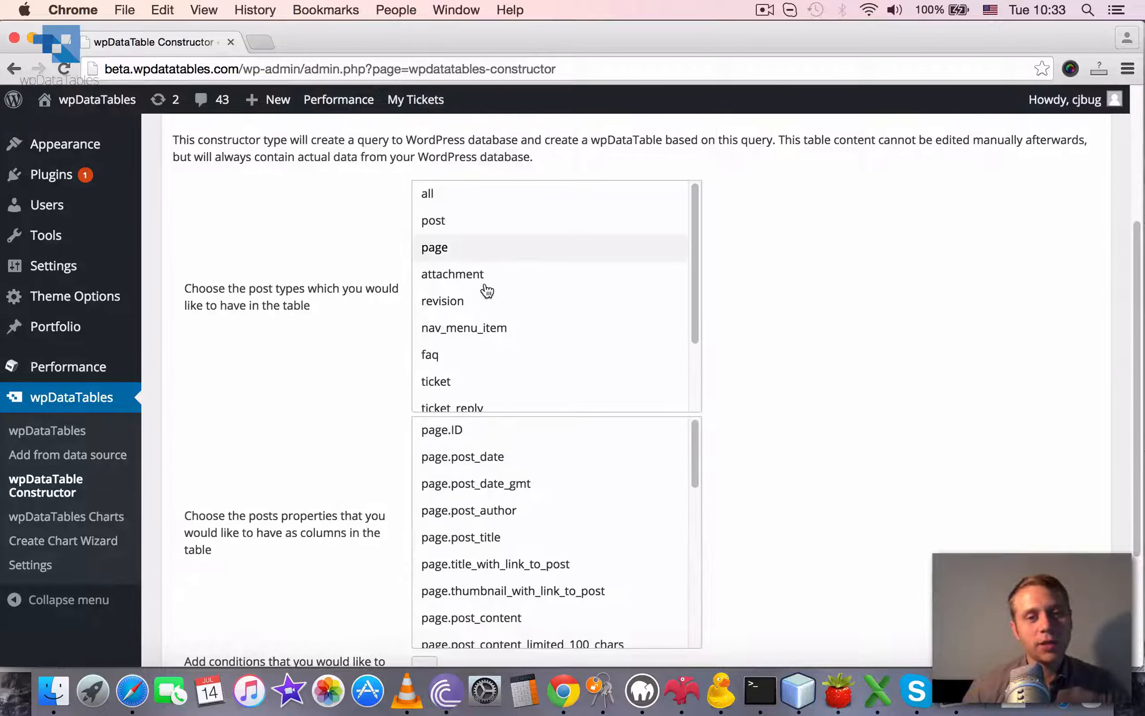
pyautogui.click(486, 280)
pyautogui.scroll(-1, 879, 313)
pyautogui.scroll(-4, 878, 312)
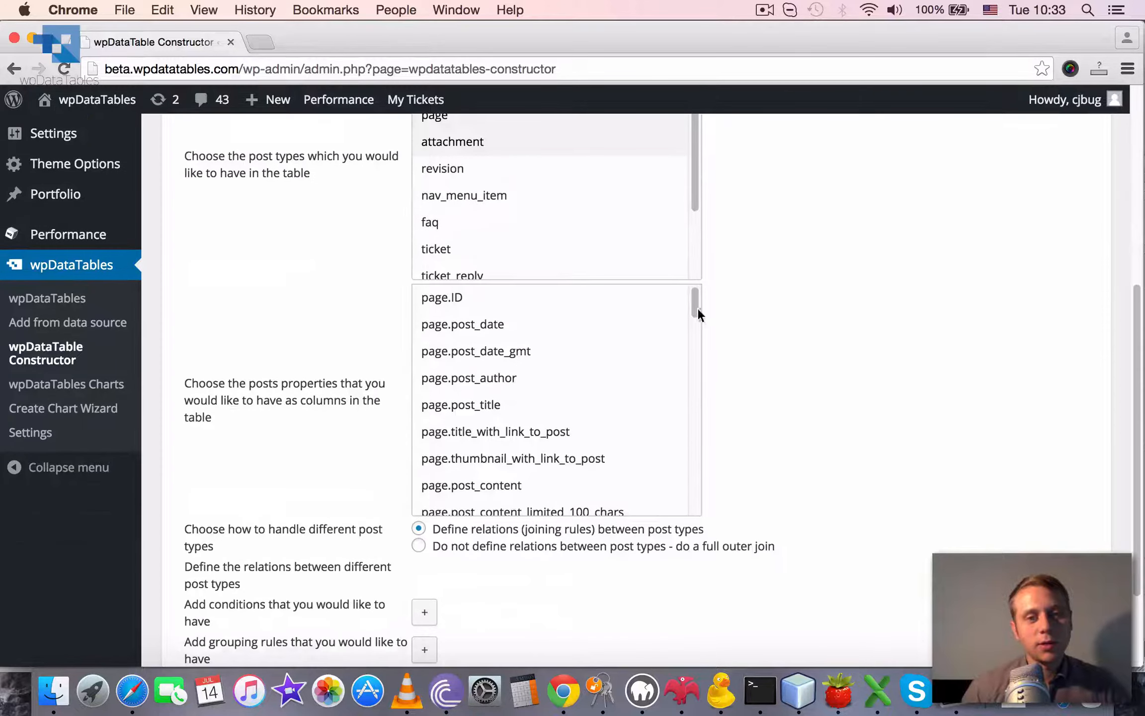
pyautogui.scroll(-4, 877, 396)
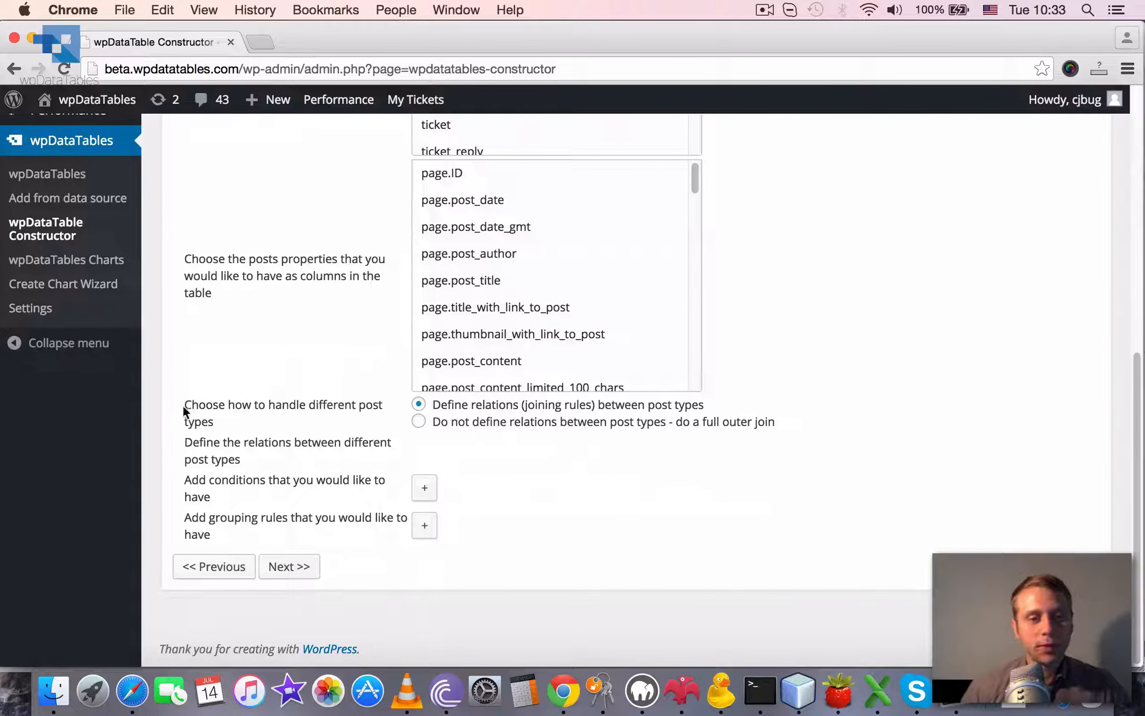
# Select the ID, post_author and post_title properties of page, plus the ID and post_title properties of attachment, as table columns
pyautogui.scroll(1, 736, 263)
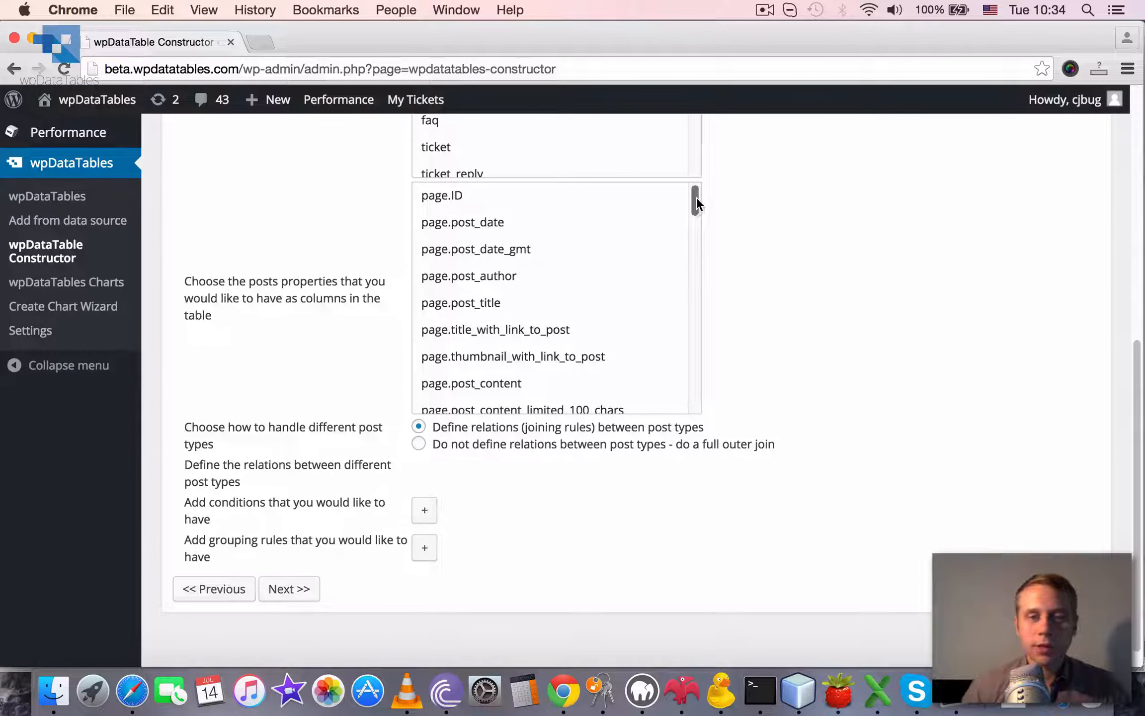
pyautogui.click(458, 201)
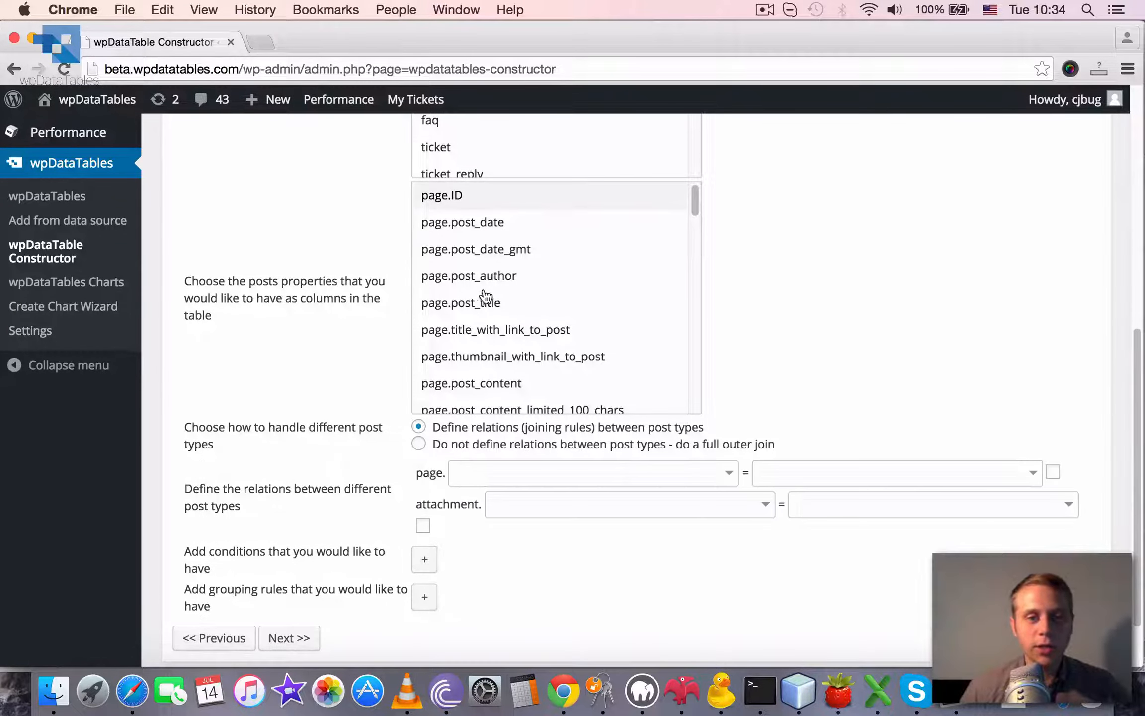
pyautogui.click(507, 281)
pyautogui.click(500, 303)
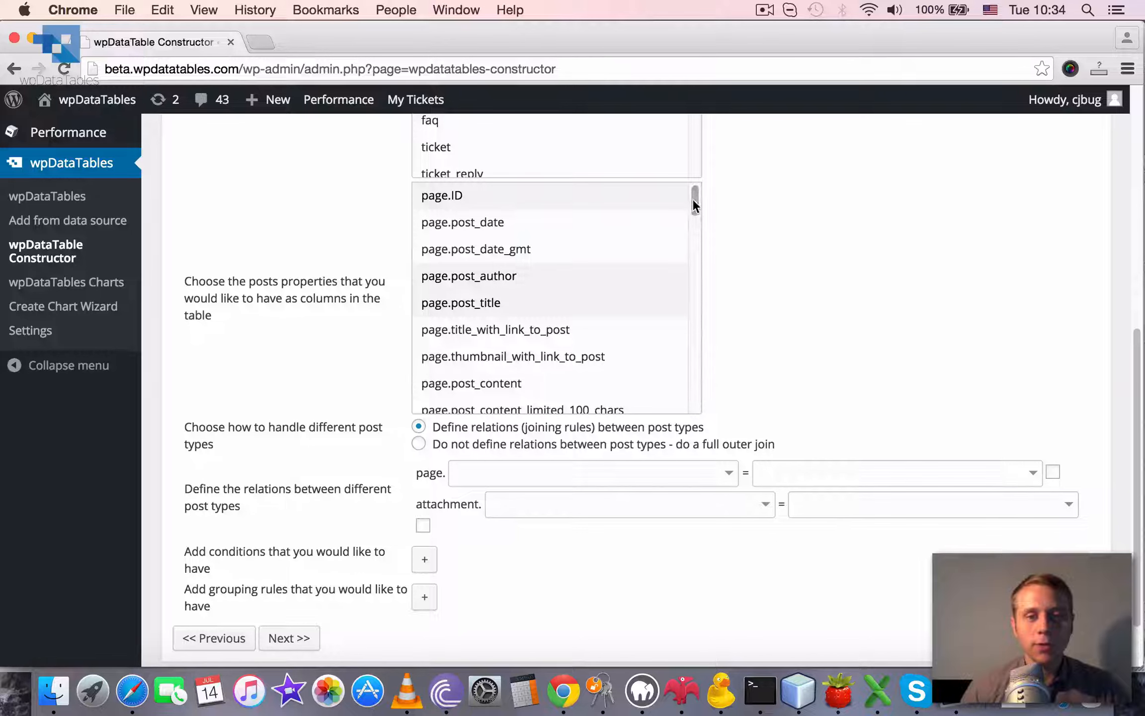
pyautogui.moveTo(693, 200); pyautogui.dragTo(679, 306)
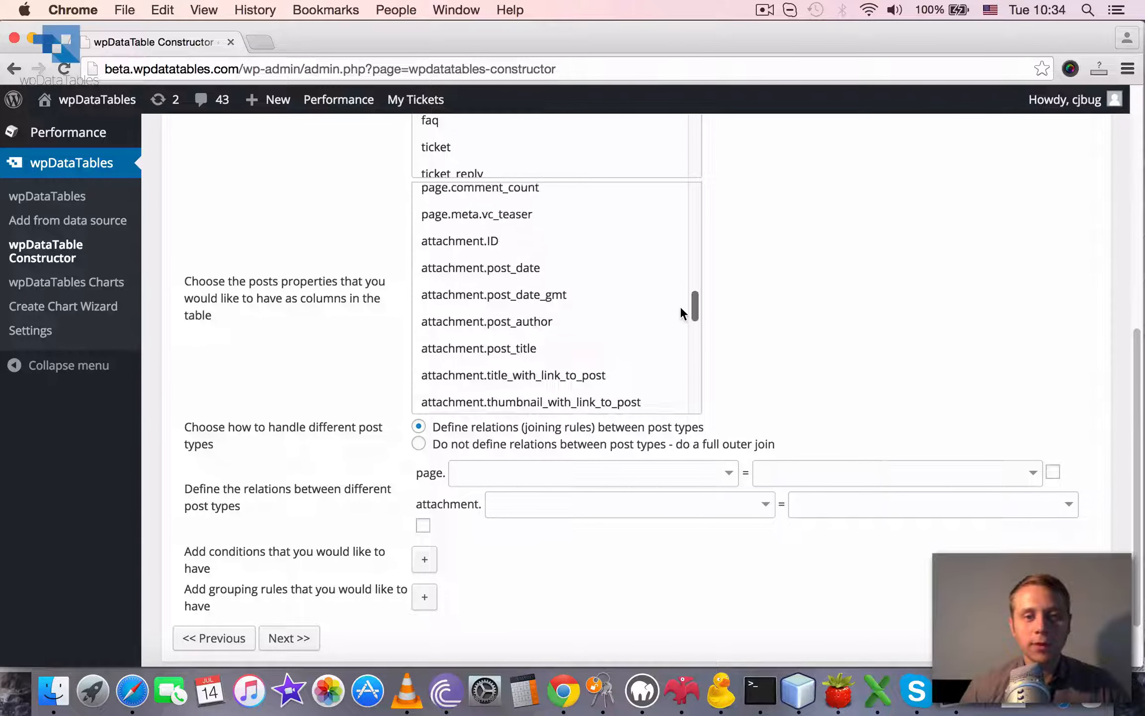
pyautogui.click(559, 241)
pyautogui.scroll(-1, 586, 311)
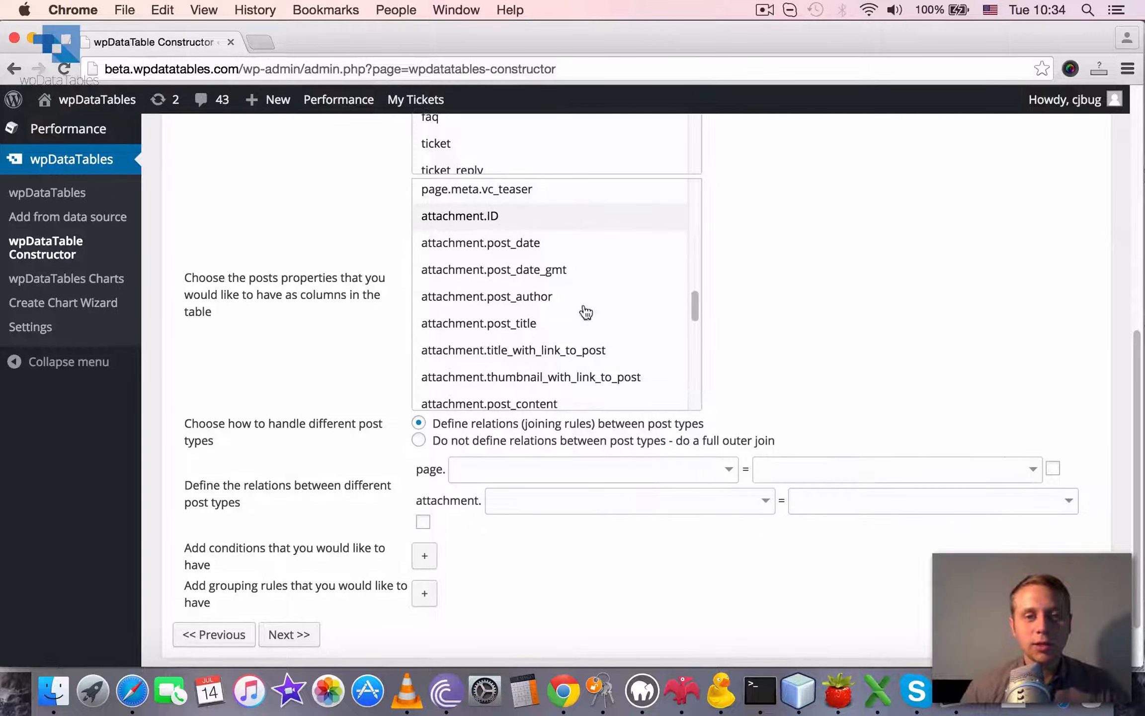
pyautogui.click(531, 324)
pyautogui.scroll(-1, 880, 302)
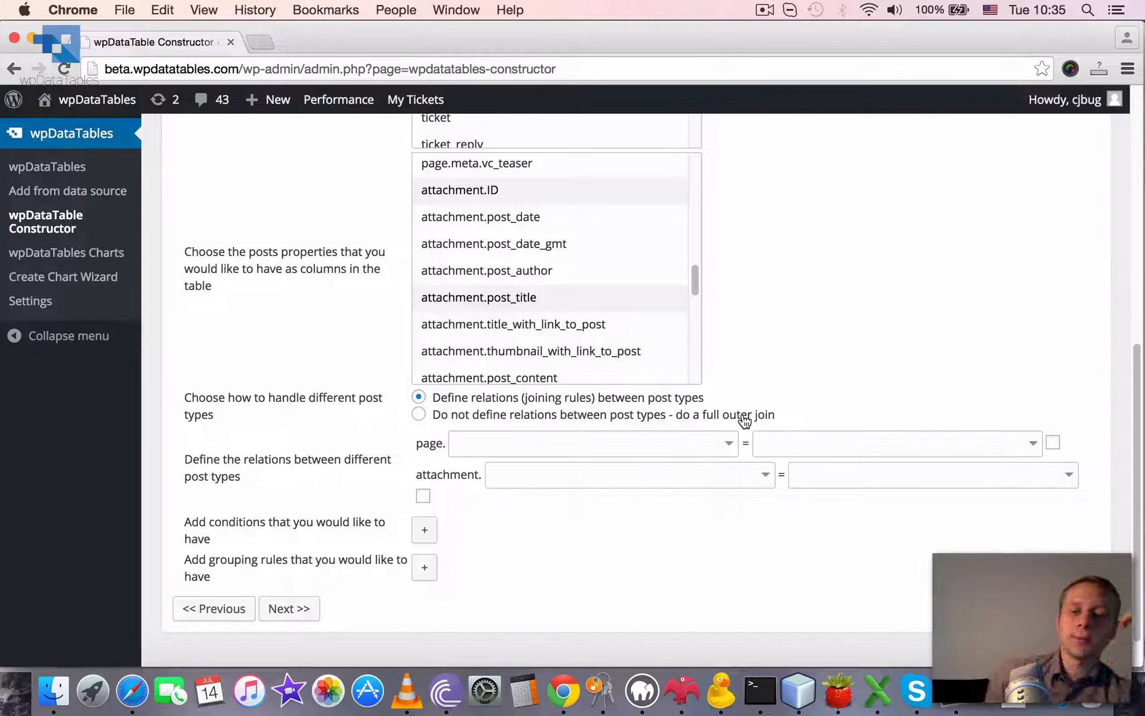
# Define the relation between the post types by matching page.ID with attachment.post_parent
pyautogui.scroll(-2, 802, 258)
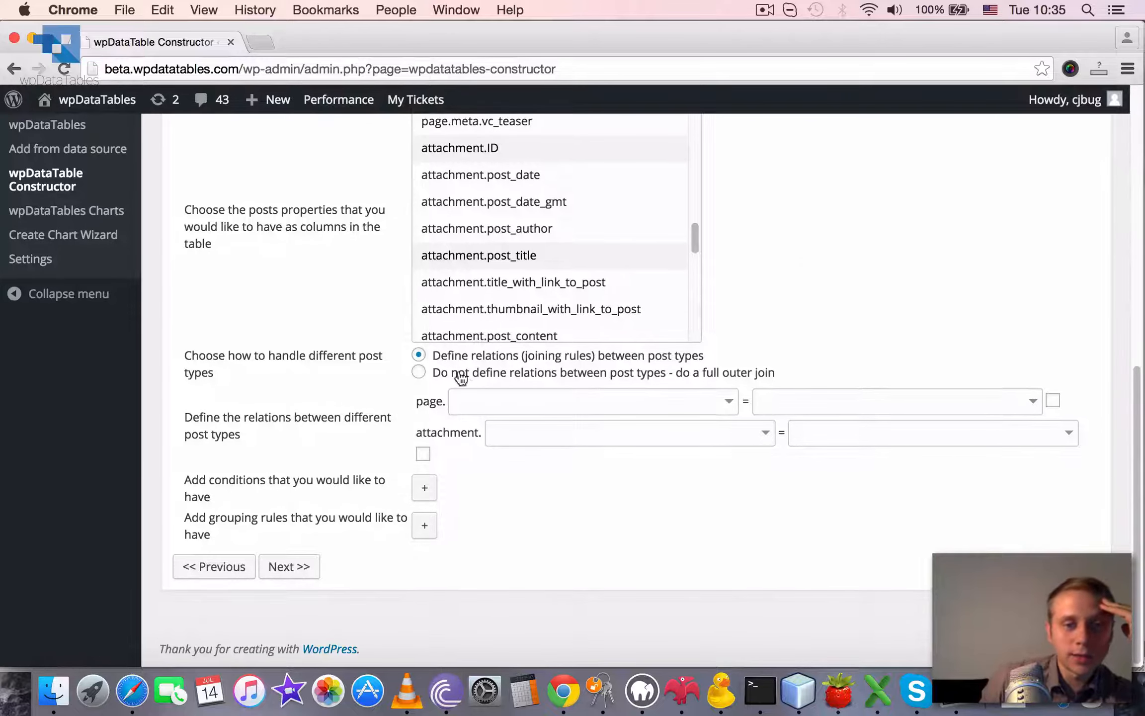
pyautogui.click(478, 402)
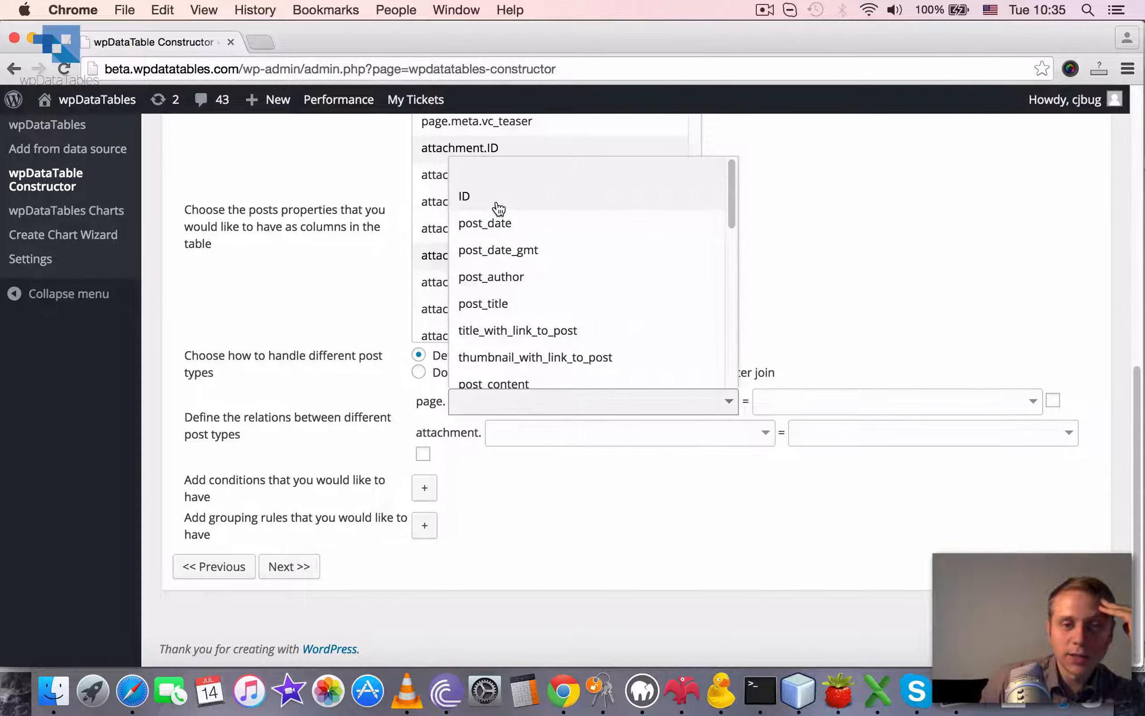
pyautogui.click(497, 205)
pyautogui.click(897, 403)
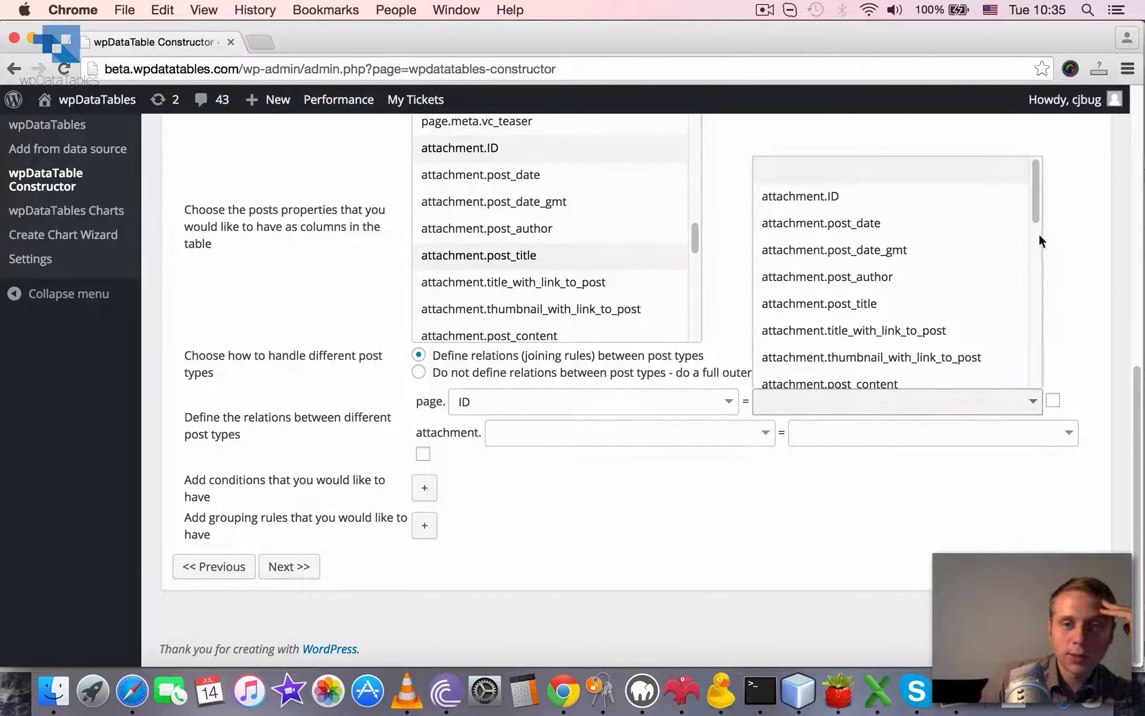
pyautogui.scroll(-4, 1032, 218)
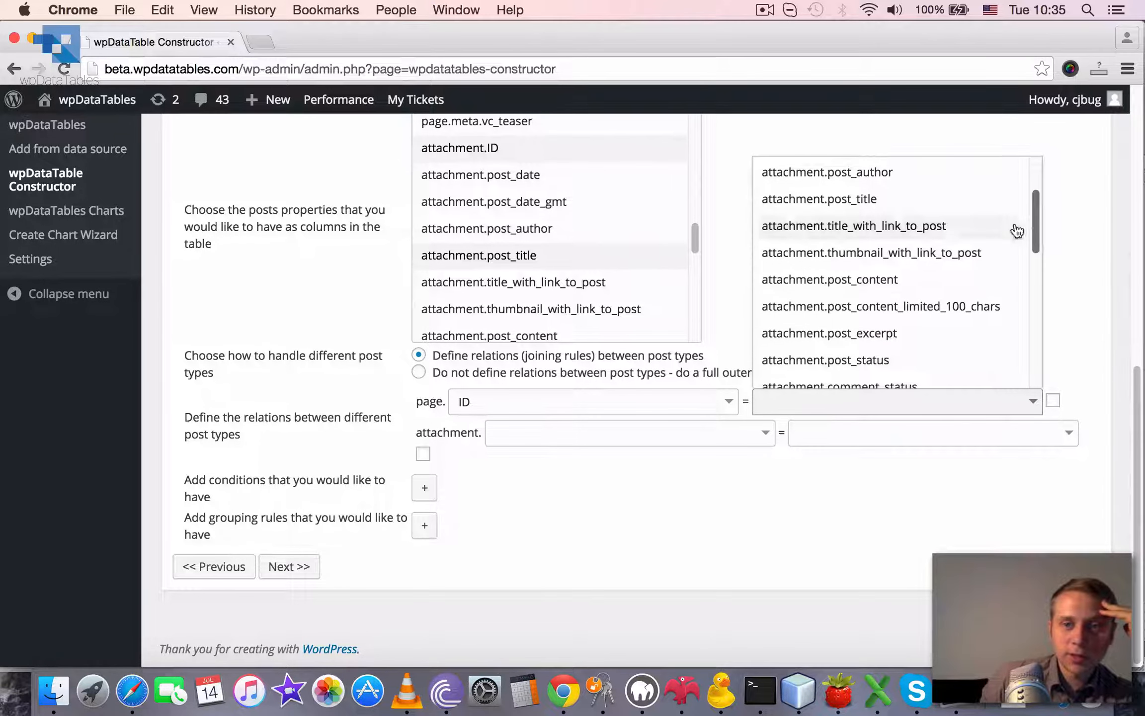
pyautogui.scroll(1, 933, 299)
pyautogui.scroll(-3, 933, 300)
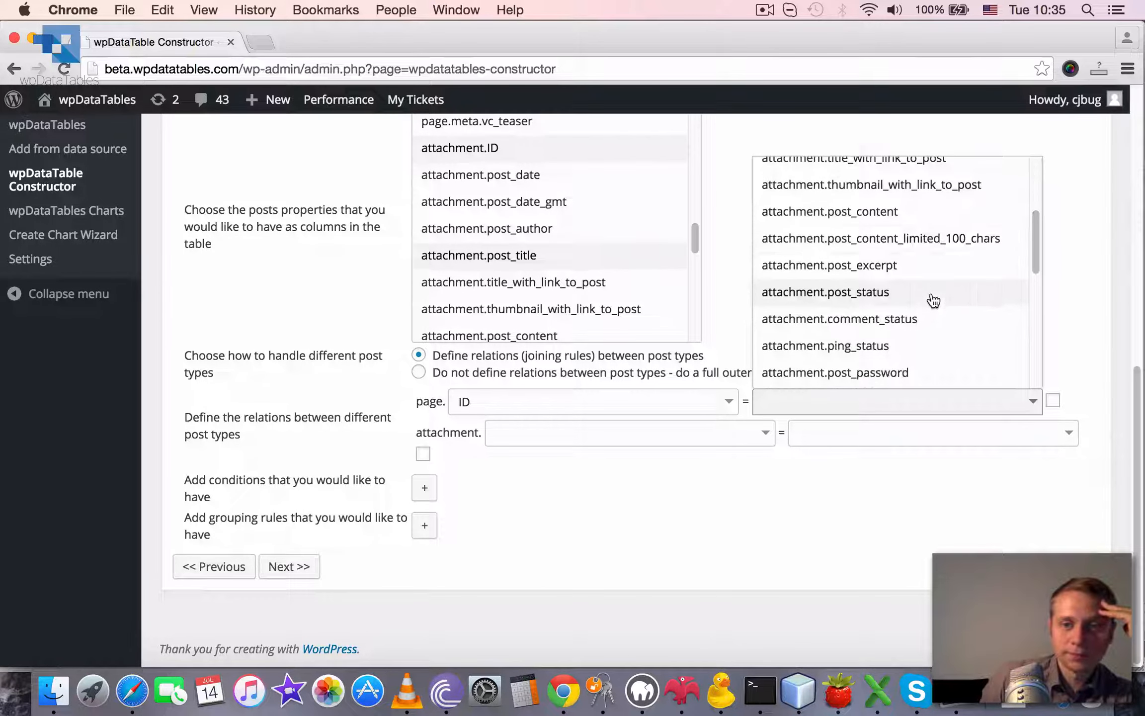
pyautogui.scroll(-4, 933, 300)
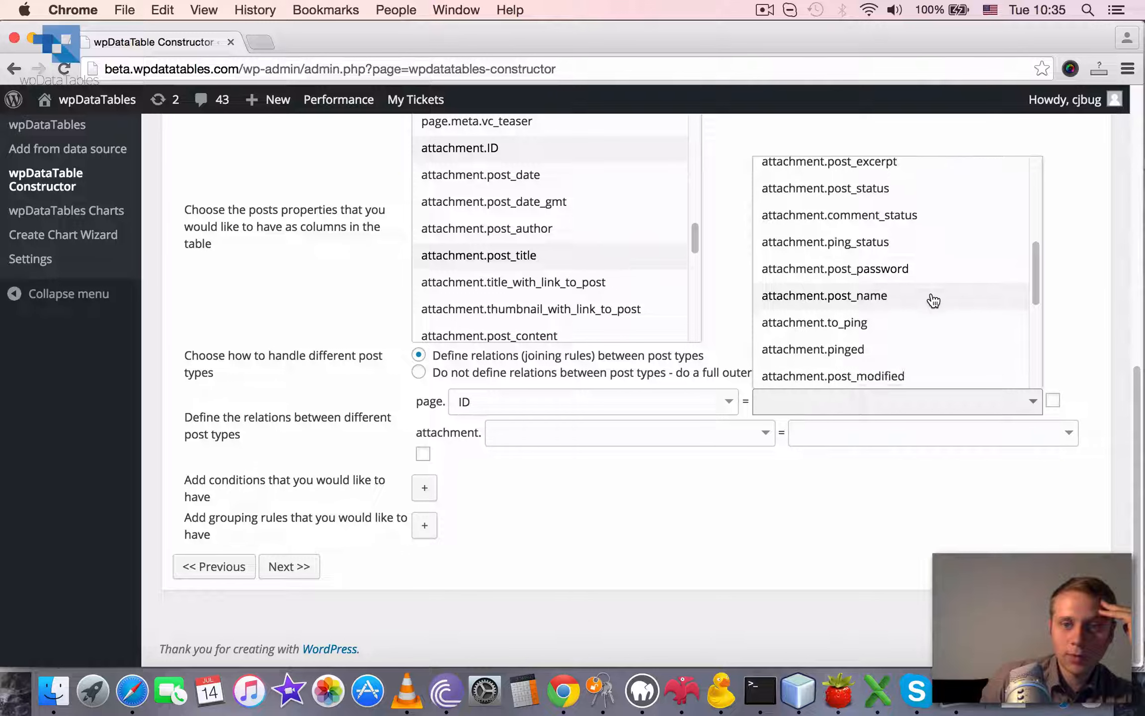
pyautogui.scroll(-3, 932, 300)
pyautogui.click(914, 356)
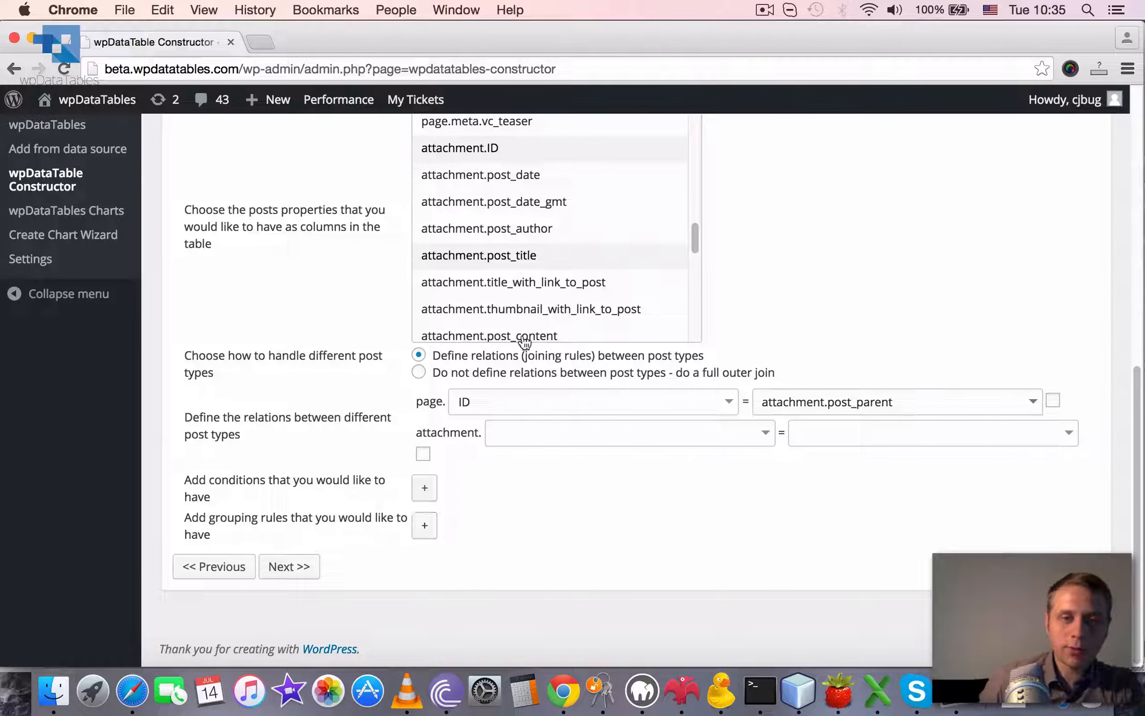
# Proceed to the generated query and the preview of its first result rows
pyautogui.click(300, 567)
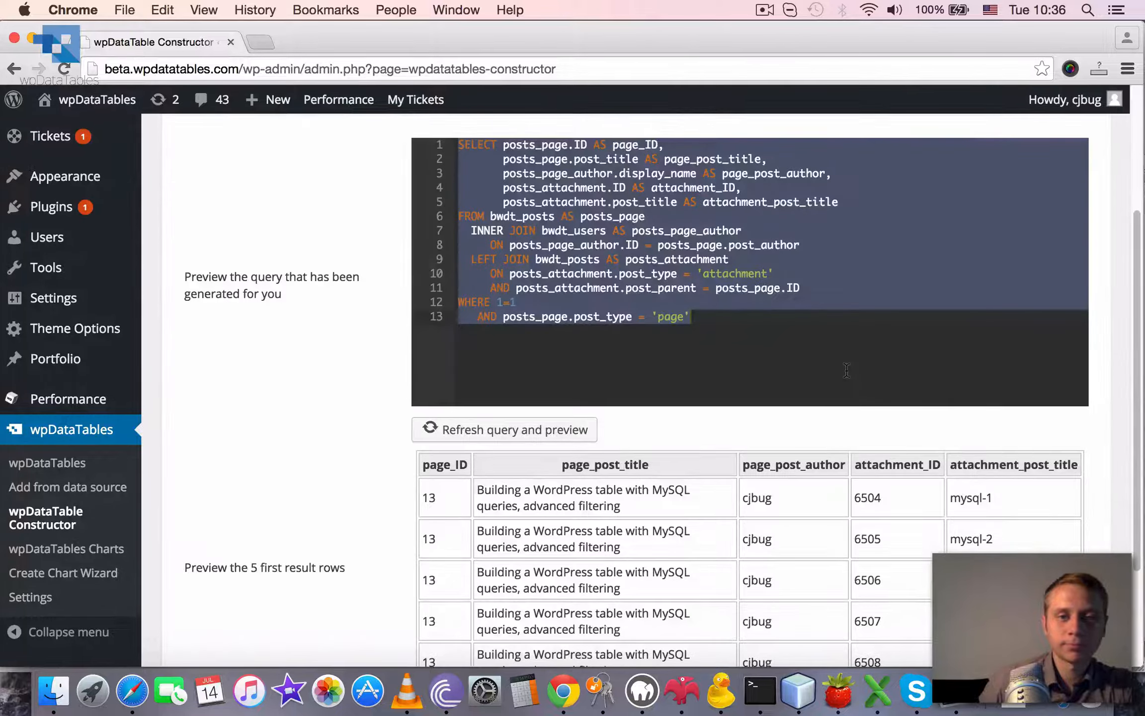
pyautogui.scroll(-3, 916, 419)
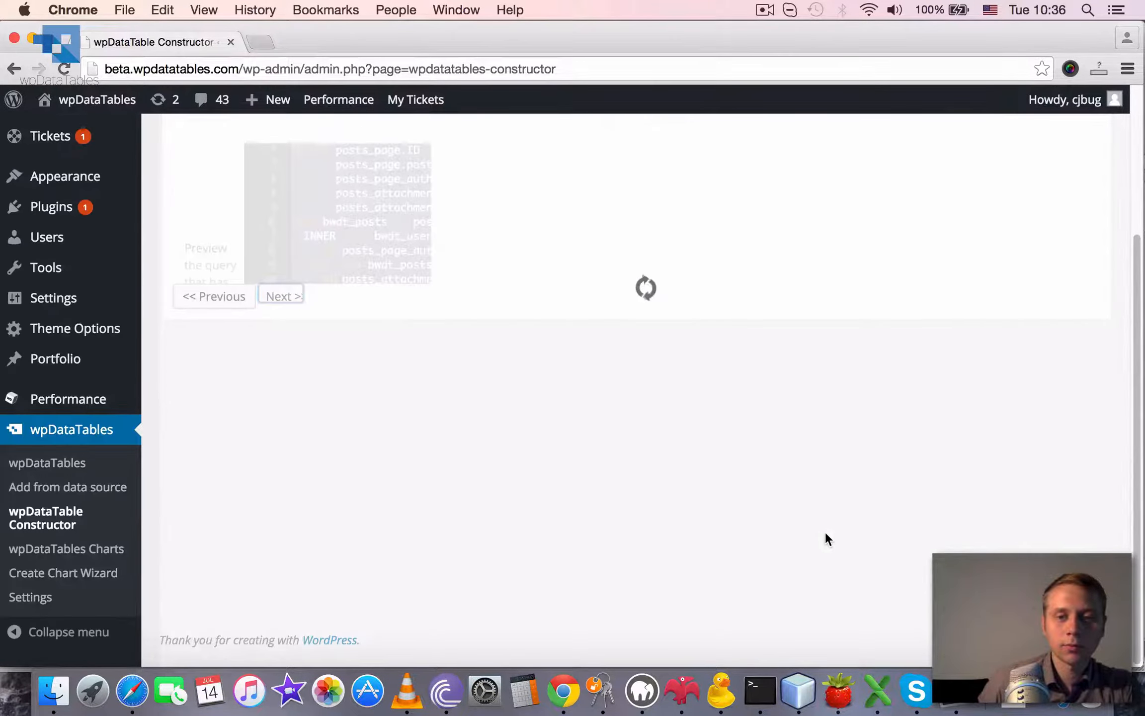
pyautogui.scroll(-3, 855, 536)
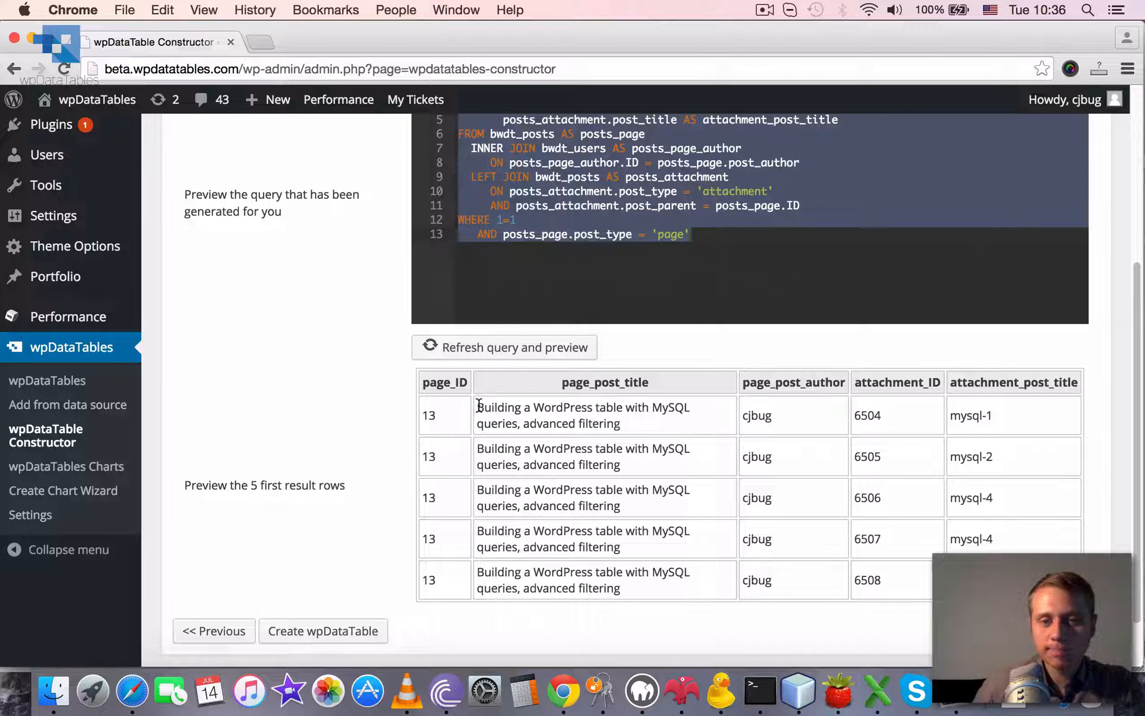
# Examine the page titles and attachment titles in the preview rows, along with the generated SQL query
pyautogui.moveTo(478, 405); pyautogui.dragTo(621, 425)
pyautogui.click(868, 455)
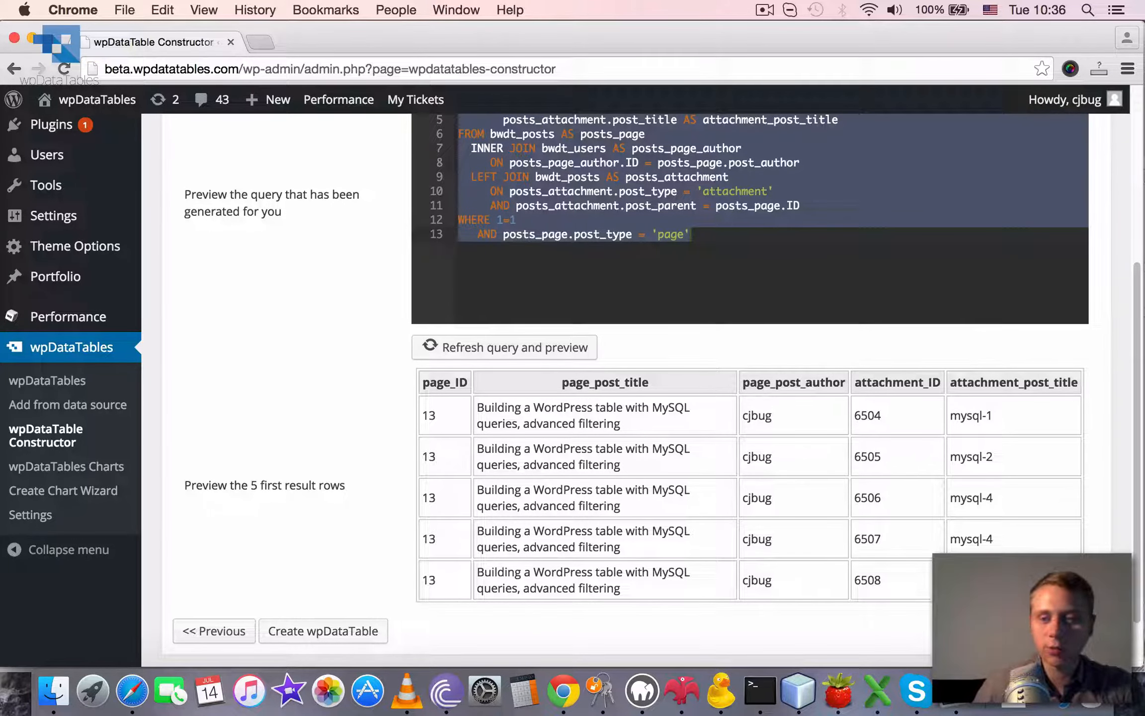
pyautogui.moveTo(950, 416); pyautogui.dragTo(980, 424)
pyautogui.click(944, 450)
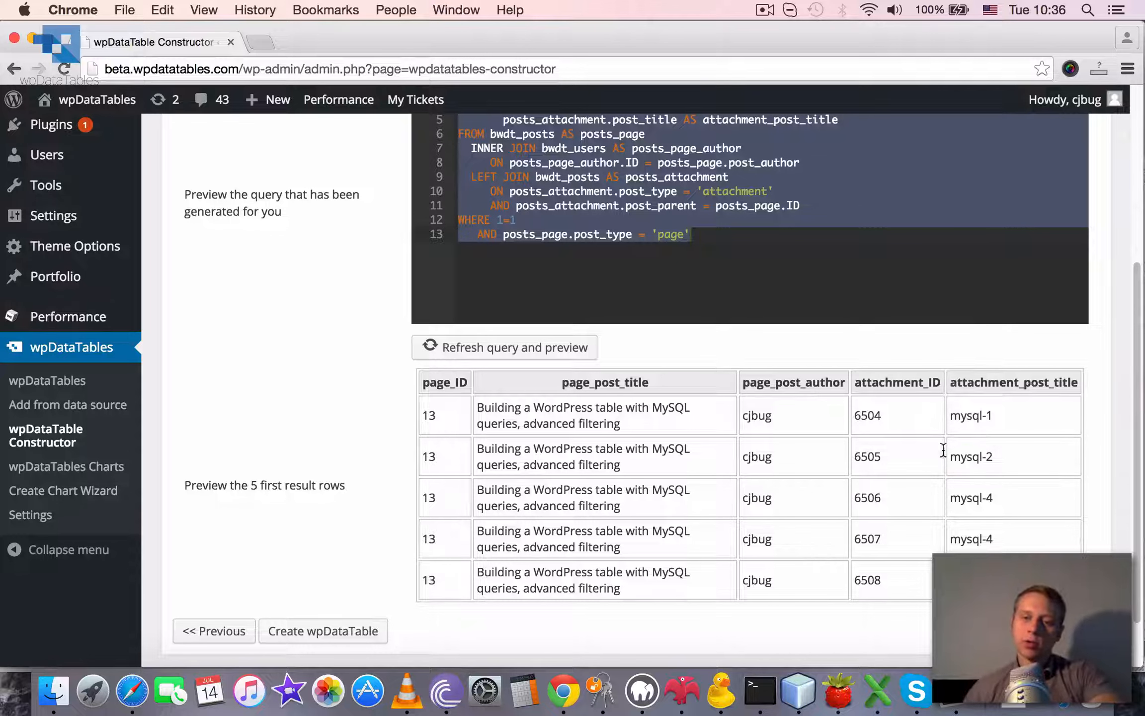
pyautogui.moveTo(972, 499); pyautogui.dragTo(995, 502)
pyautogui.moveTo(961, 539); pyautogui.dragTo(995, 542)
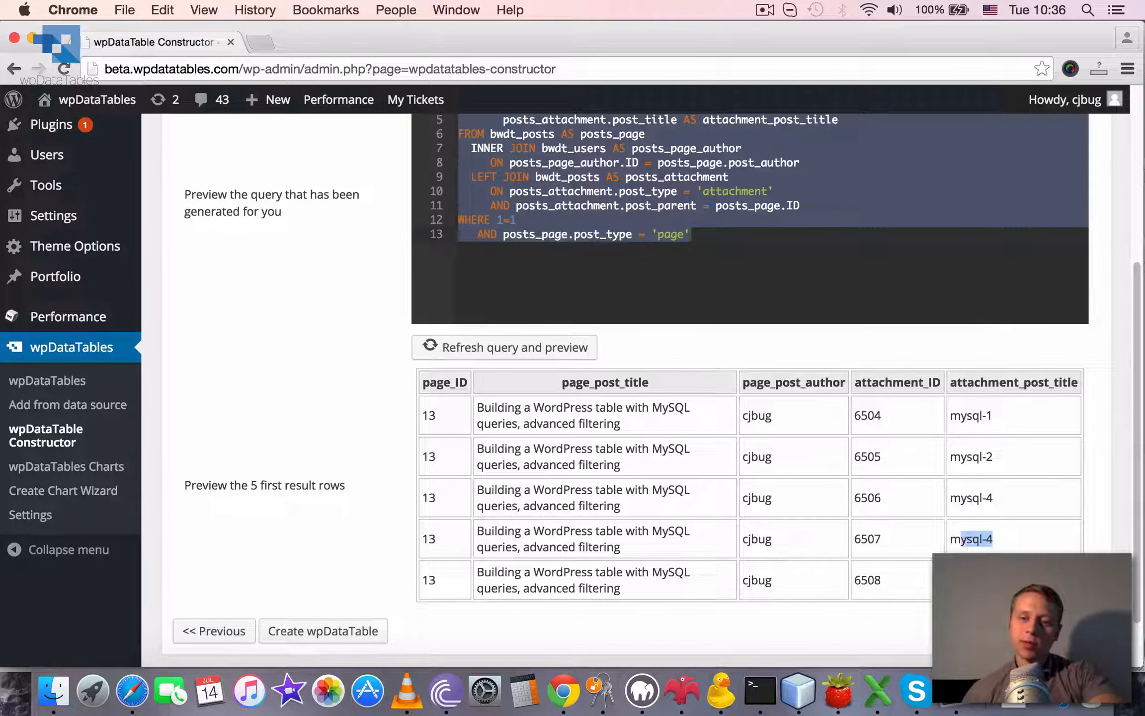
pyautogui.click(1019, 541)
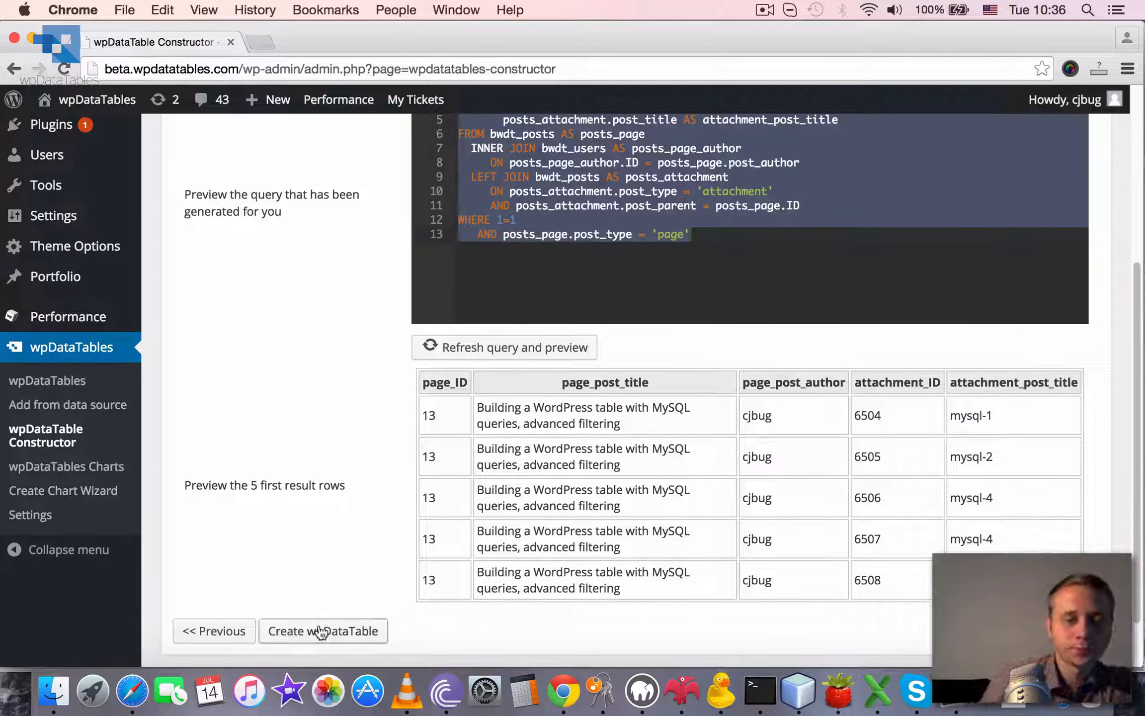
pyautogui.scroll(1, 506, 560)
pyautogui.scroll(5, 506, 561)
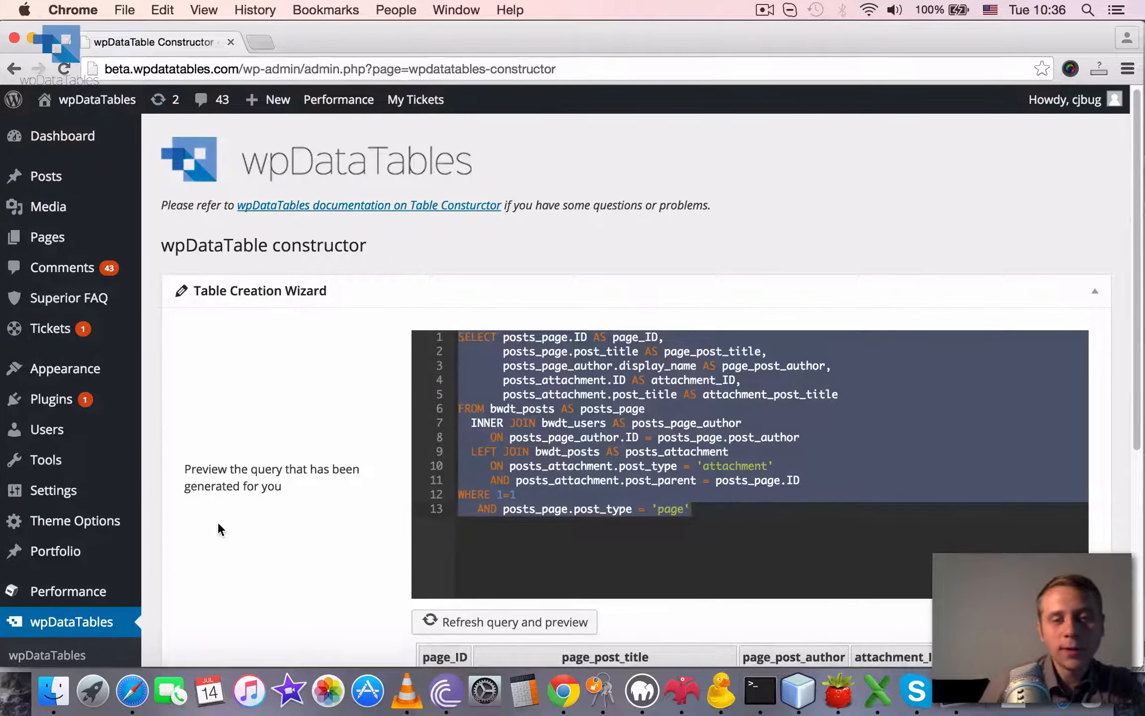
pyautogui.scroll(-8, 218, 527)
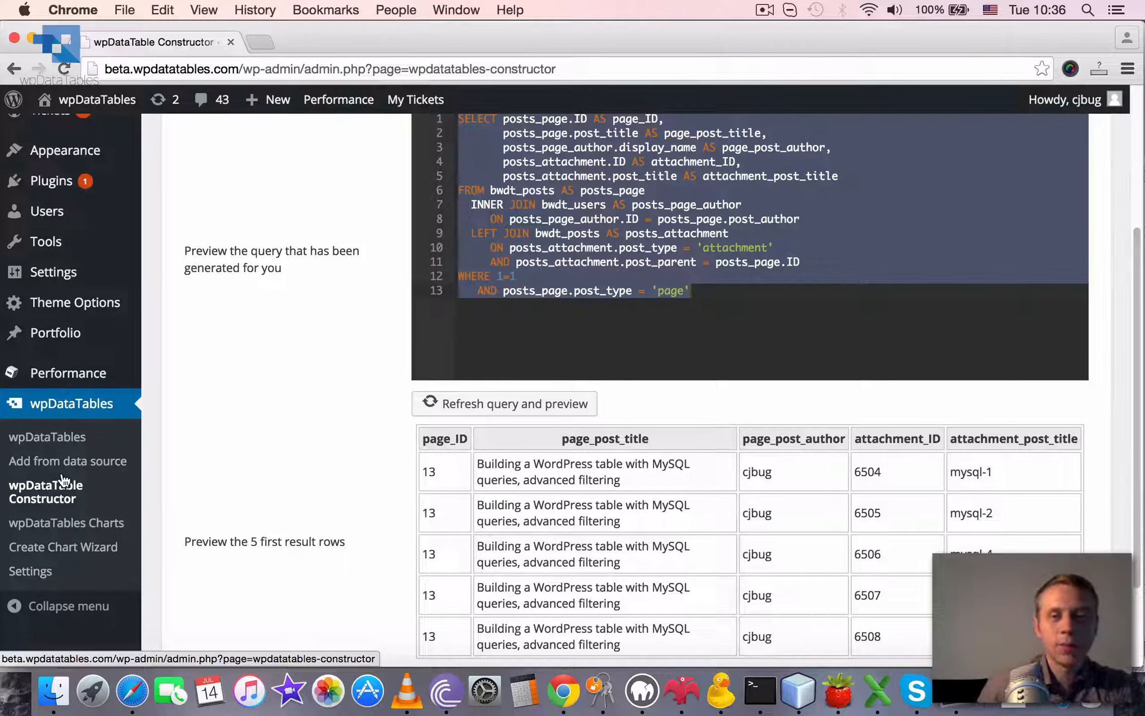
# Delete the final posts_page.post_type = 'page' condition from the generated query and refresh the preview
pyautogui.click(665, 367)
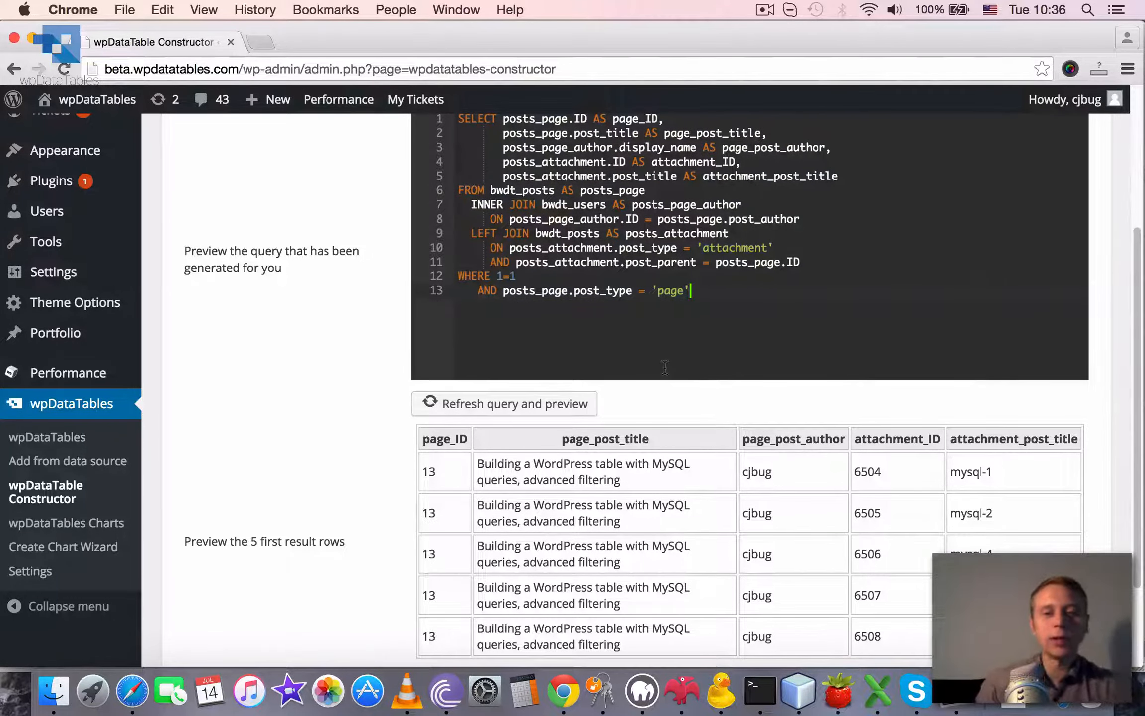
pyautogui.scroll(3, 665, 368)
pyautogui.moveTo(666, 385); pyautogui.dragTo(337, 105)
pyautogui.click(835, 318)
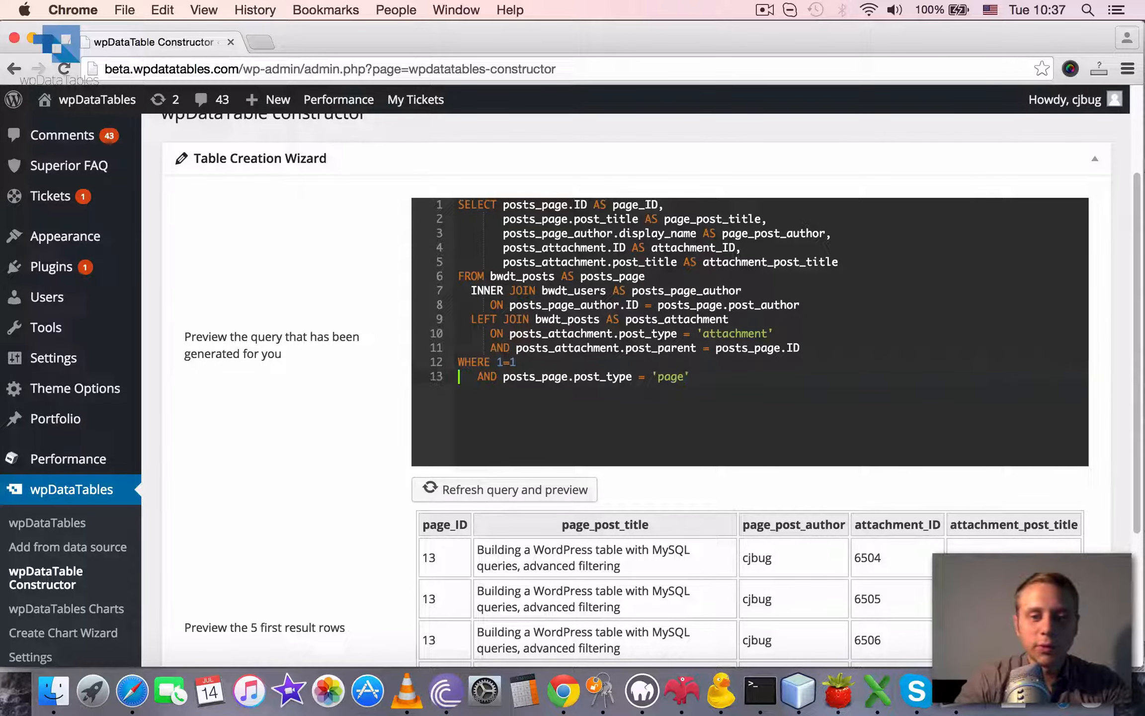
pyautogui.press('super+shift+Right')
pyautogui.press('BackSpace')
pyautogui.press('BackSpace')
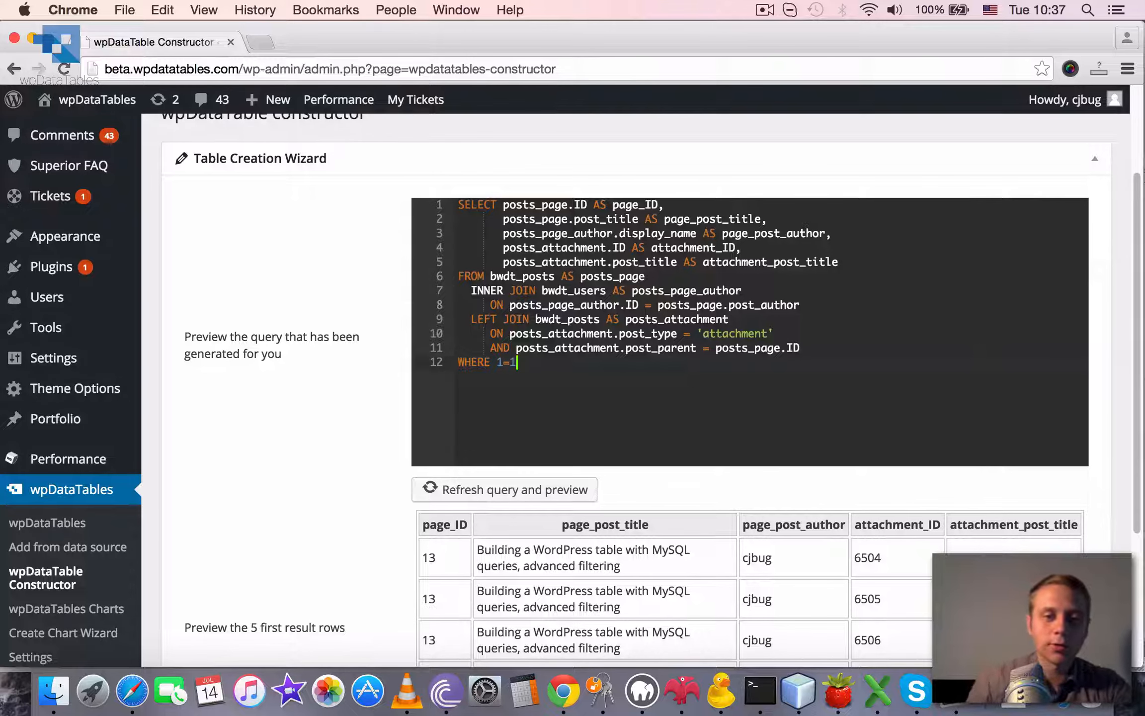
pyautogui.scroll(-3, 435, 473)
pyautogui.click(452, 372)
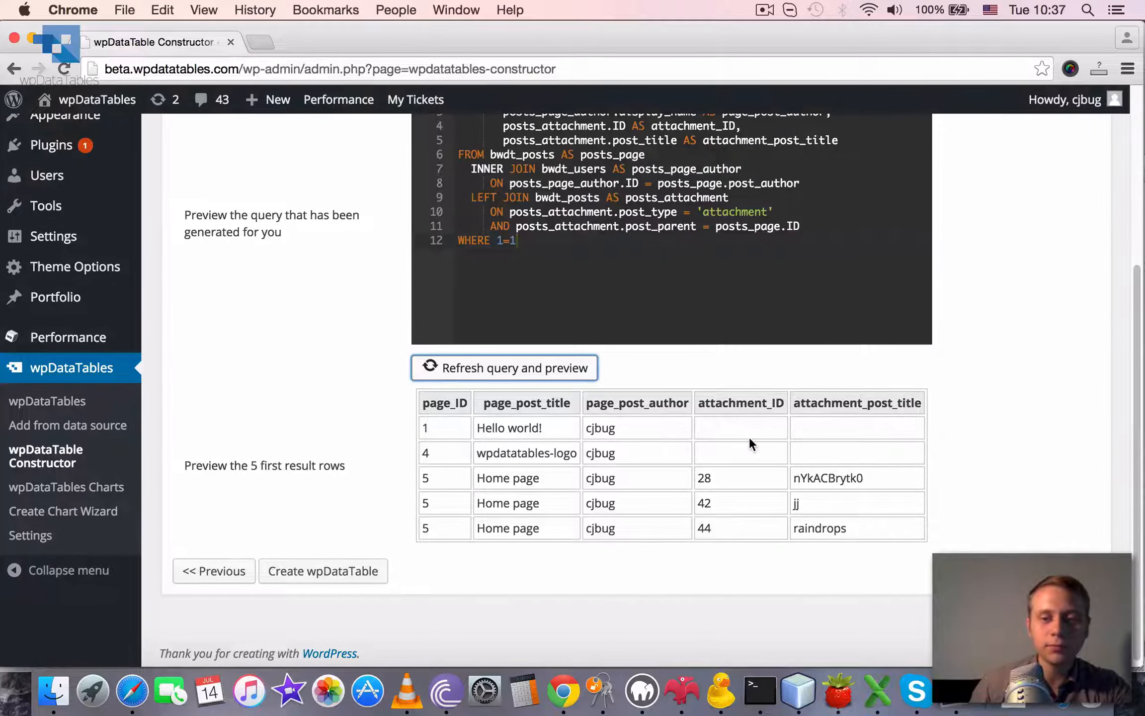
# Return to the post type settings and toggle the checkbox beside the page.ID = attachment.post_parent relation
pyautogui.click(204, 570)
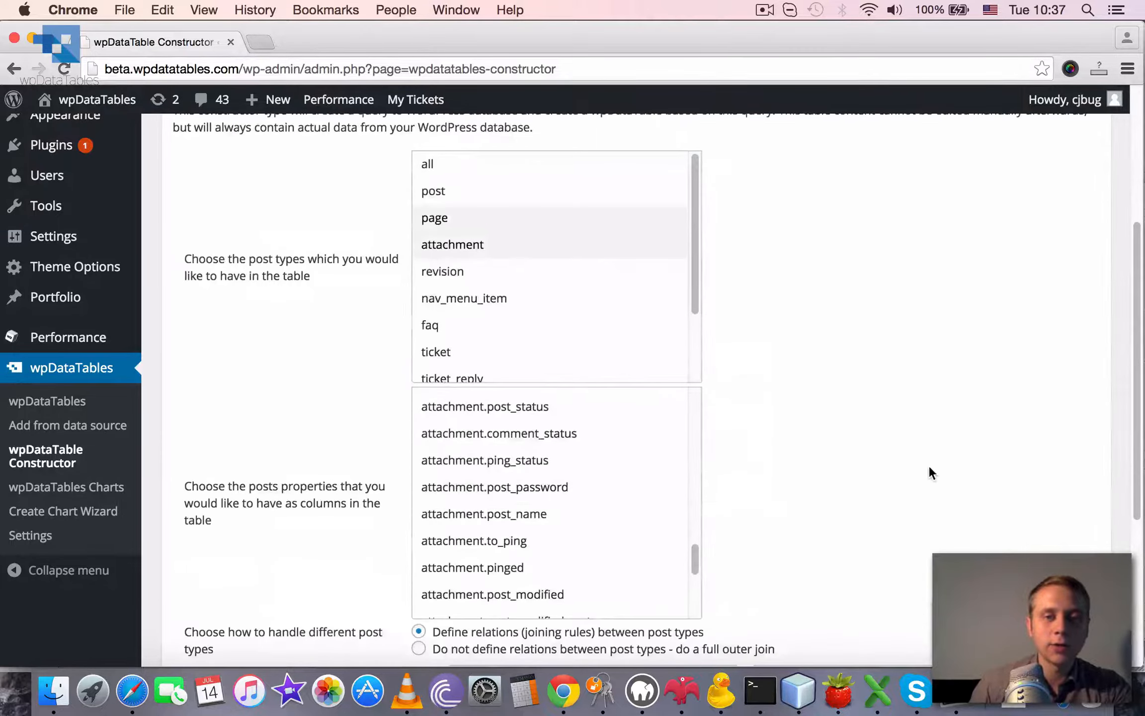
pyautogui.scroll(-3, 935, 484)
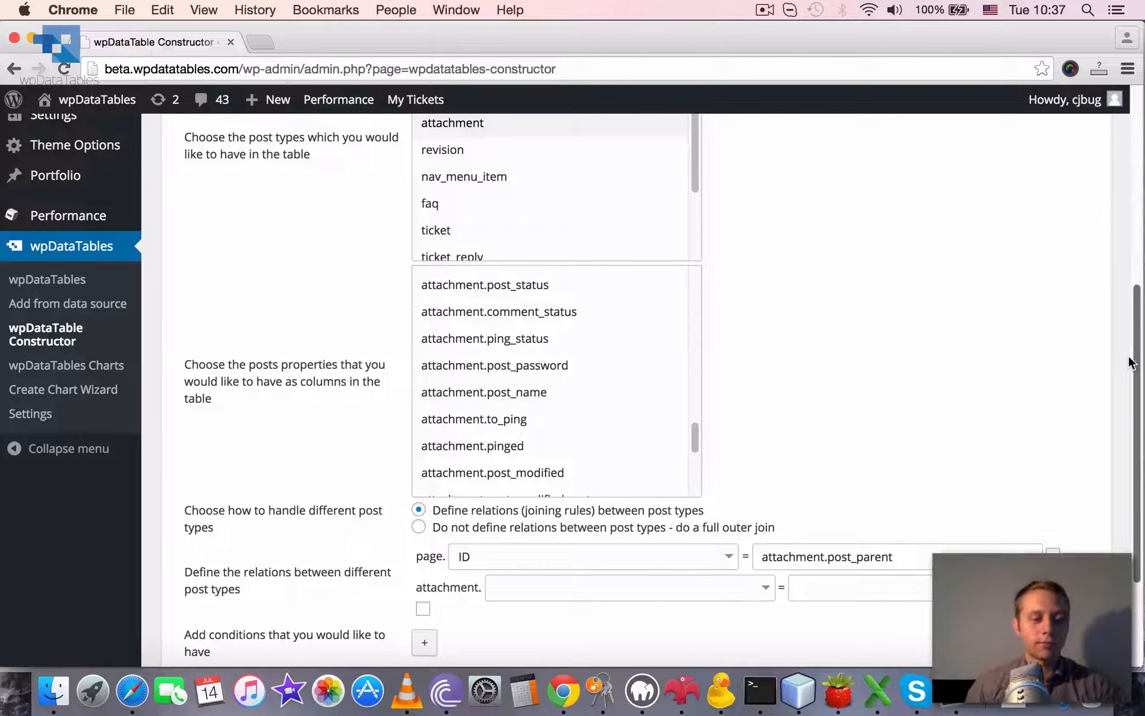
pyautogui.scroll(-2, 925, 373)
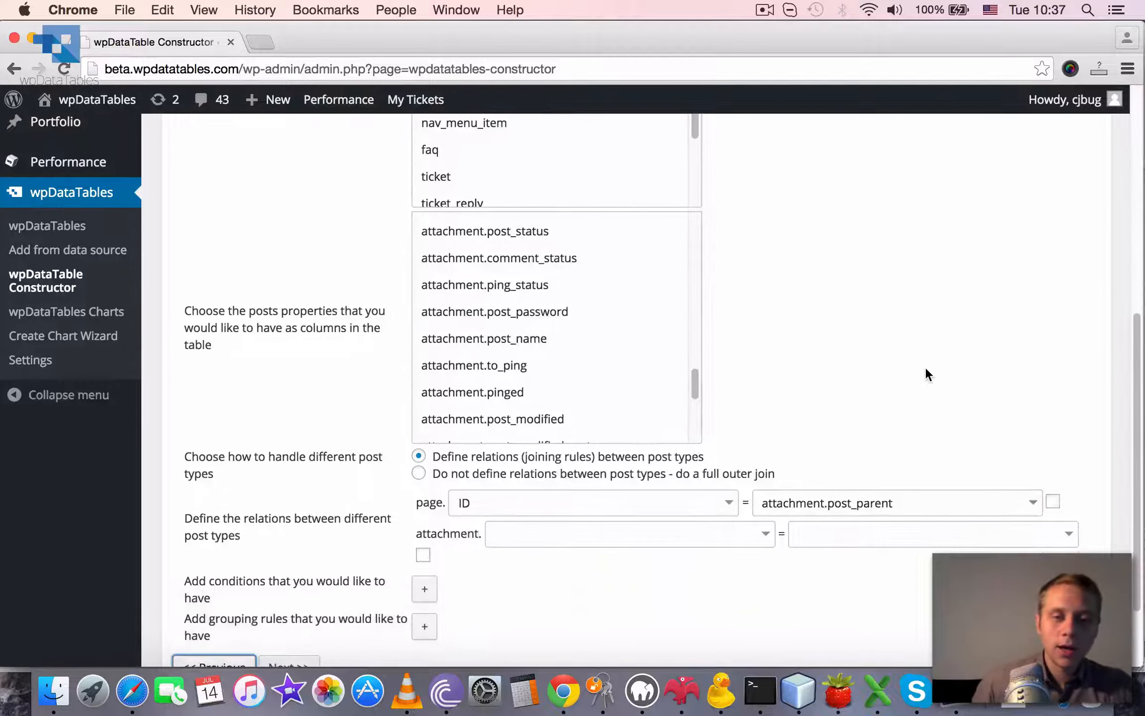
pyautogui.scroll(-3, 926, 374)
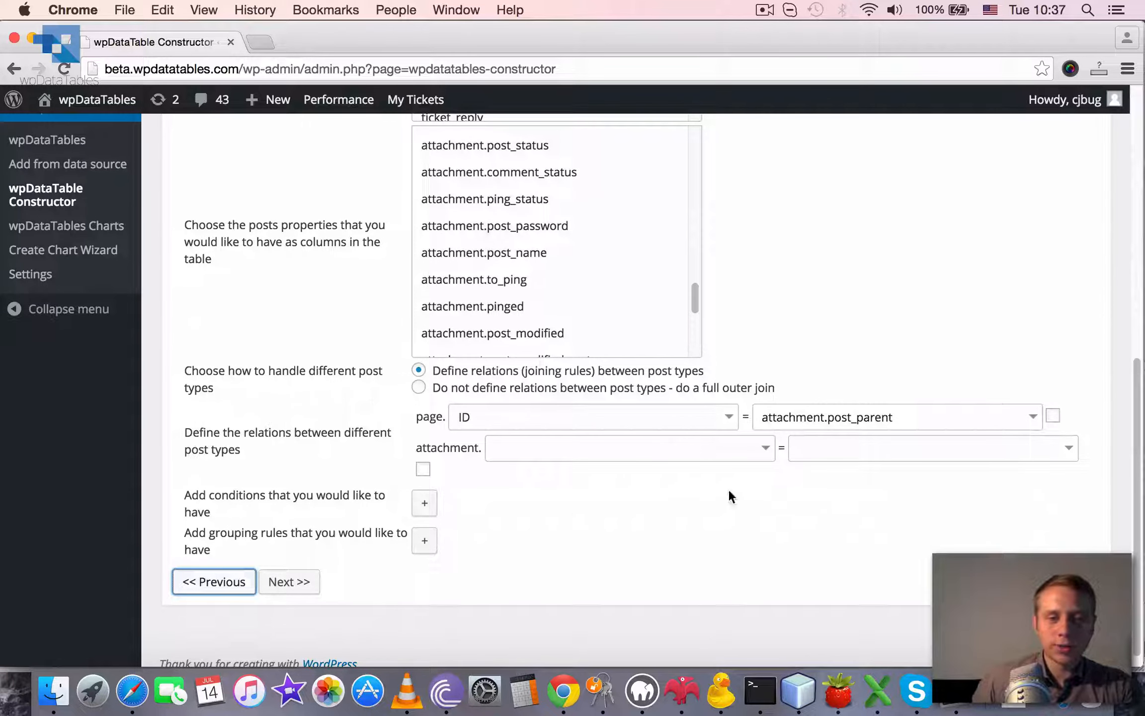
pyautogui.click(1053, 416)
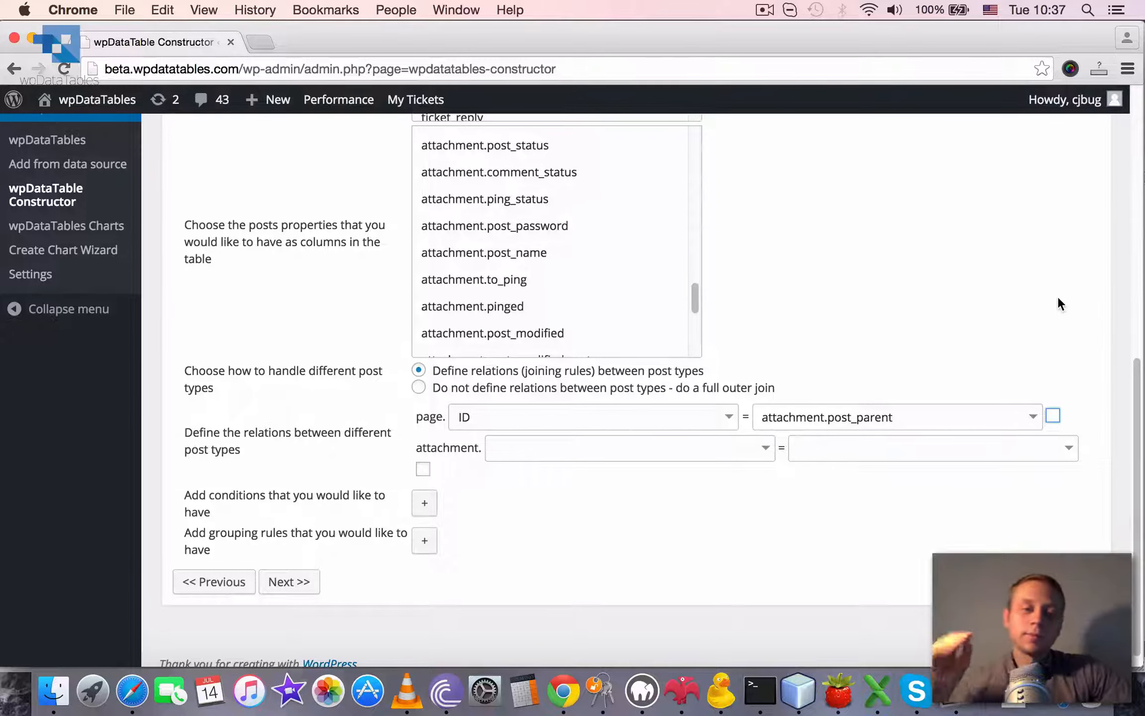
# Add a condition that page.title_with_link_to_post equals 34234, and proceed to the generated query and preview
pyautogui.click(424, 503)
pyautogui.scroll(-2, 723, 456)
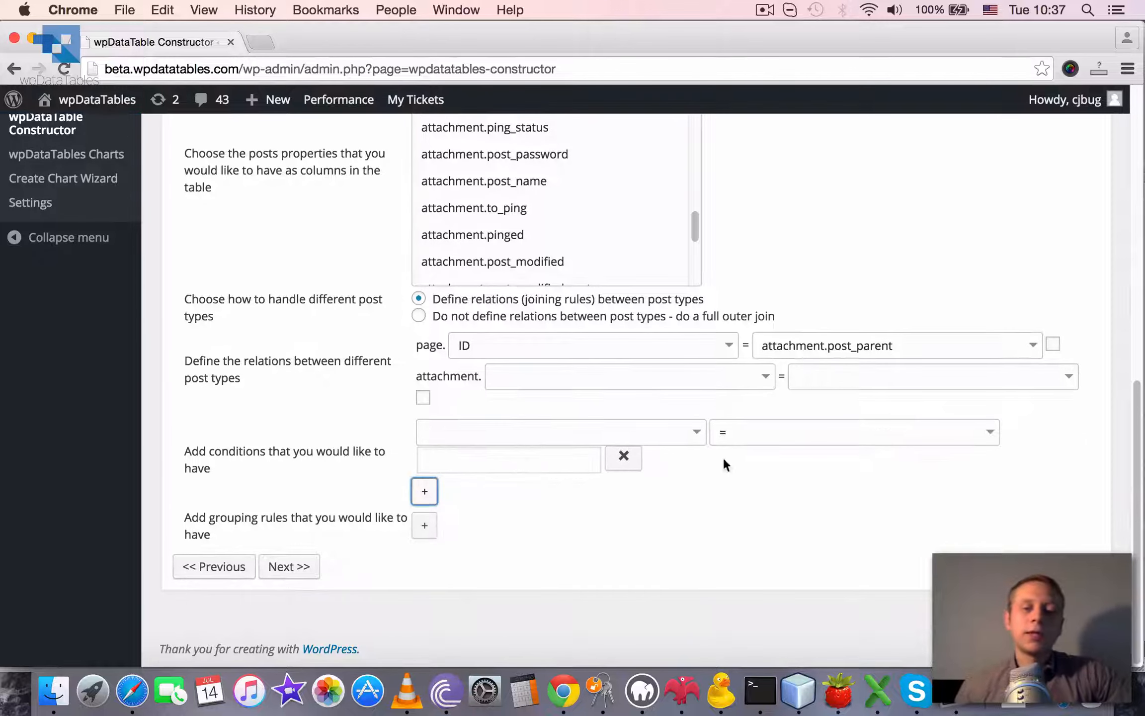
pyautogui.click(656, 435)
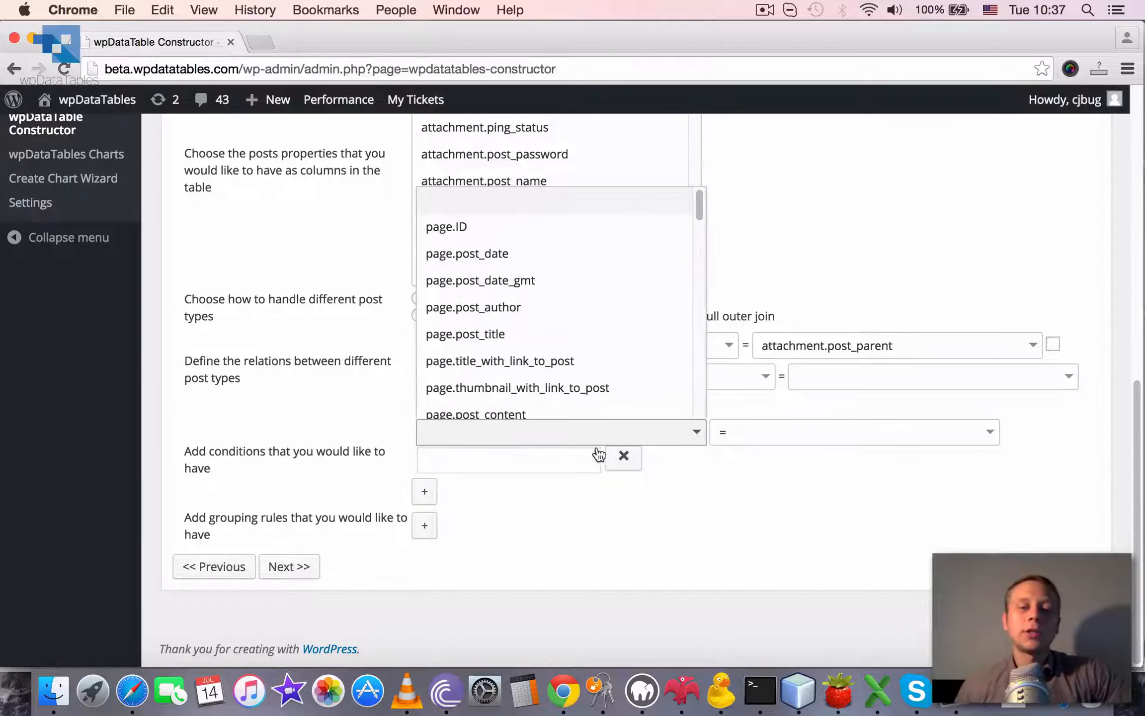
pyautogui.click(516, 363)
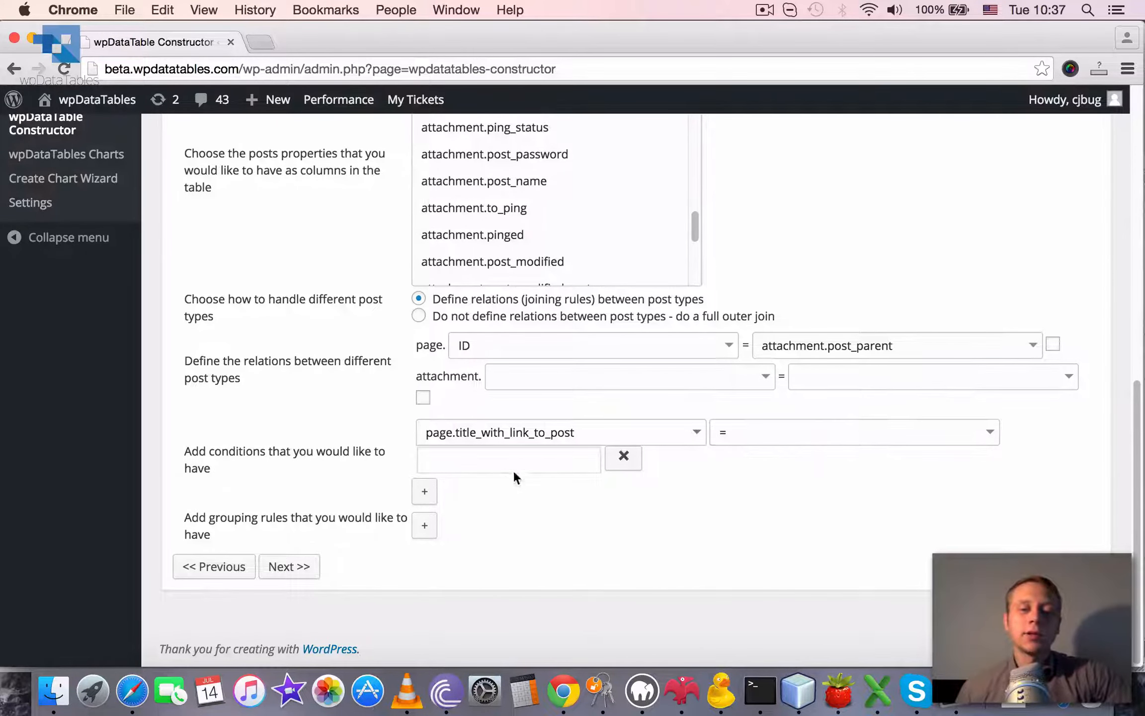
pyautogui.click(499, 461)
pyautogui.write('34234')
pyautogui.click(289, 566)
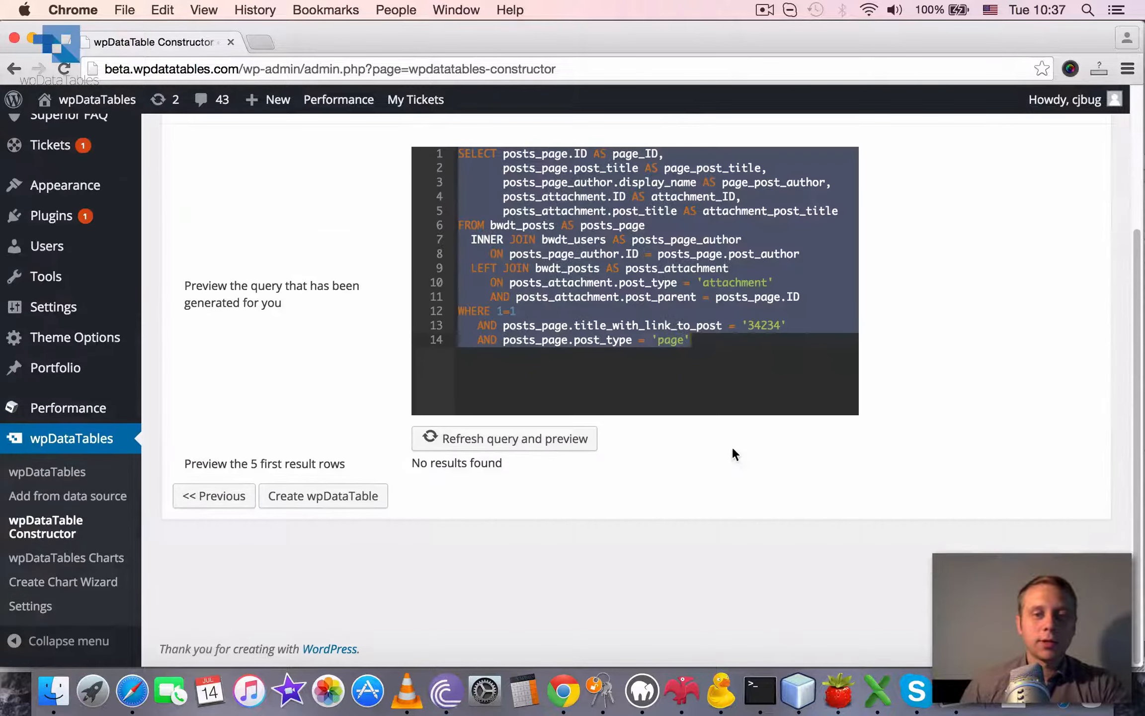
# Delete the posts_page.title_with_link_to_post = '34234' condition line from the generated query and refresh the preview
pyautogui.click(710, 320)
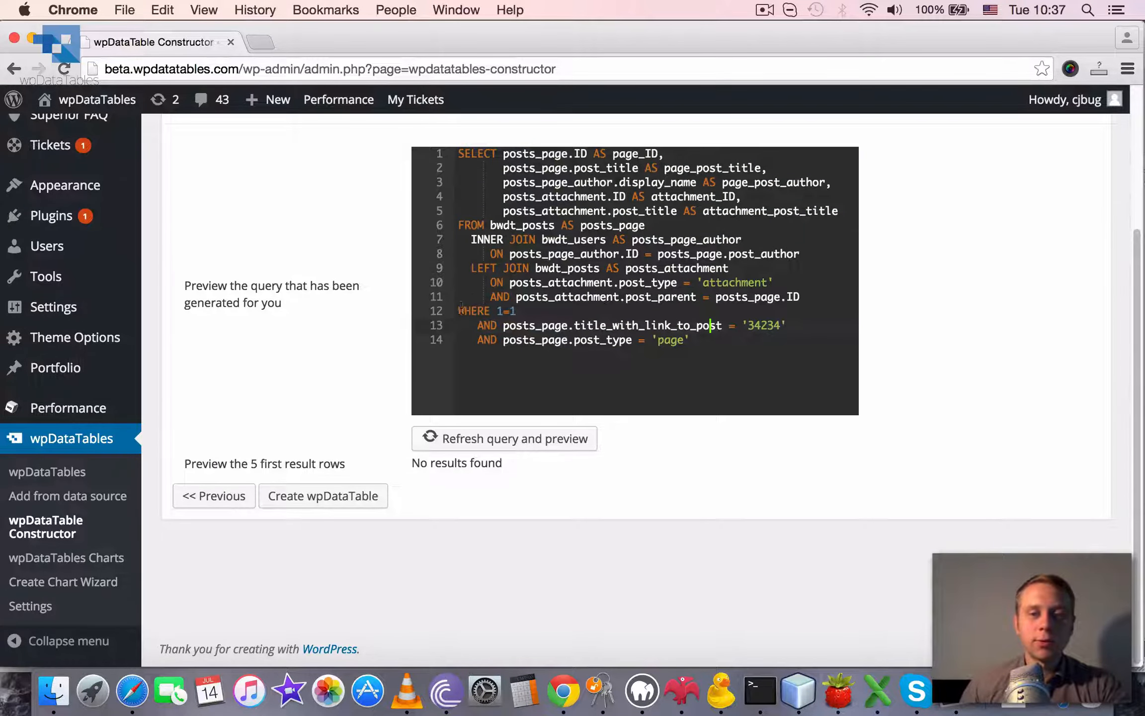
pyautogui.moveTo(461, 310)
pyautogui.mouseDown()
pyautogui.moveTo(721, 325)
pyautogui.moveTo(770, 340)
pyautogui.moveTo(457, 325)
pyautogui.mouseUp()
pyautogui.click(770, 340)
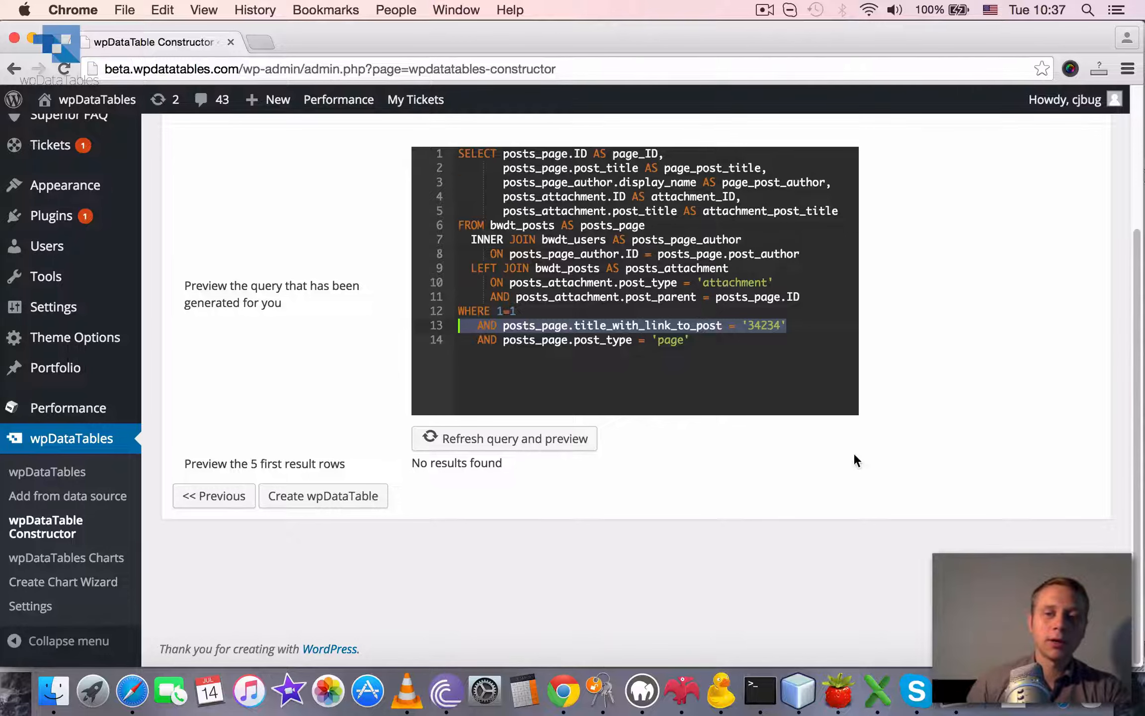
pyautogui.scroll(2, 854, 456)
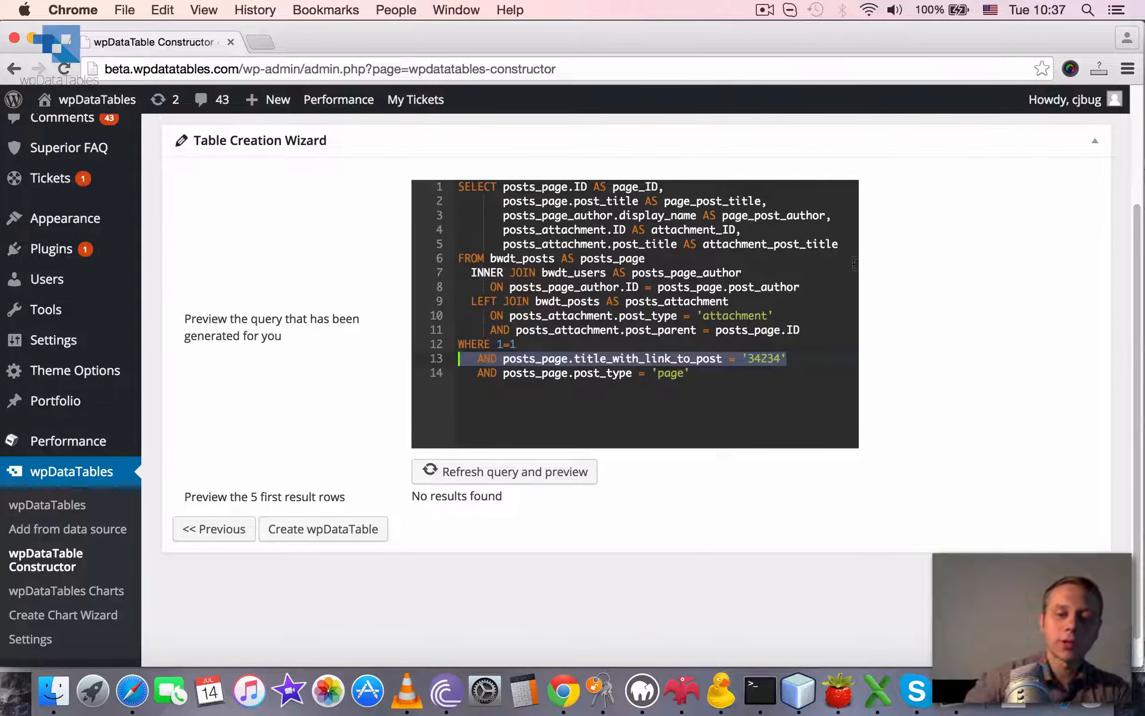
pyautogui.press('BackSpace')
pyautogui.press('BackSpace')
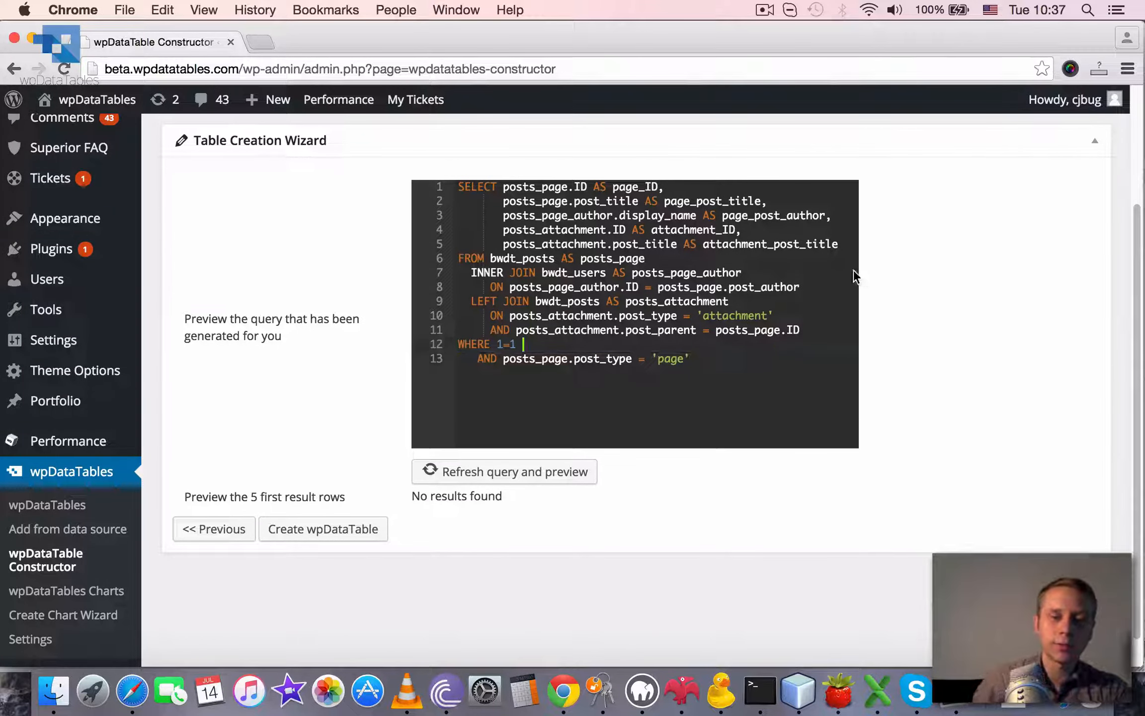
pyautogui.click(545, 470)
pyautogui.scroll(-4, 661, 529)
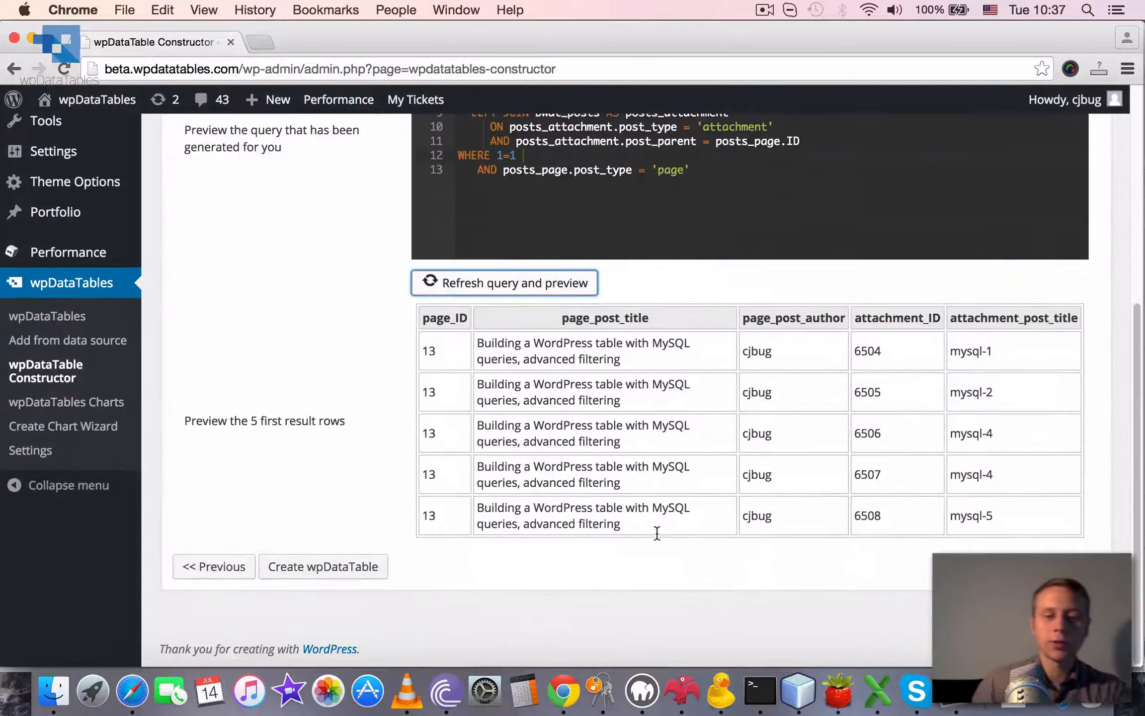
# Return to the post type settings and bring up the relation, condition and grouping rules
pyautogui.click(213, 567)
pyautogui.scroll(-5, 959, 463)
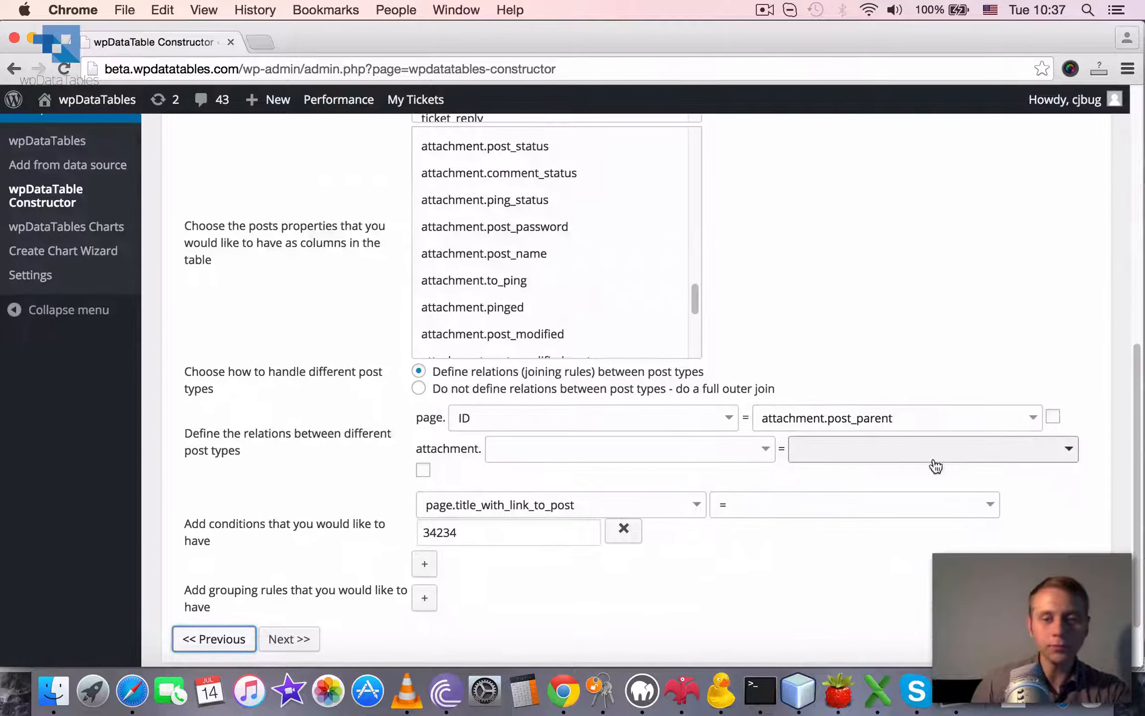
pyautogui.moveTo(1138, 383); pyautogui.dragTo(1138, 389)
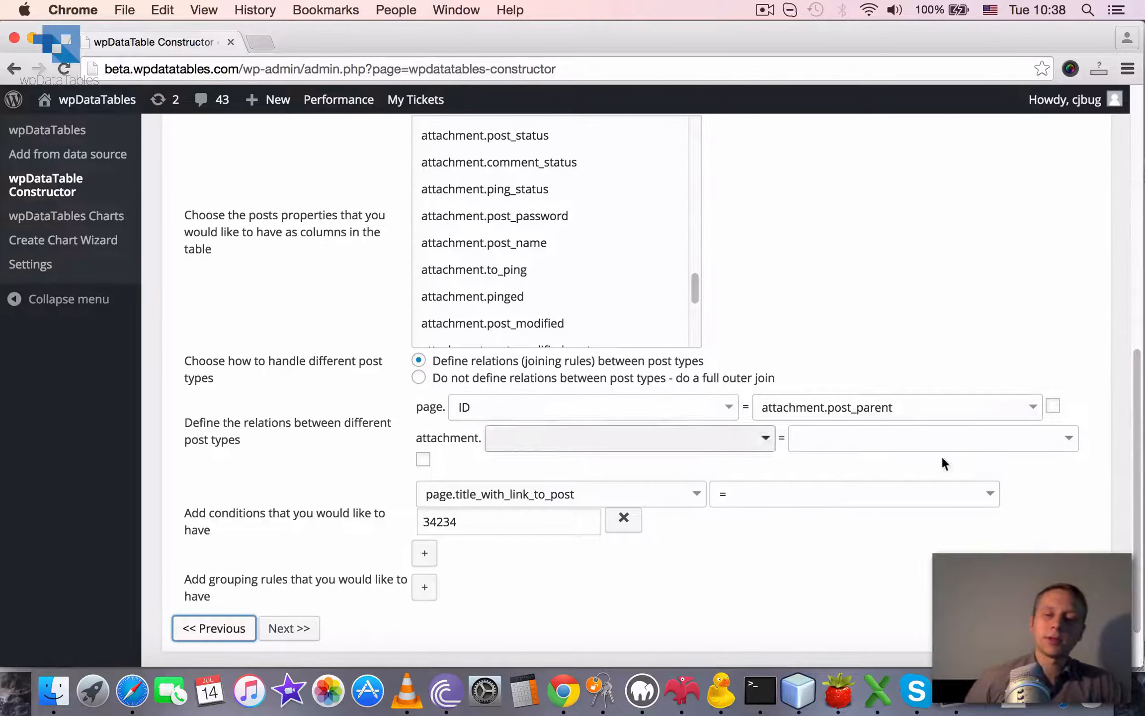
pyautogui.scroll(-1, 1139, 457)
pyautogui.scroll(-2, 1139, 453)
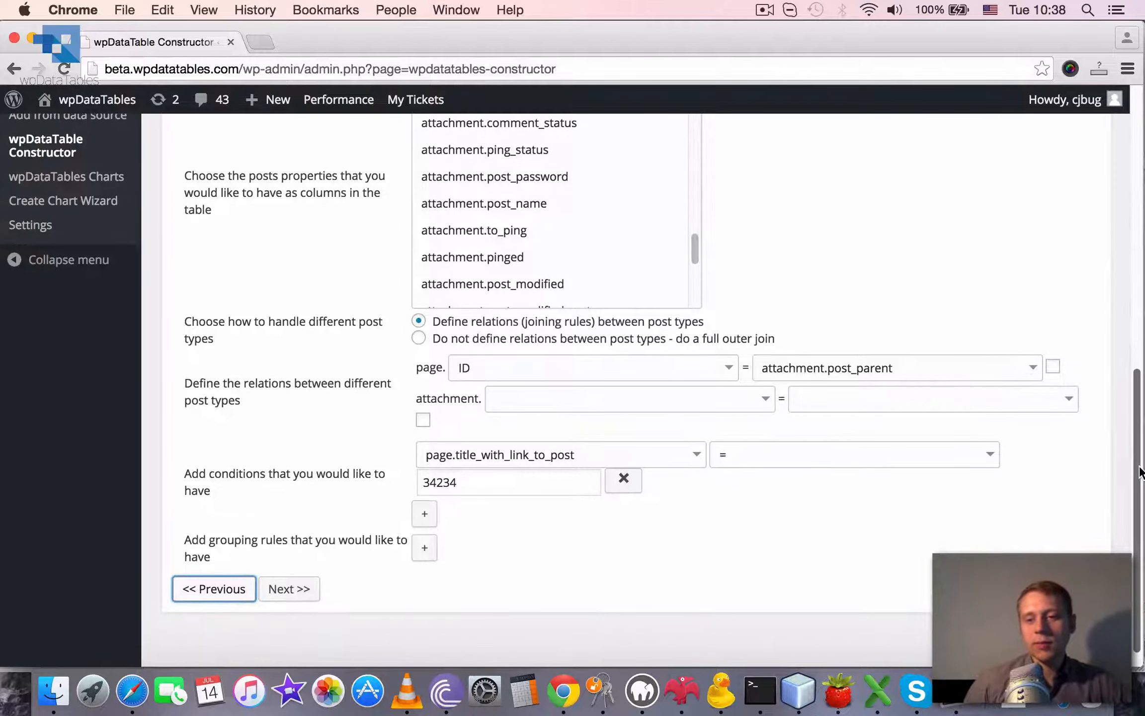